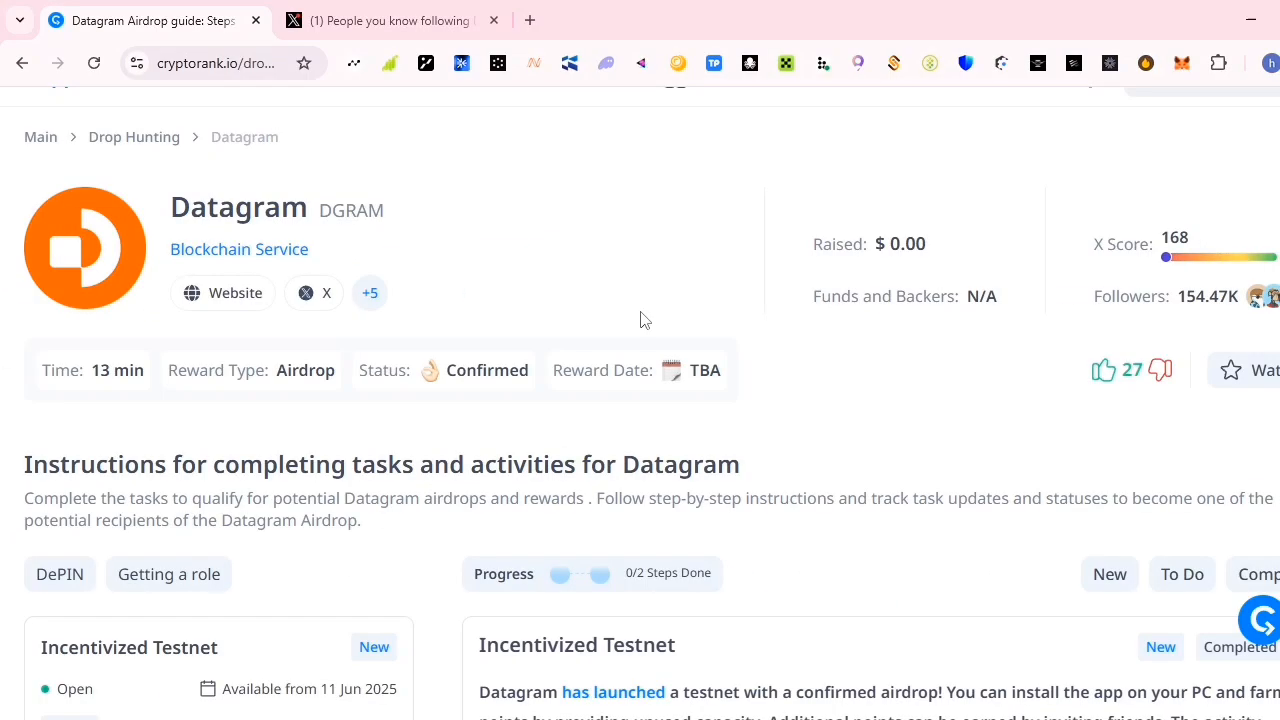
# - Review the Datagram airdrop guide on CryptoRank, including its project overview and Incentivized Testnet instructions
pyautogui.scroll(-3, 645, 320)
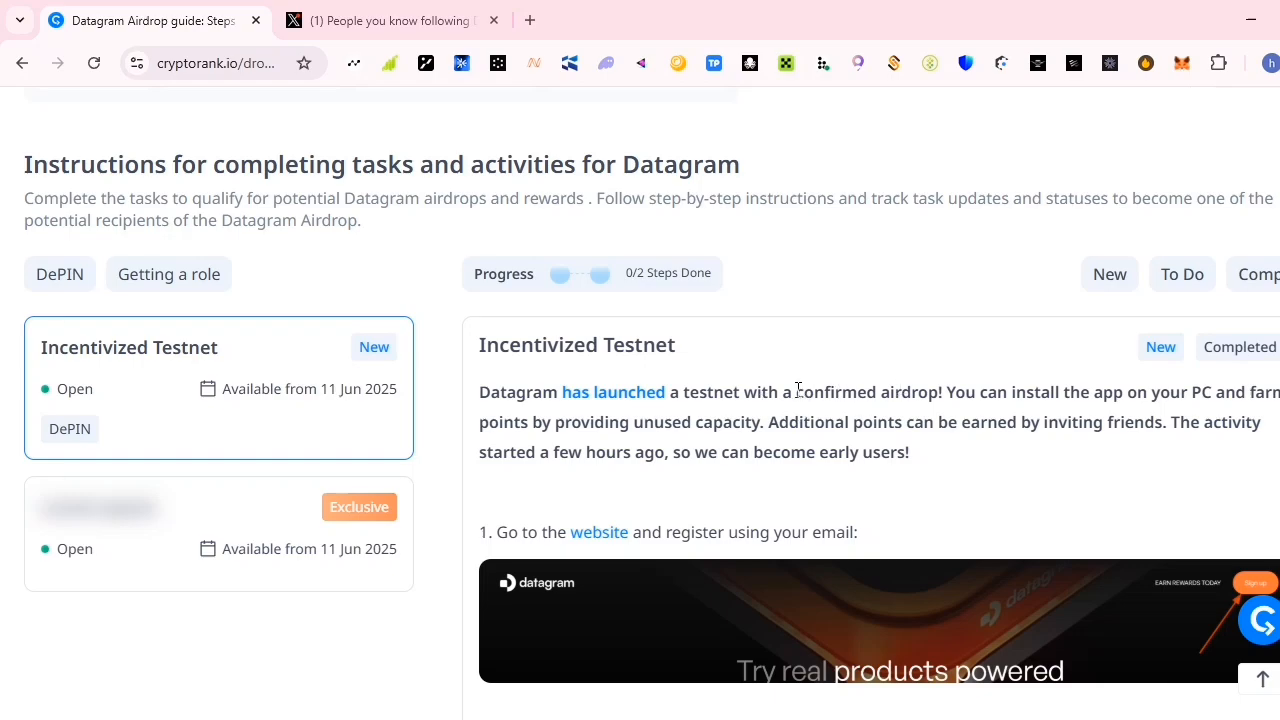
pyautogui.moveTo(798, 390); pyautogui.dragTo(948, 392)
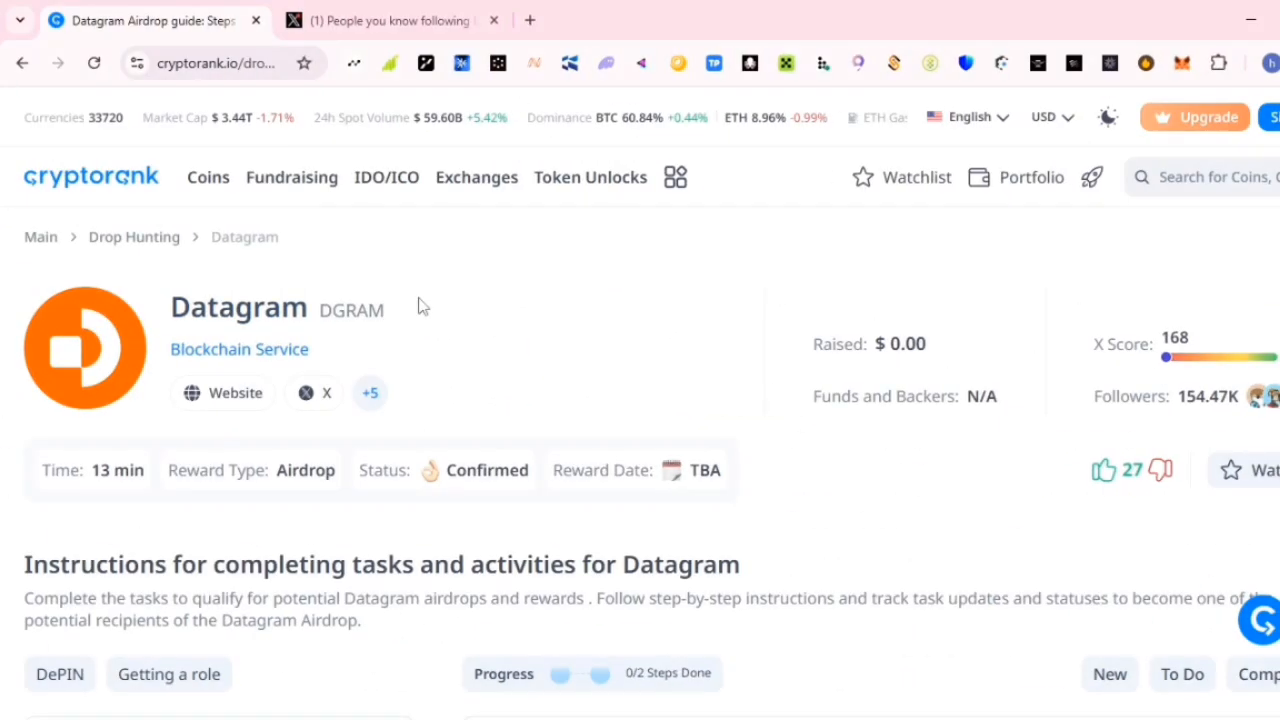
pyautogui.moveTo(420, 306); pyautogui.dragTo(160, 300)
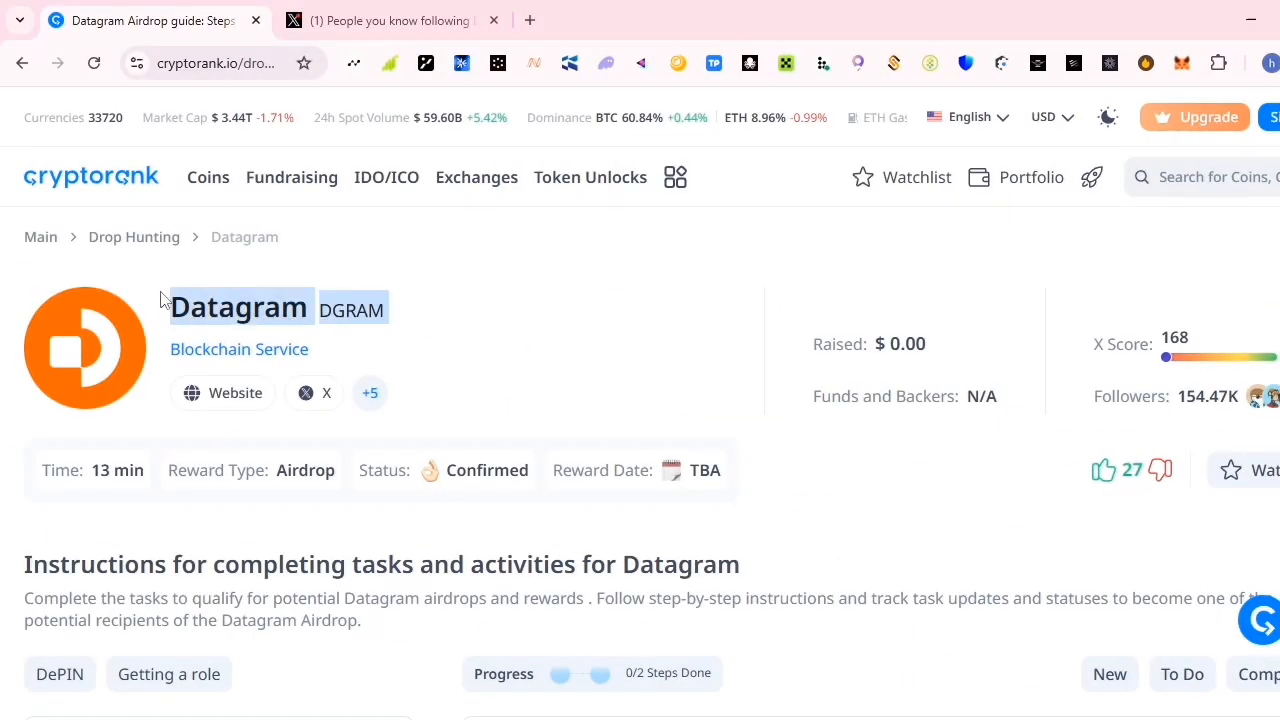
pyautogui.scroll(-1, 437, 312)
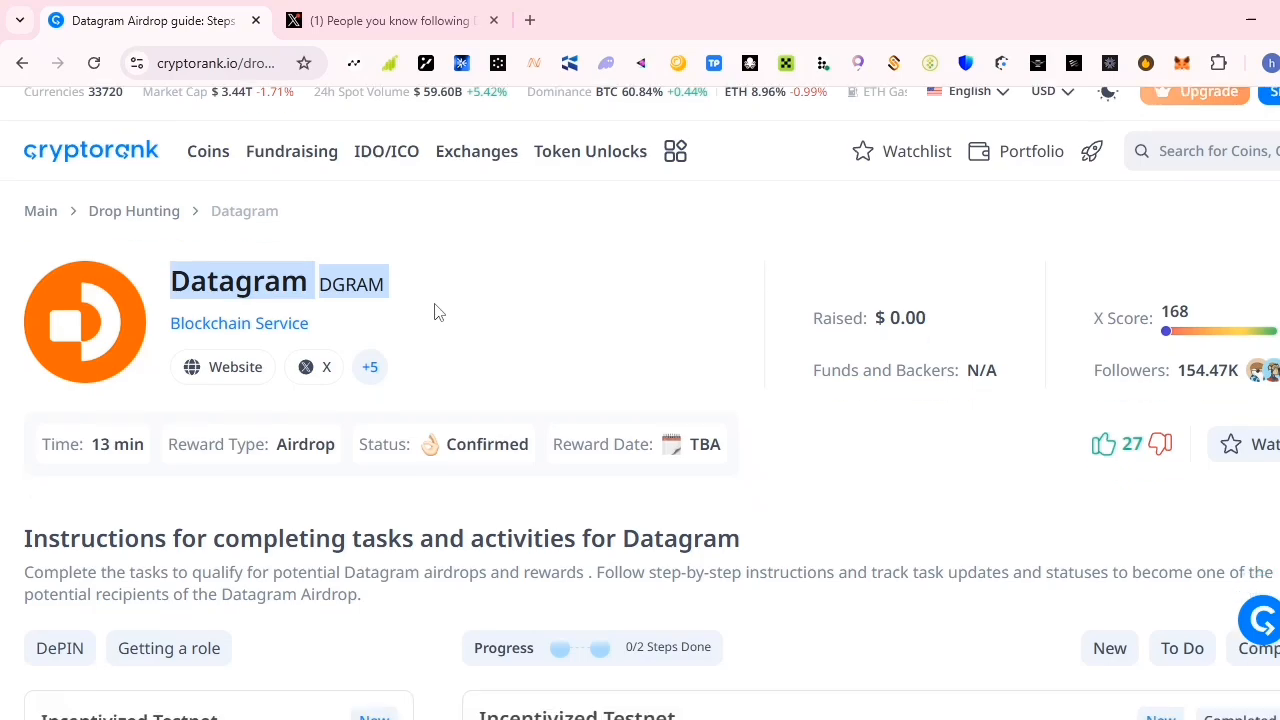
pyautogui.scroll(-3, 437, 312)
# - Switch to the X page on Datagram Network's followers and go back to the project's main profile
pyautogui.click(491, 14)
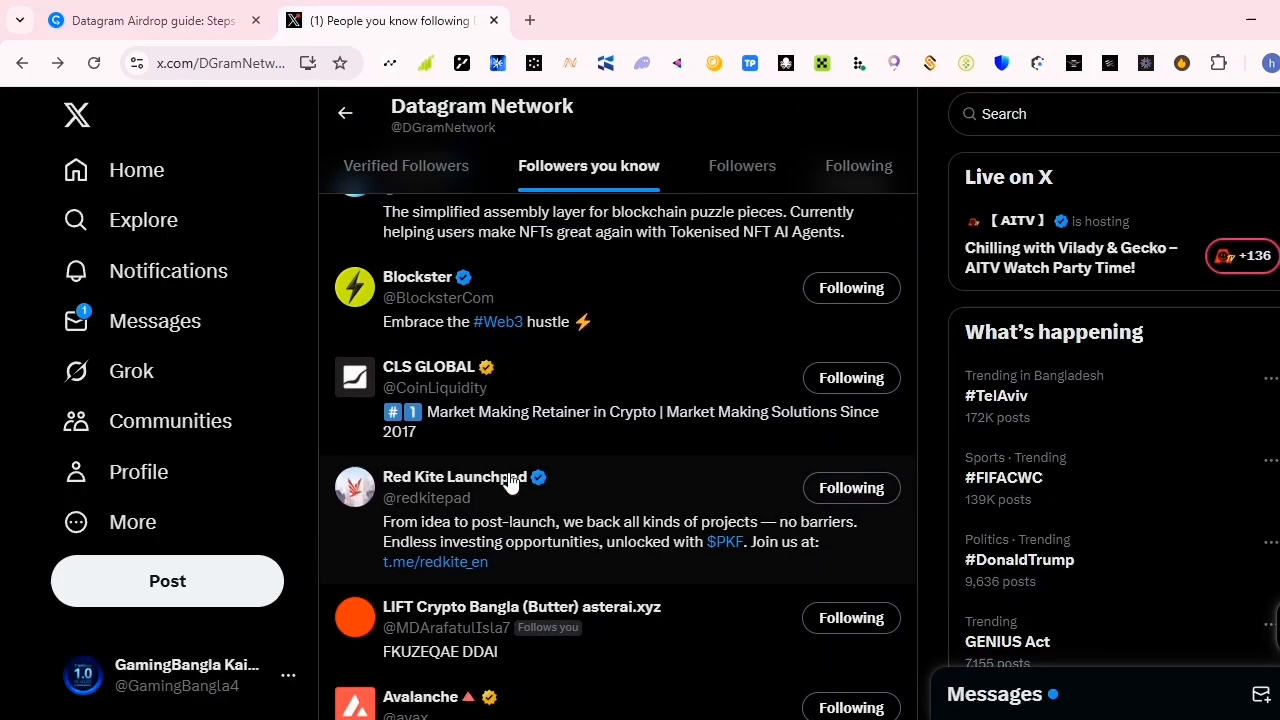
pyautogui.scroll(1, 510, 470)
pyautogui.click(345, 113)
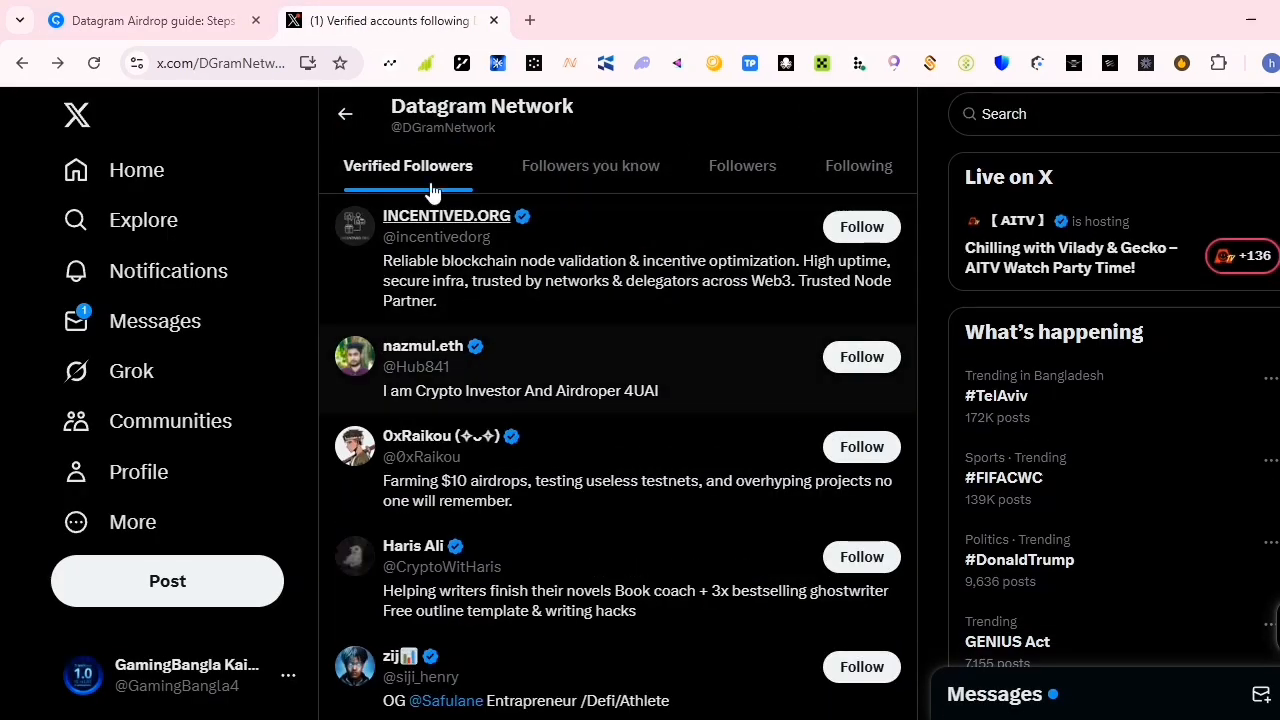
pyautogui.click(345, 113)
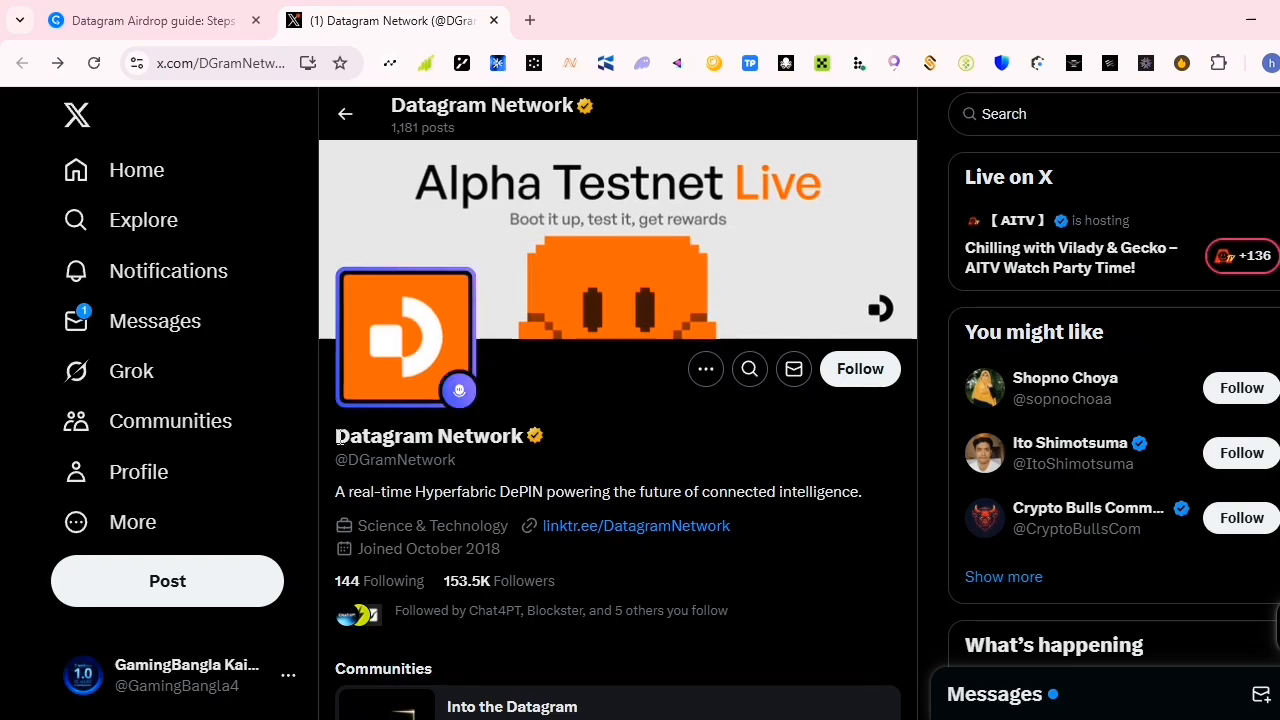
# - Look over the Datagram Network profile on X, including its bio and the pinned Alpha Testnet post
pyautogui.moveTo(338, 437); pyautogui.dragTo(531, 436)
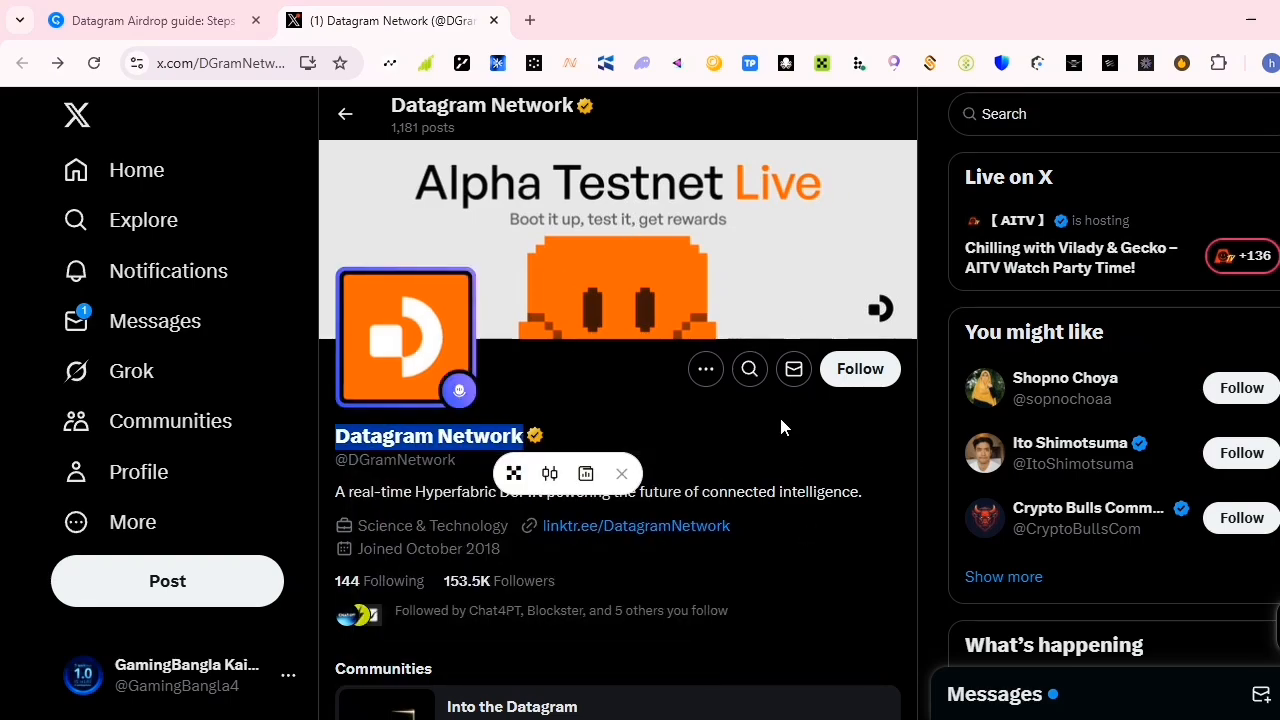
pyautogui.scroll(-6, 769, 410)
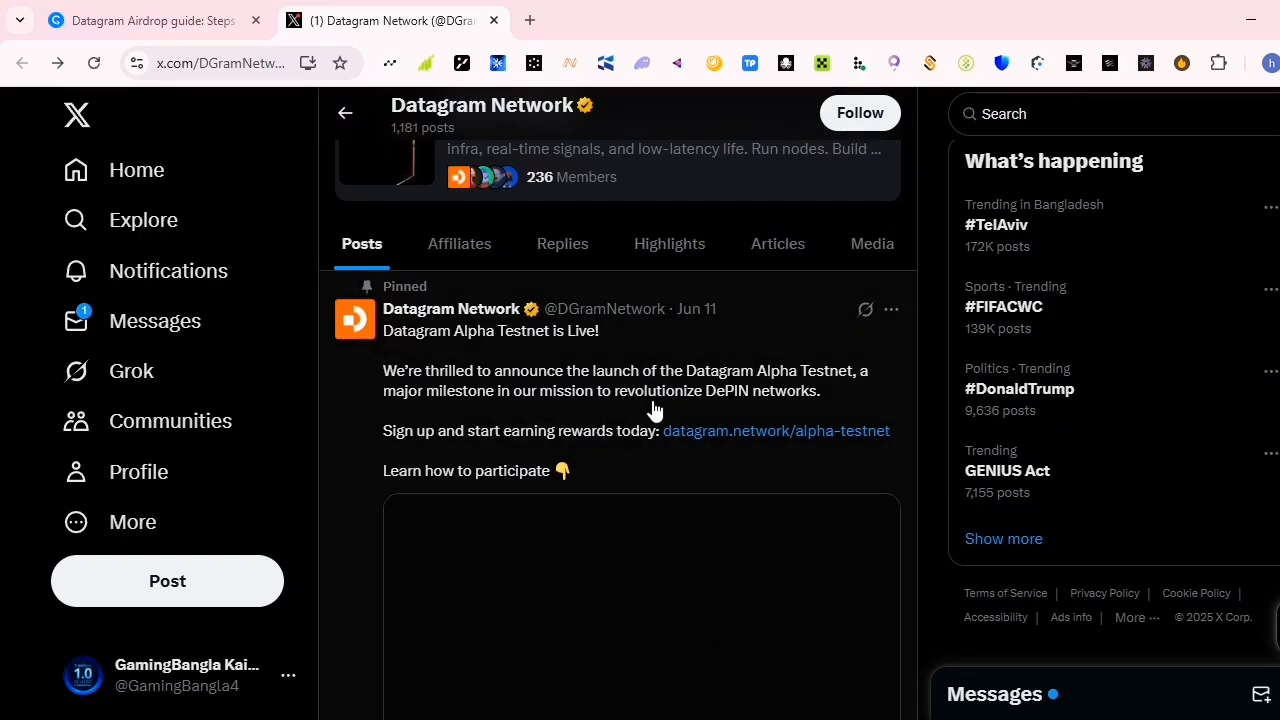
pyautogui.scroll(-5, 652, 409)
pyautogui.scroll(5, 655, 400)
pyautogui.scroll(4, 665, 380)
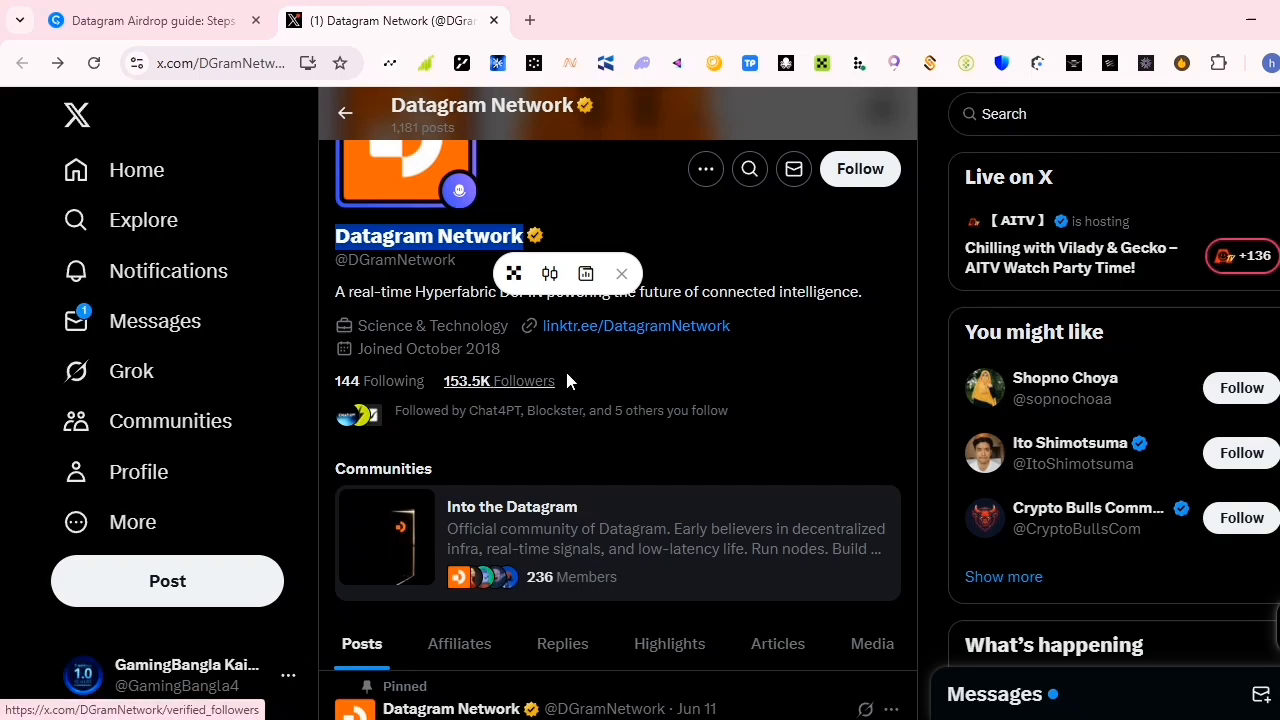
pyautogui.click(613, 430)
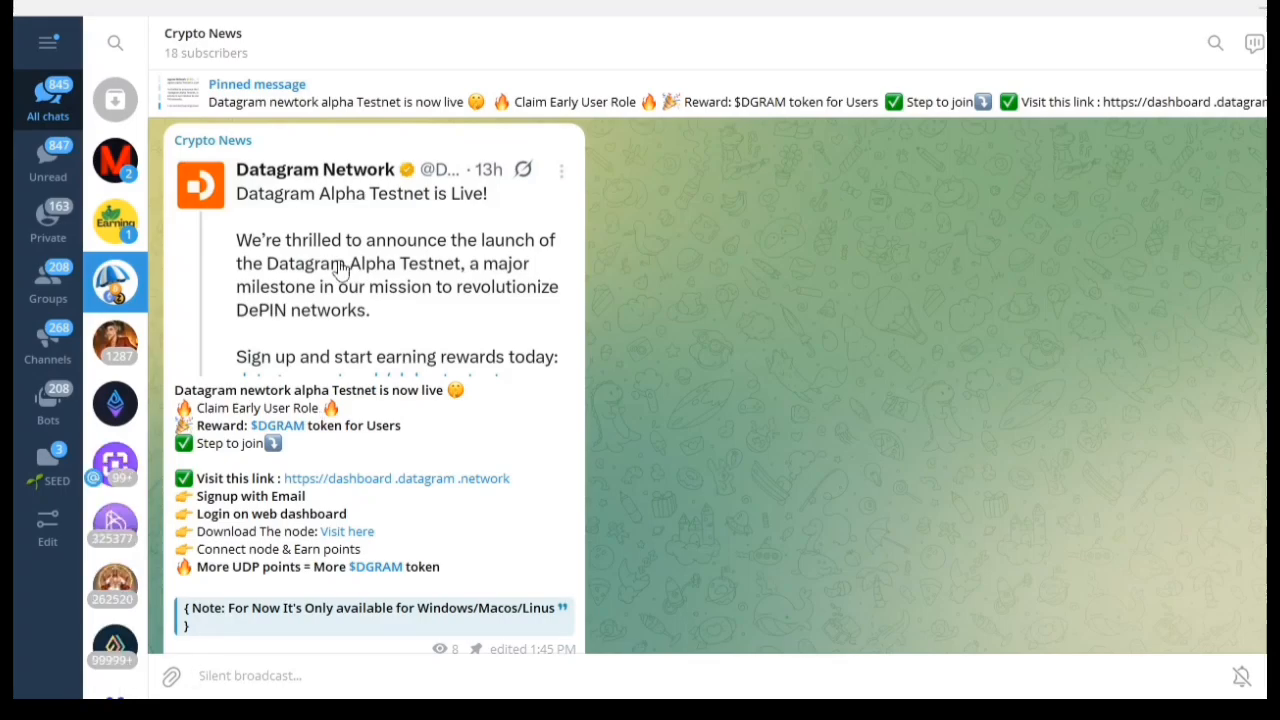
# - Read the joining steps for the Datagram Alpha Testnet in the Crypto News Telegram channel's post
pyautogui.scroll(-2, 309, 263)
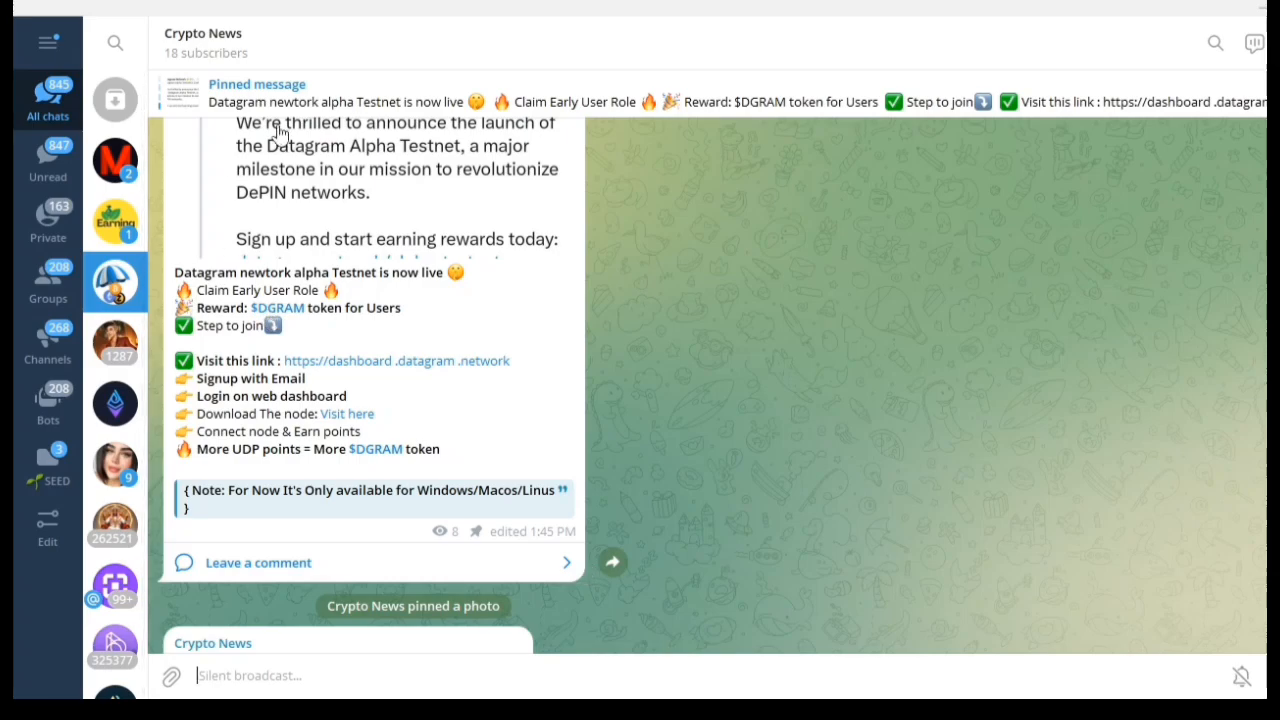
pyautogui.scroll(2, 280, 133)
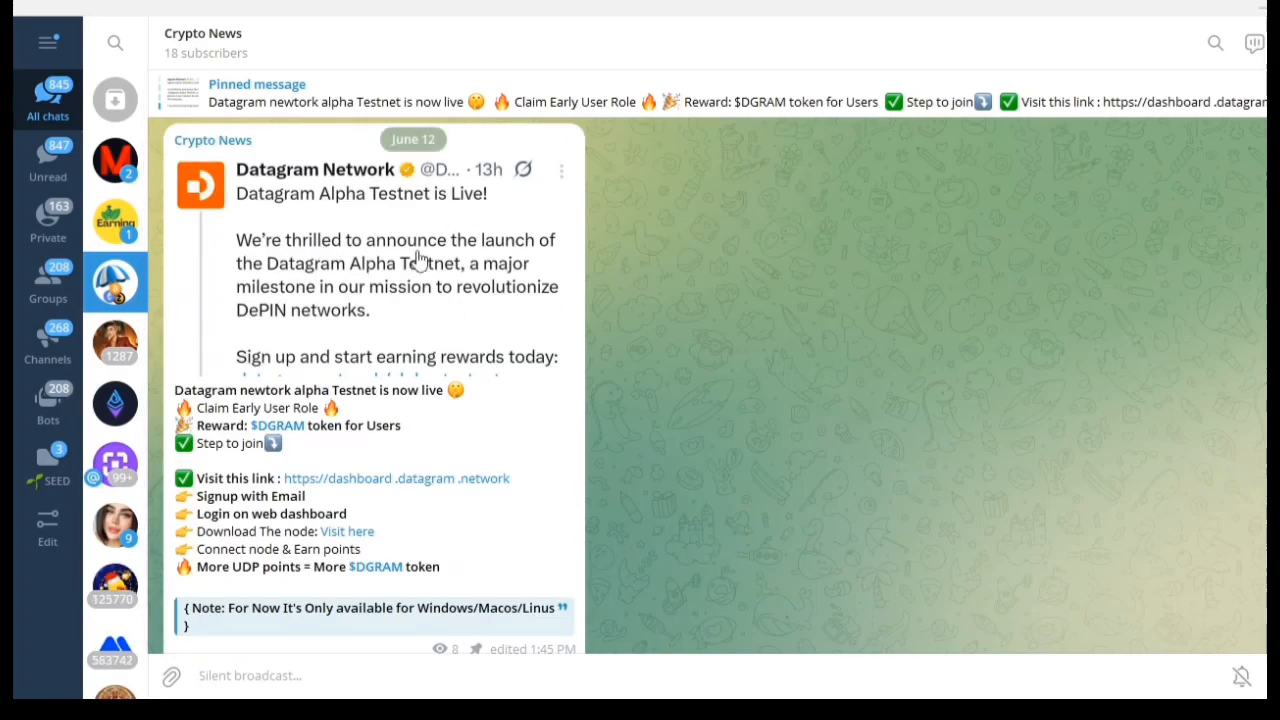
pyautogui.moveTo(175, 390); pyautogui.dragTo(475, 627)
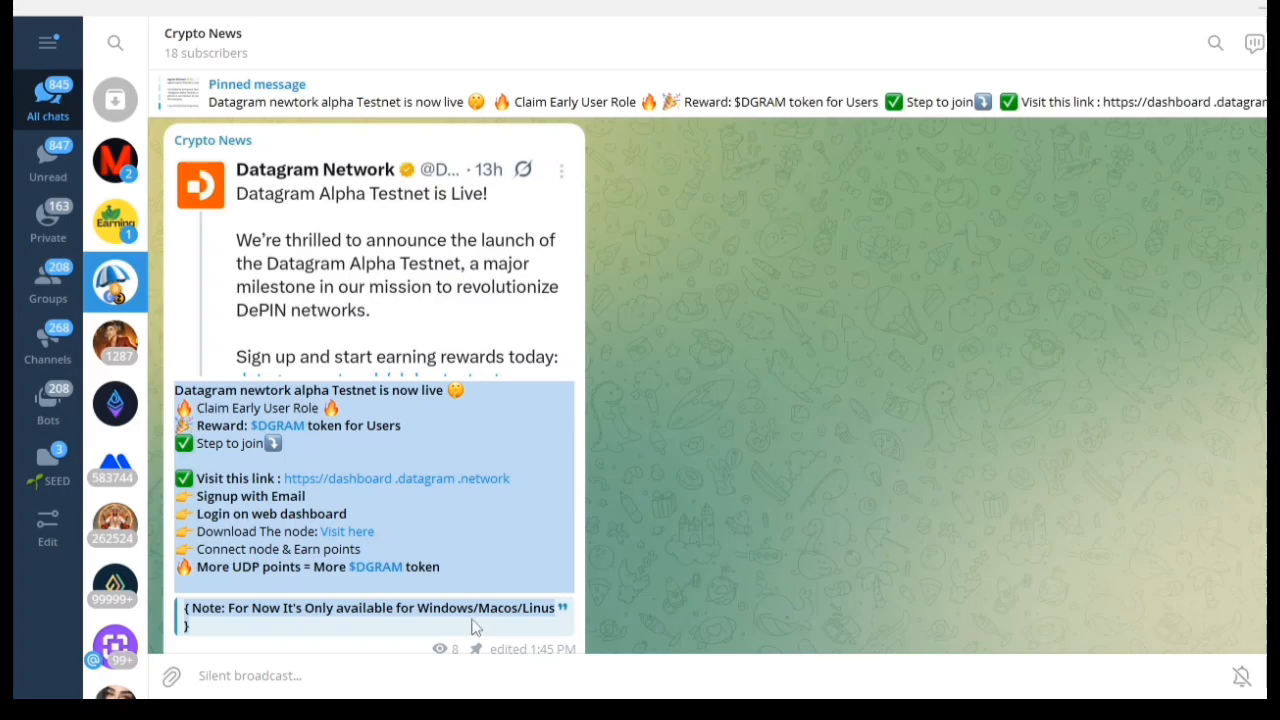
pyautogui.click(437, 603)
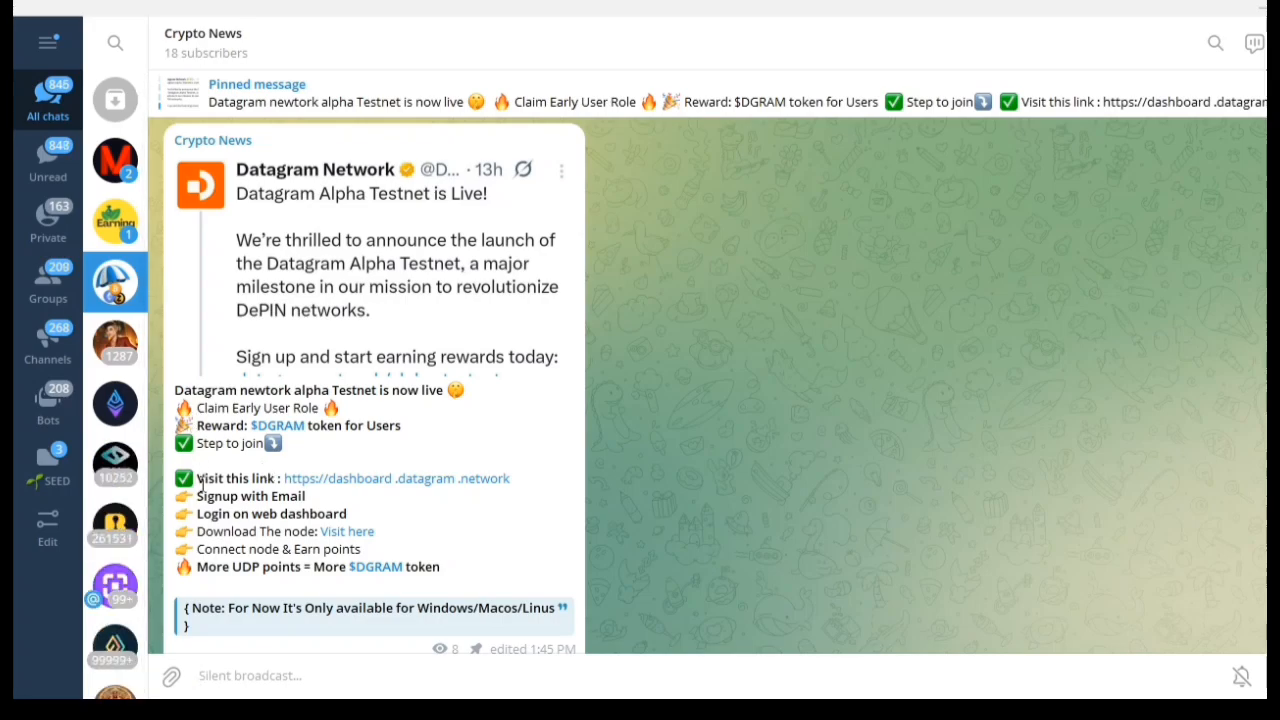
# - Open the Datagram dashboard link from the Telegram post and go to the site's sign-up form
pyautogui.click(339, 479)
pyautogui.click(790, 411)
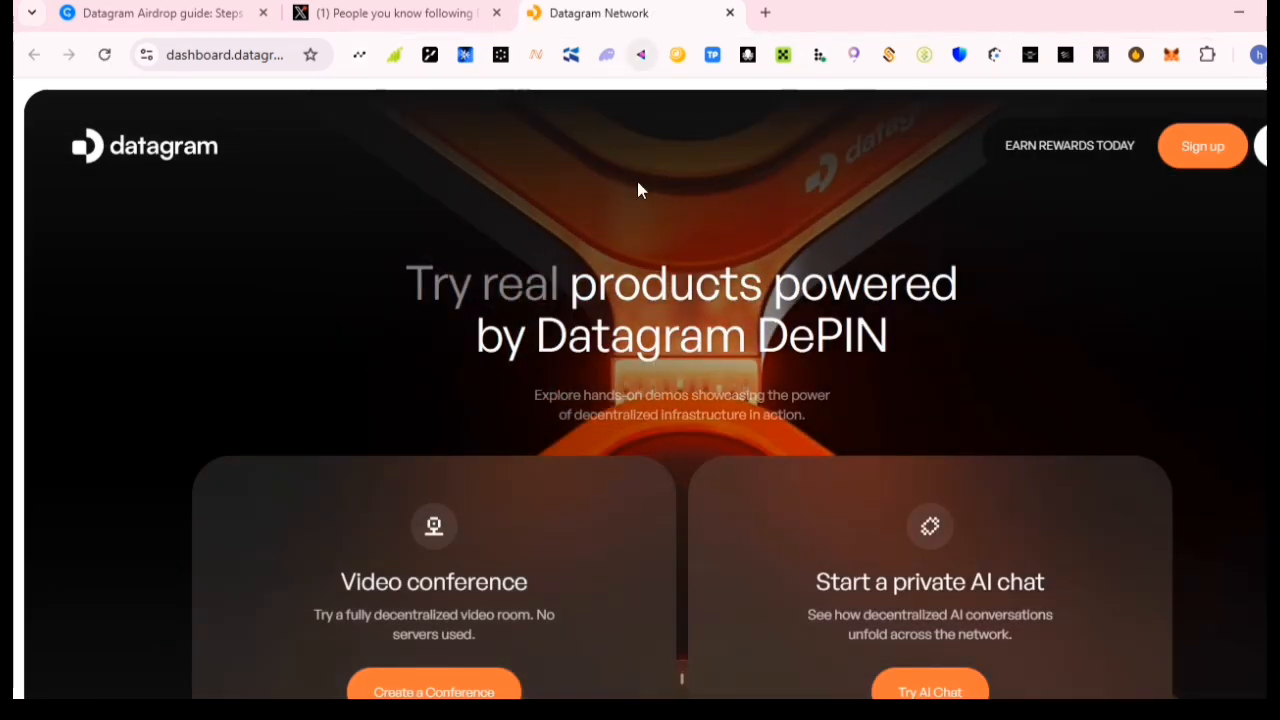
pyautogui.scroll(-2, 690, 235)
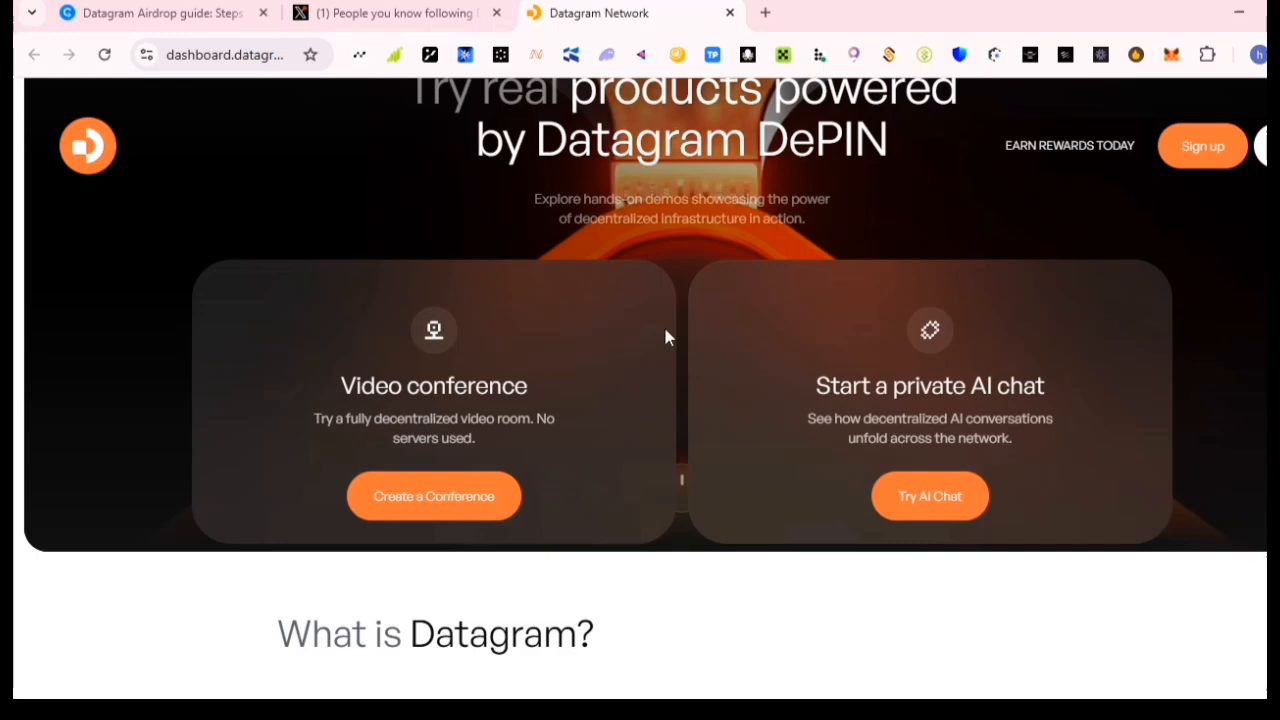
pyautogui.click(1230, 148)
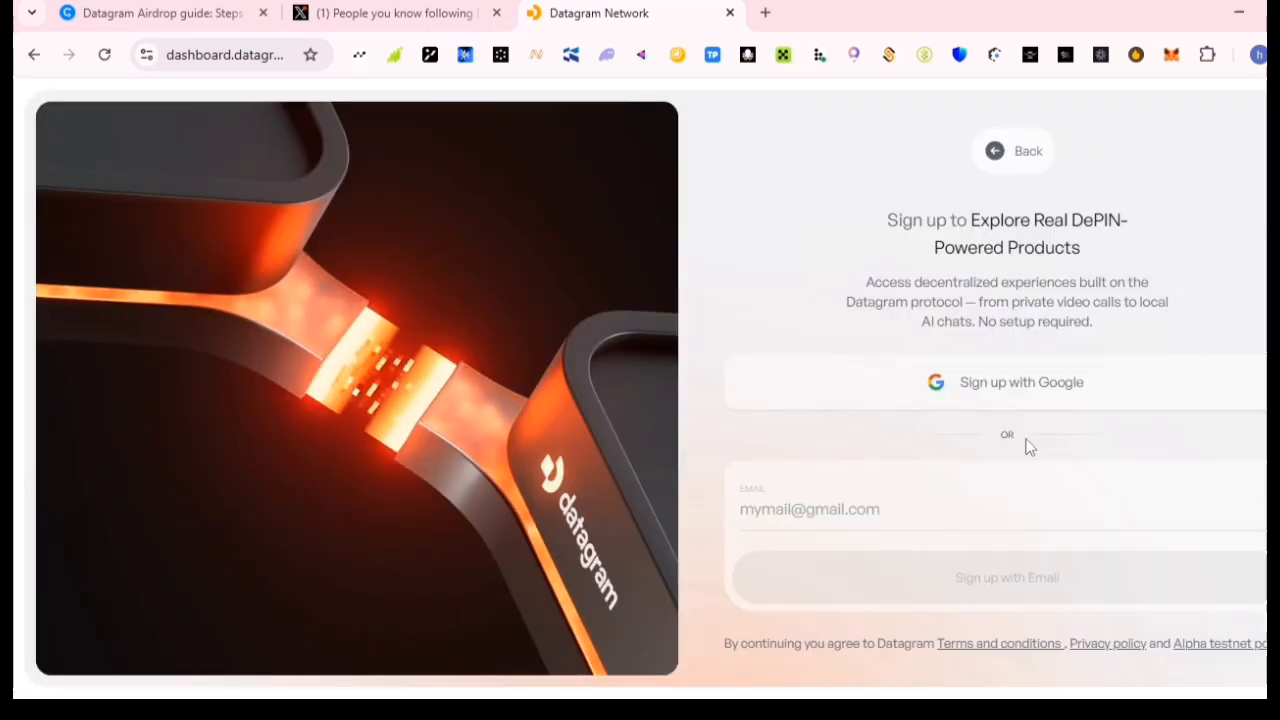
# - Sign up to Datagram with the existing Google account and accept the suggested username
pyautogui.click(812, 494)
pyautogui.click(995, 393)
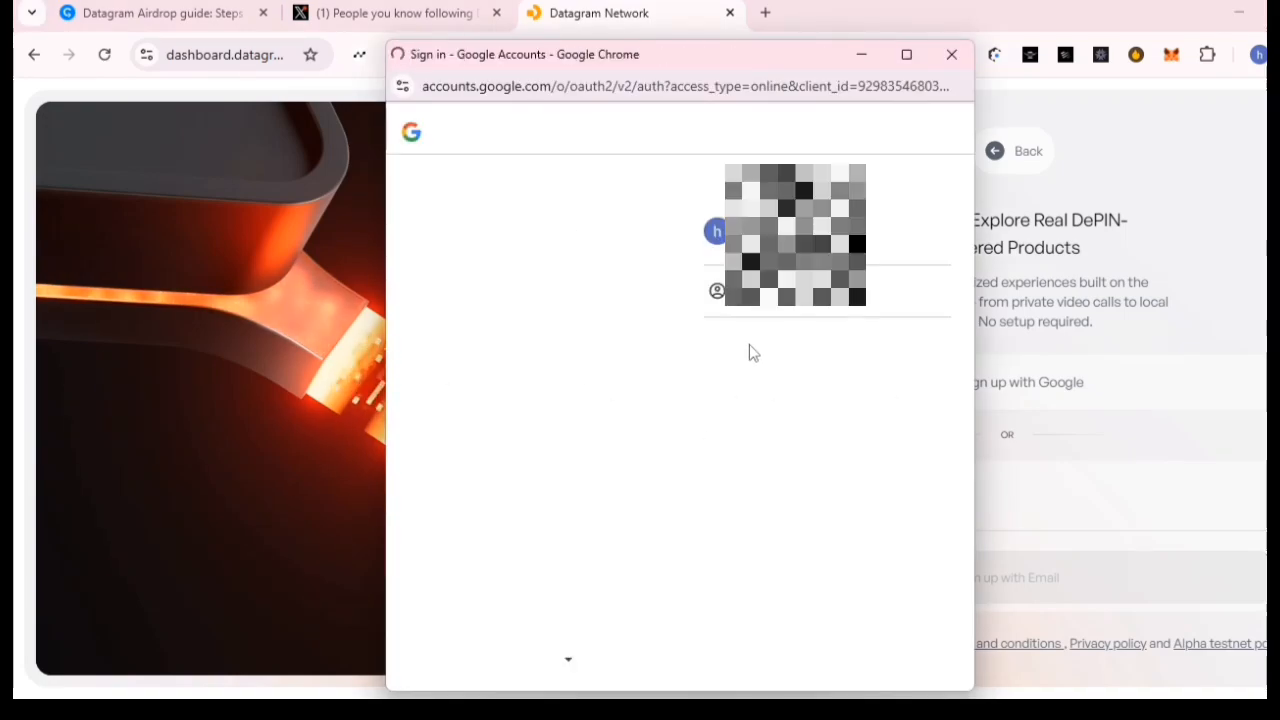
pyautogui.click(795, 238)
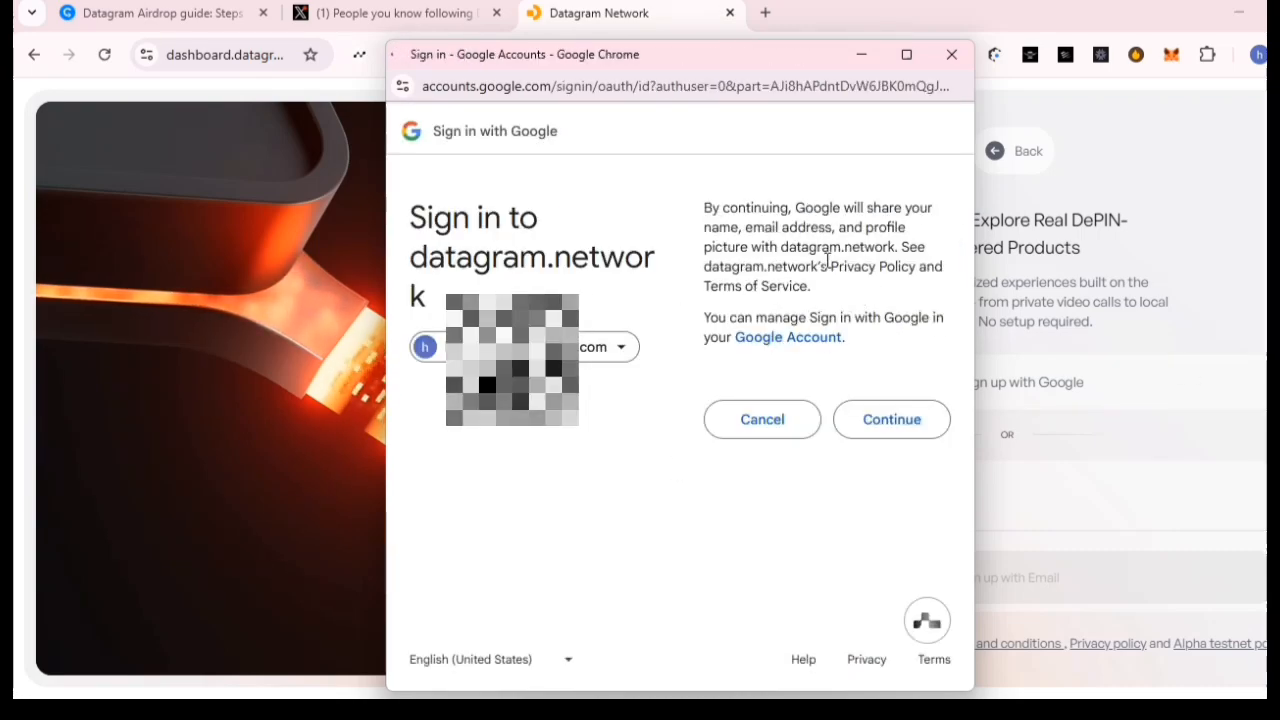
pyautogui.click(895, 421)
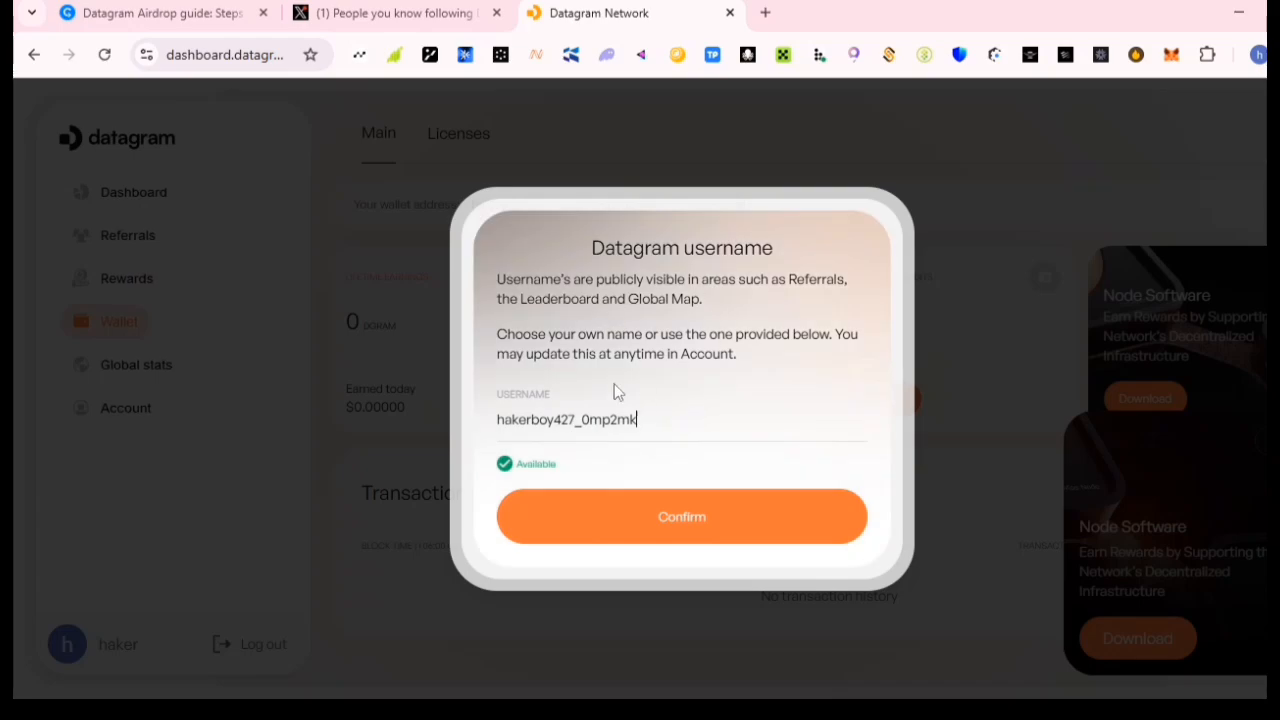
pyautogui.moveTo(592, 248); pyautogui.dragTo(822, 247)
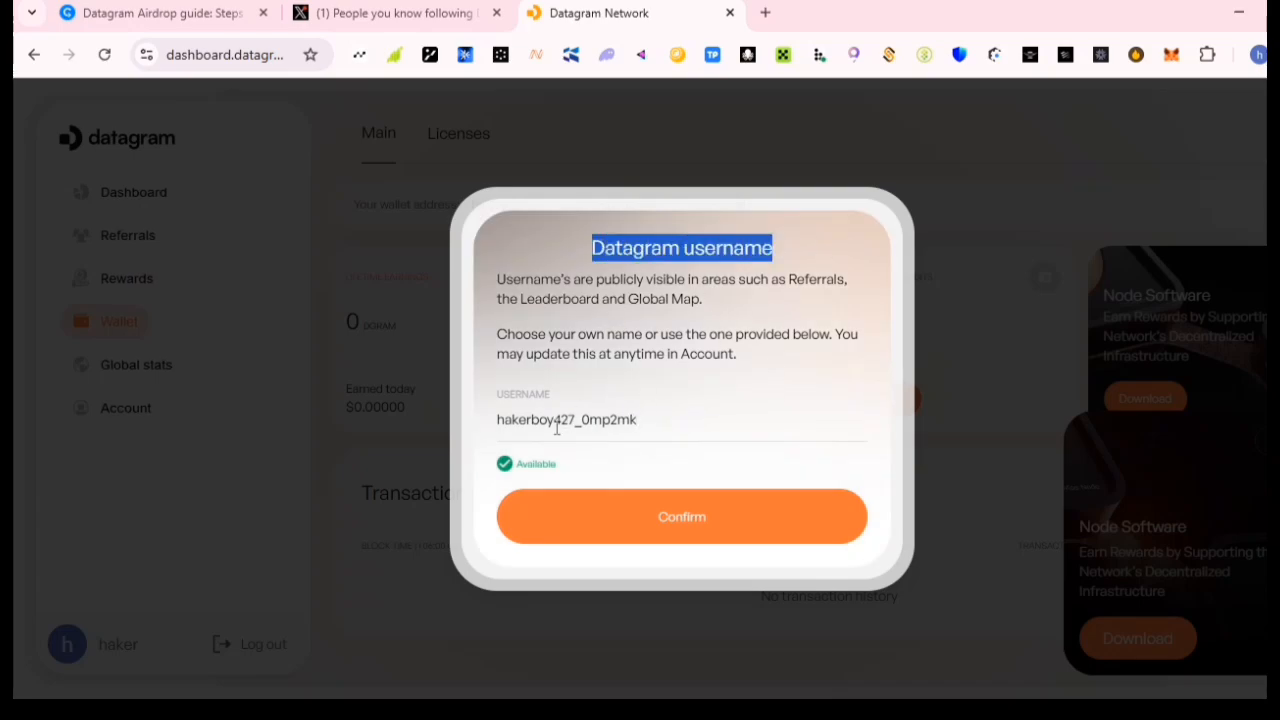
pyautogui.click(646, 526)
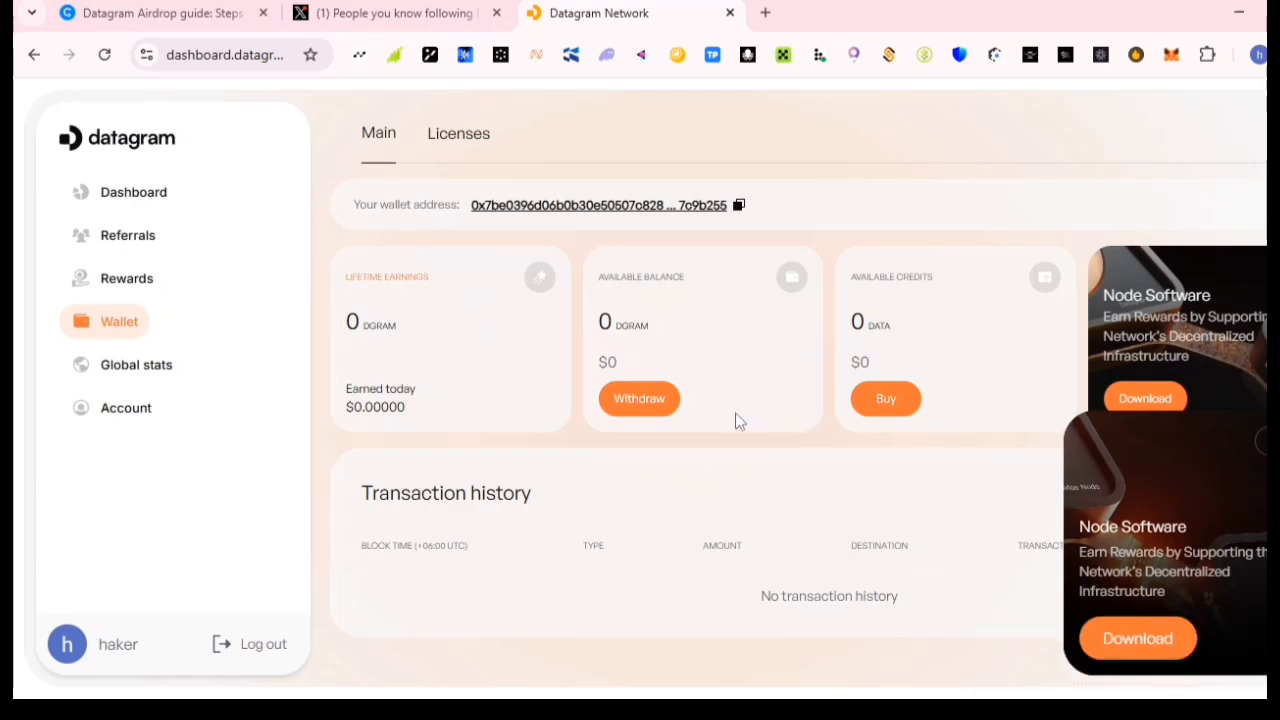
pyautogui.moveTo(1065, 537); pyautogui.dragTo(1163, 521)
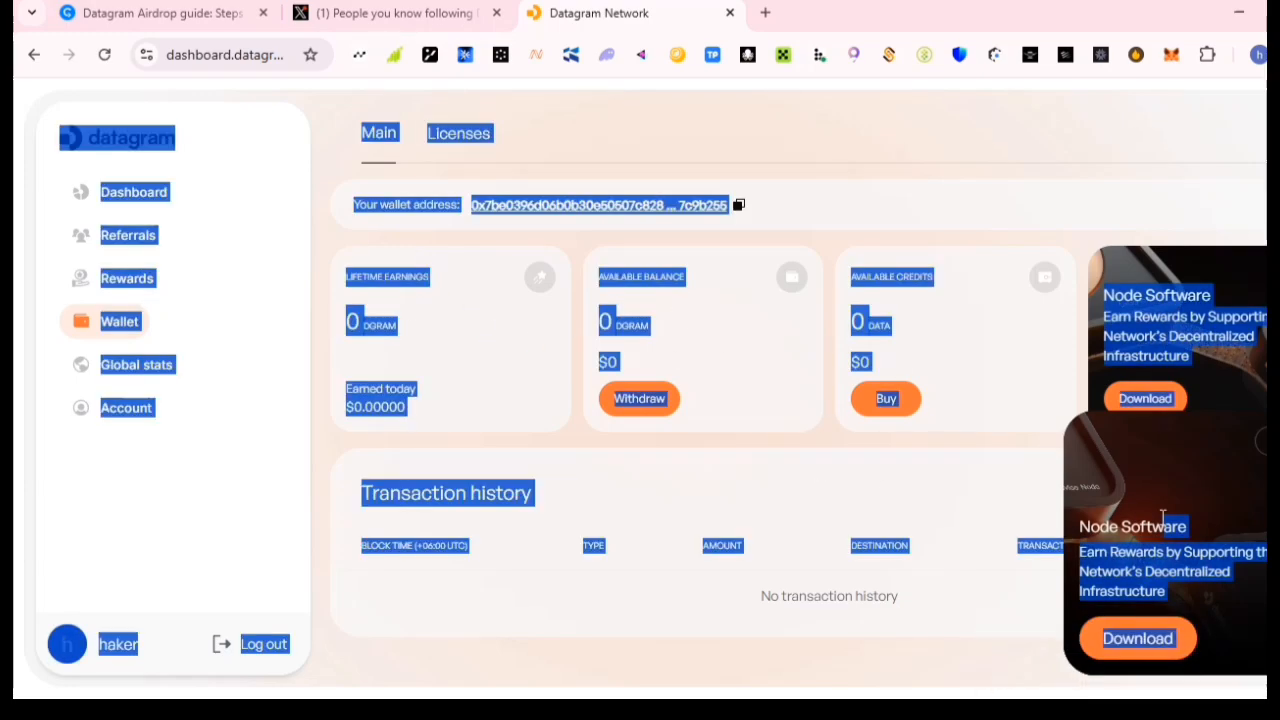
pyautogui.tripleClick(1137, 521)
pyautogui.doubleClick(1090, 527)
pyautogui.moveTo(1085, 527); pyautogui.dragTo(1186, 527)
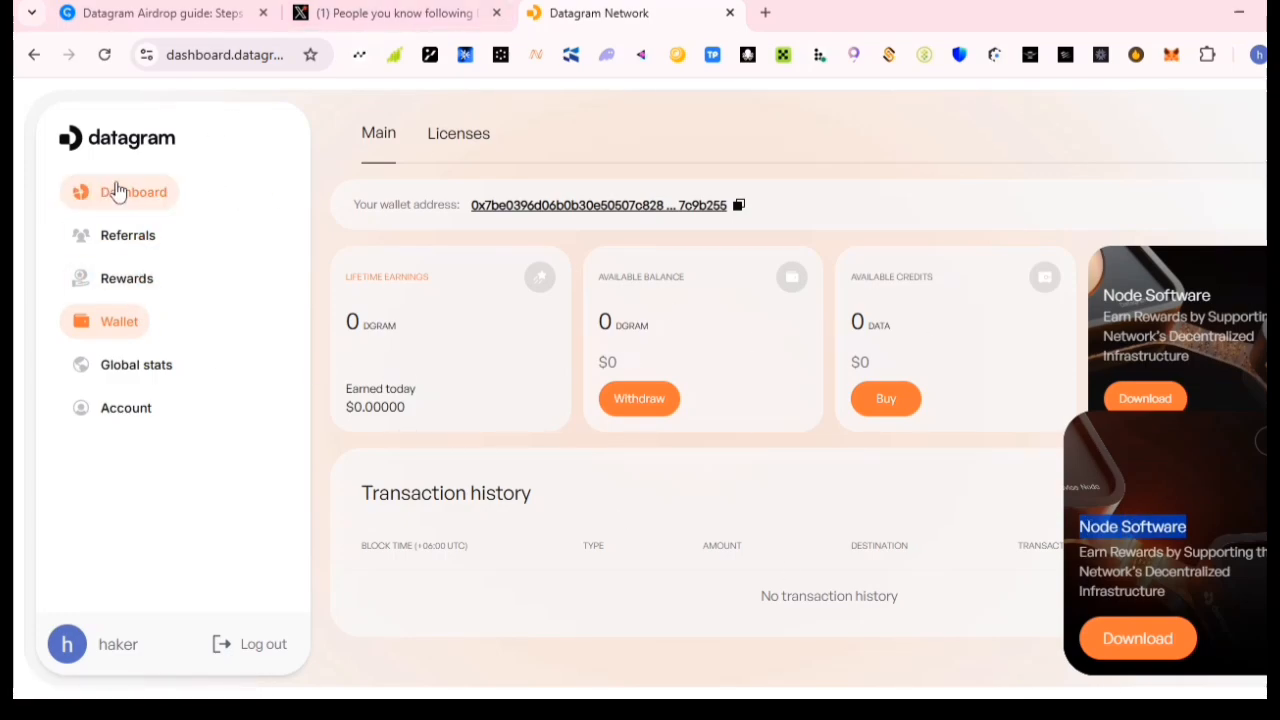
# - Examine the Datagram dashboard's Alpha testnet statistics and the uptime and points in the Top 10 Leaderboard
pyautogui.click(117, 190)
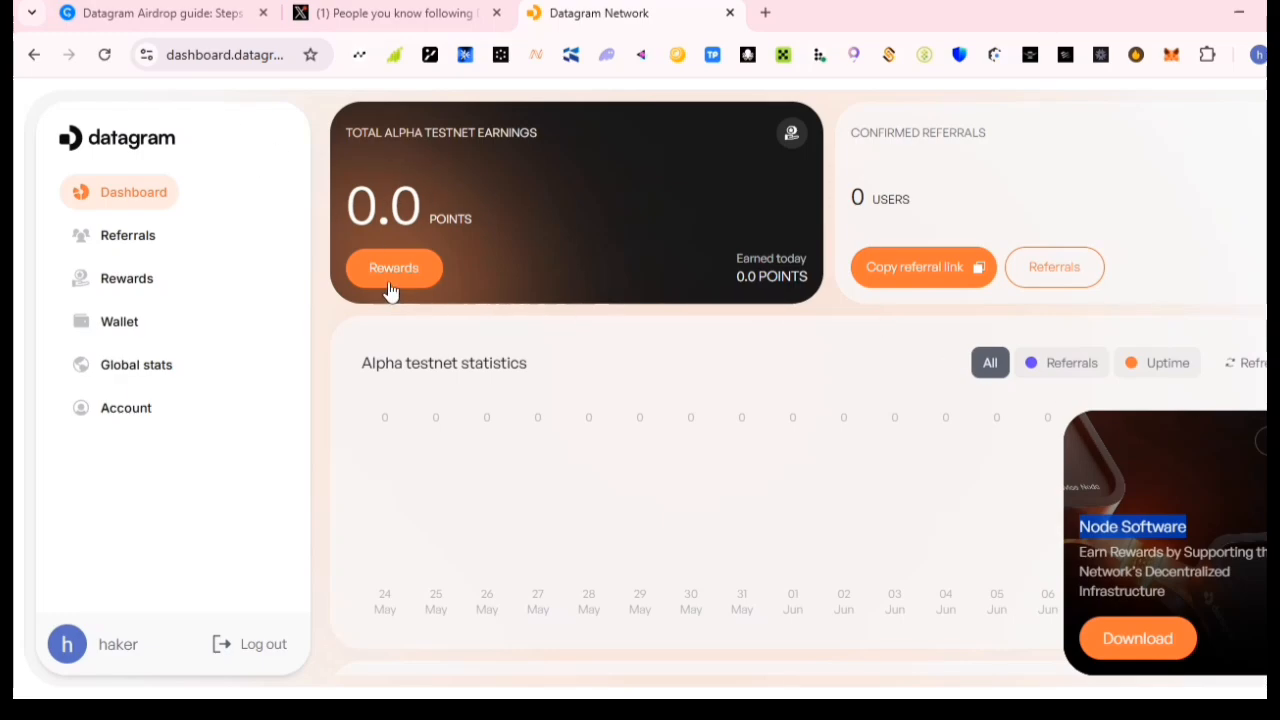
pyautogui.scroll(-2, 605, 415)
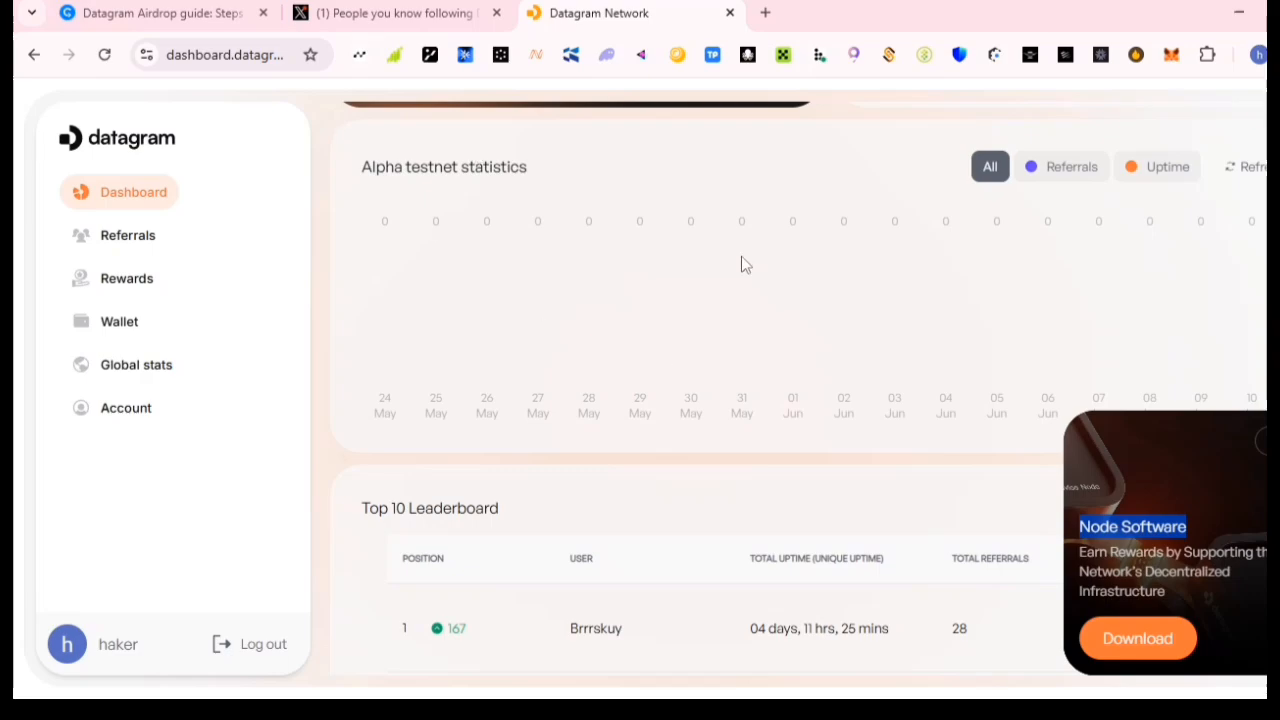
pyautogui.hscroll(3, 533, 371)
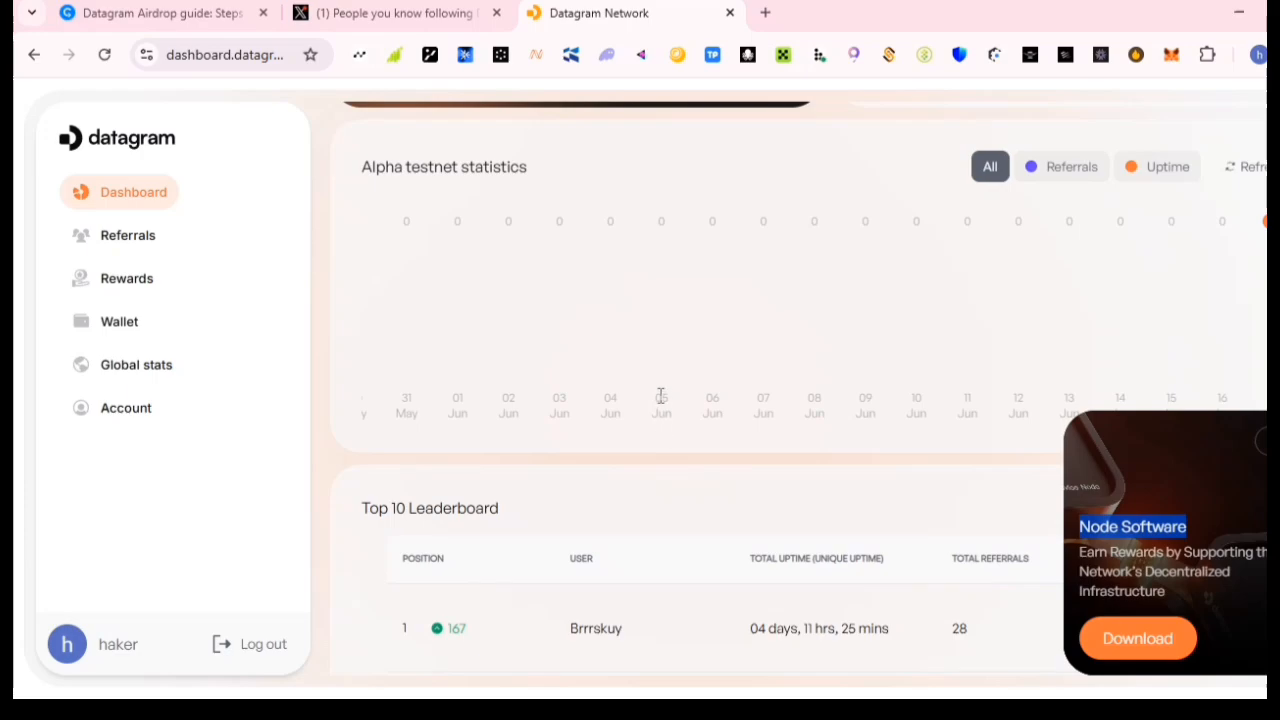
pyautogui.scroll(-5, 857, 507)
pyautogui.scroll(2, 457, 400)
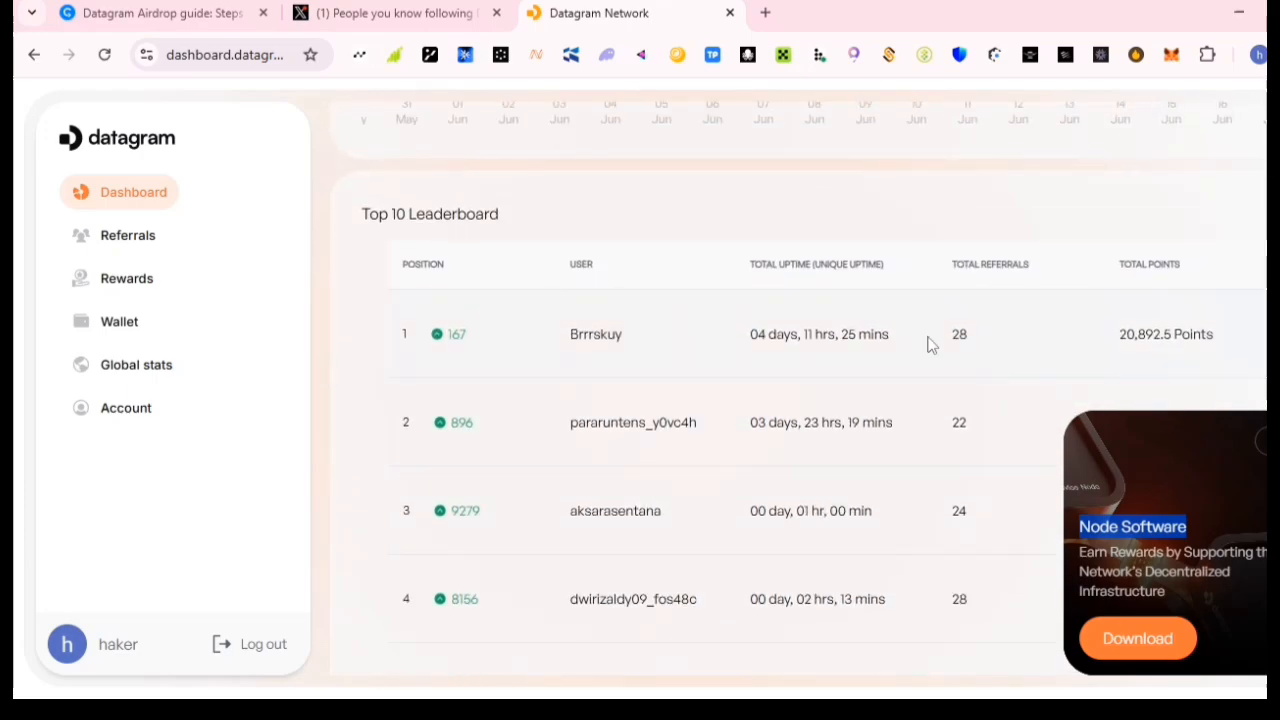
pyautogui.scroll(-1, 930, 344)
pyautogui.moveTo(1120, 232); pyautogui.dragTo(1245, 230)
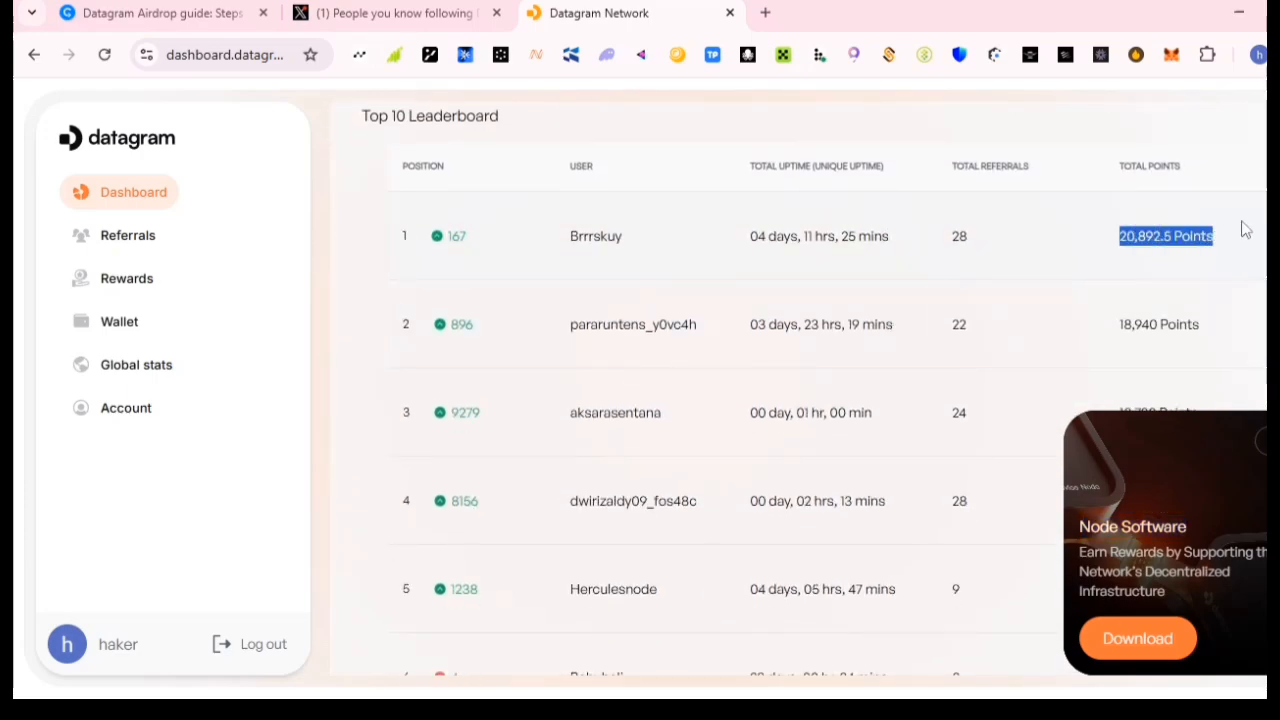
pyautogui.moveTo(752, 240); pyautogui.dragTo(945, 238)
pyautogui.click(796, 254)
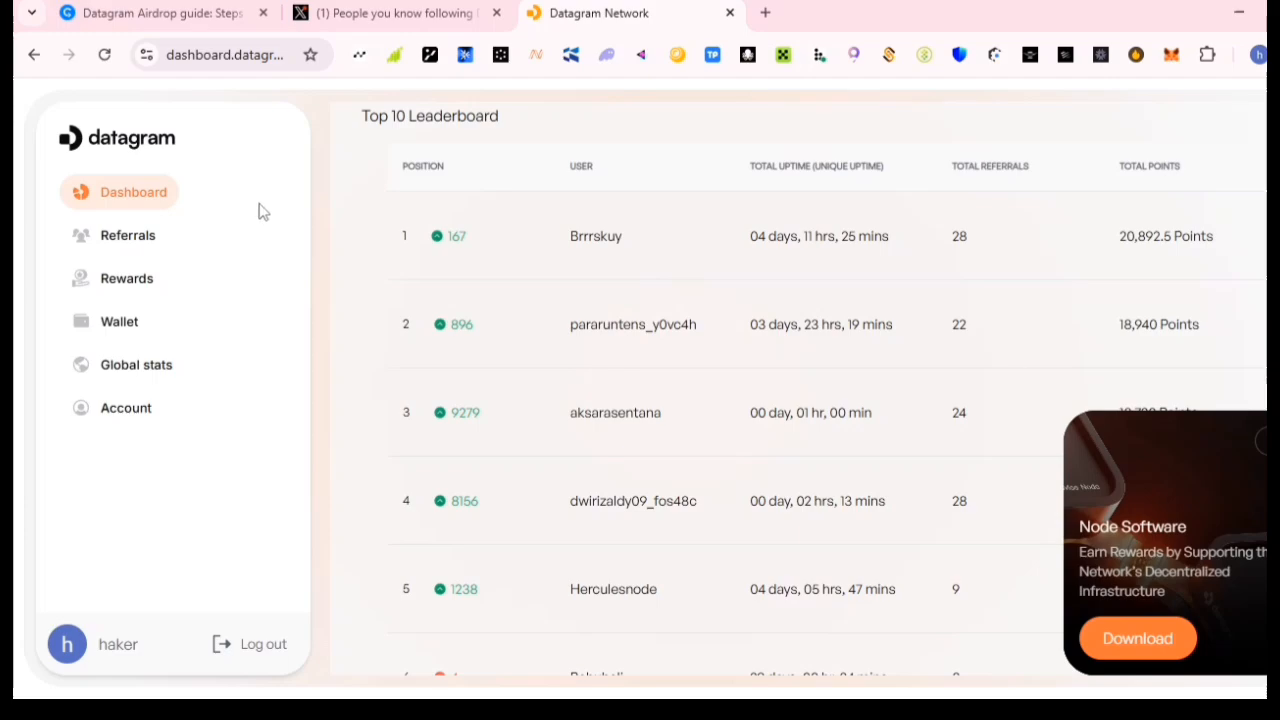
# - View the Referrals page with its referral program link, followed by the Rewards page's earnings and testnet statistics
pyautogui.click(133, 230)
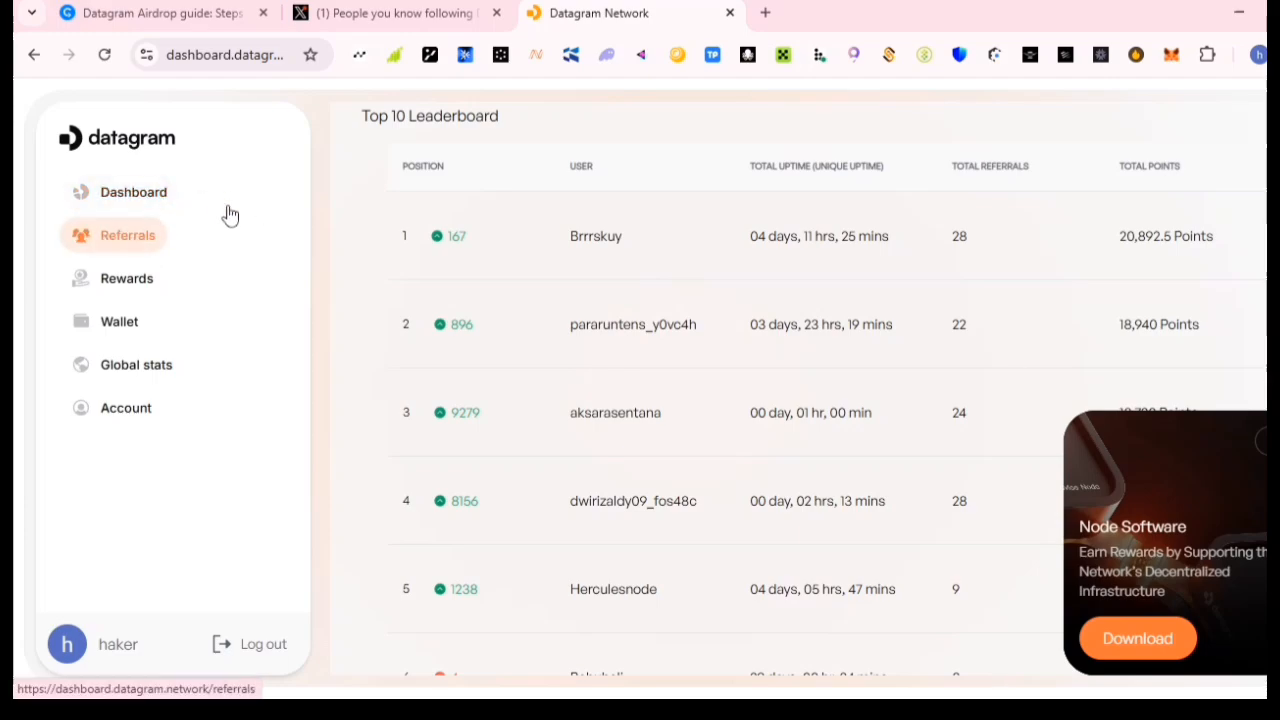
pyautogui.scroll(3, 480, 245)
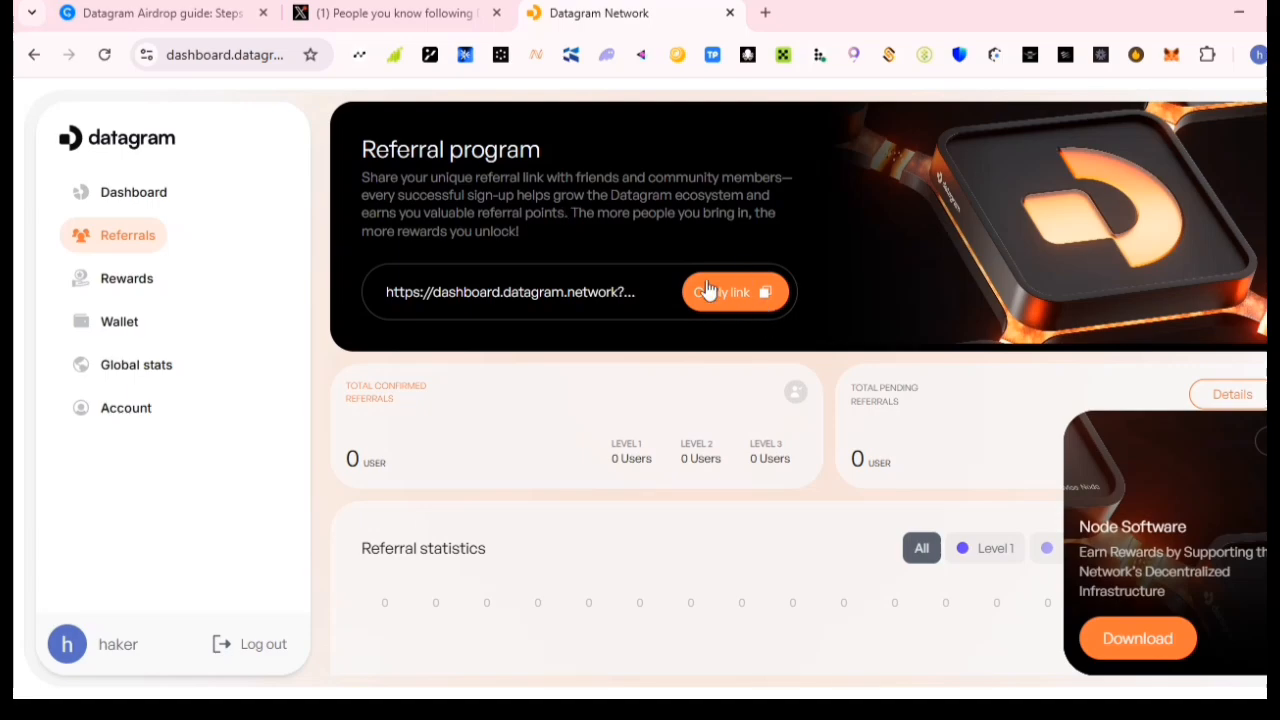
pyautogui.click(132, 279)
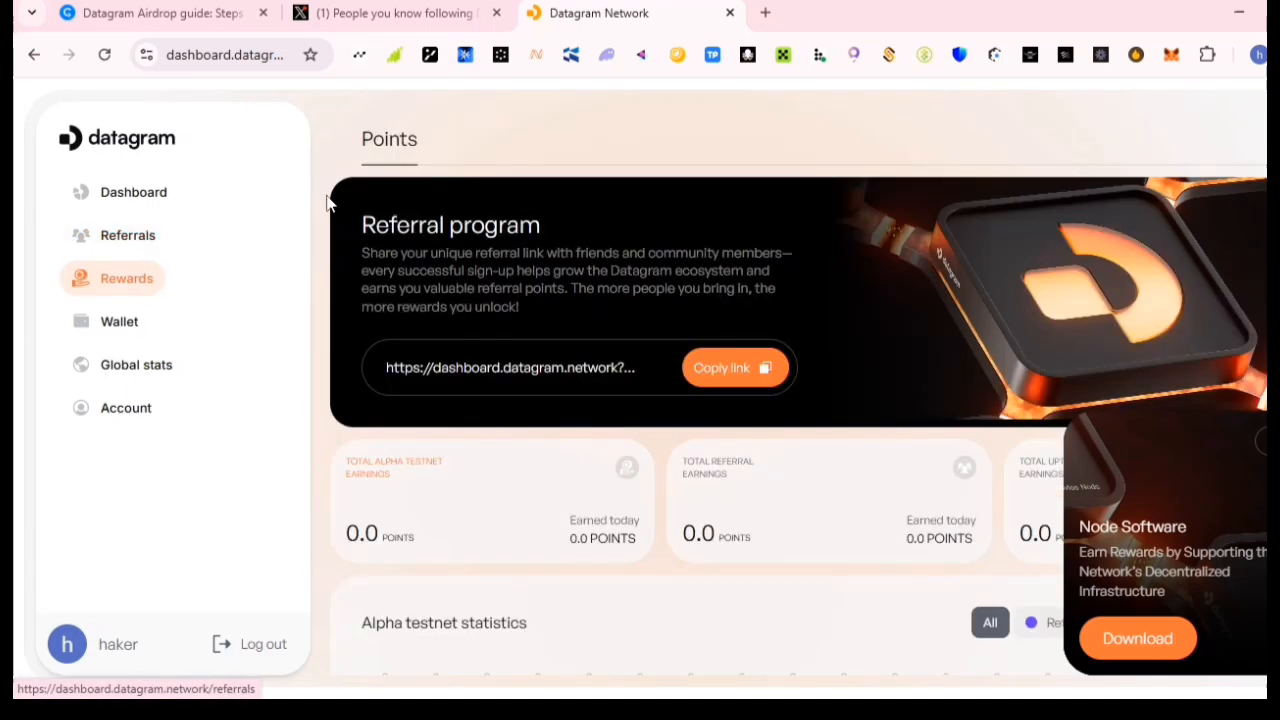
pyautogui.scroll(-3, 817, 380)
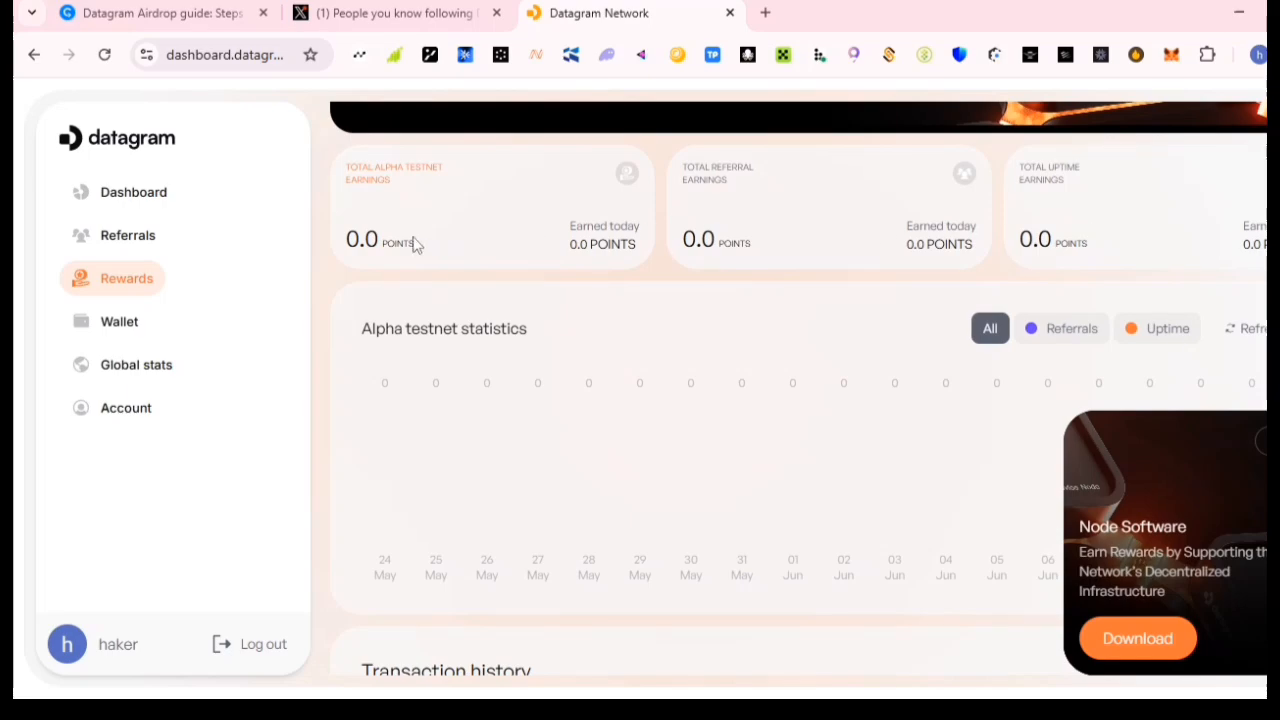
# - View the Wallet page with its wallet address, followed by the Account page's general profile details
pyautogui.click(165, 318)
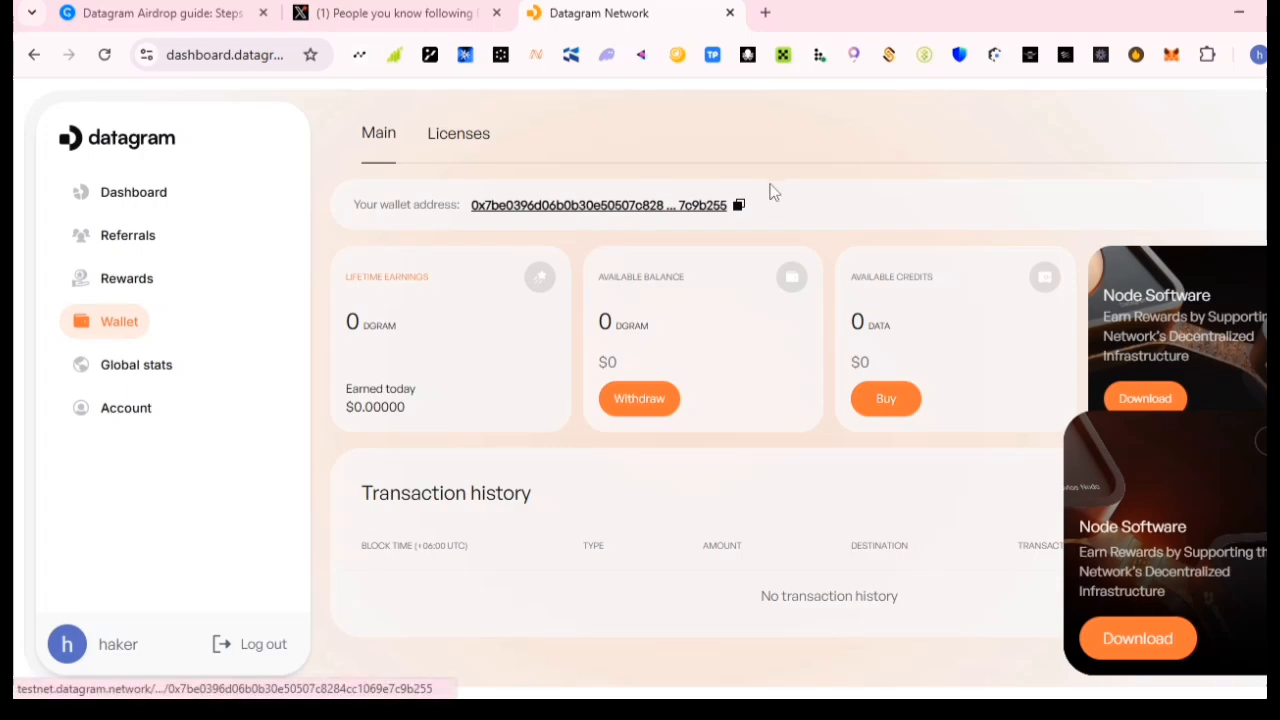
pyautogui.moveTo(777, 208); pyautogui.dragTo(474, 226)
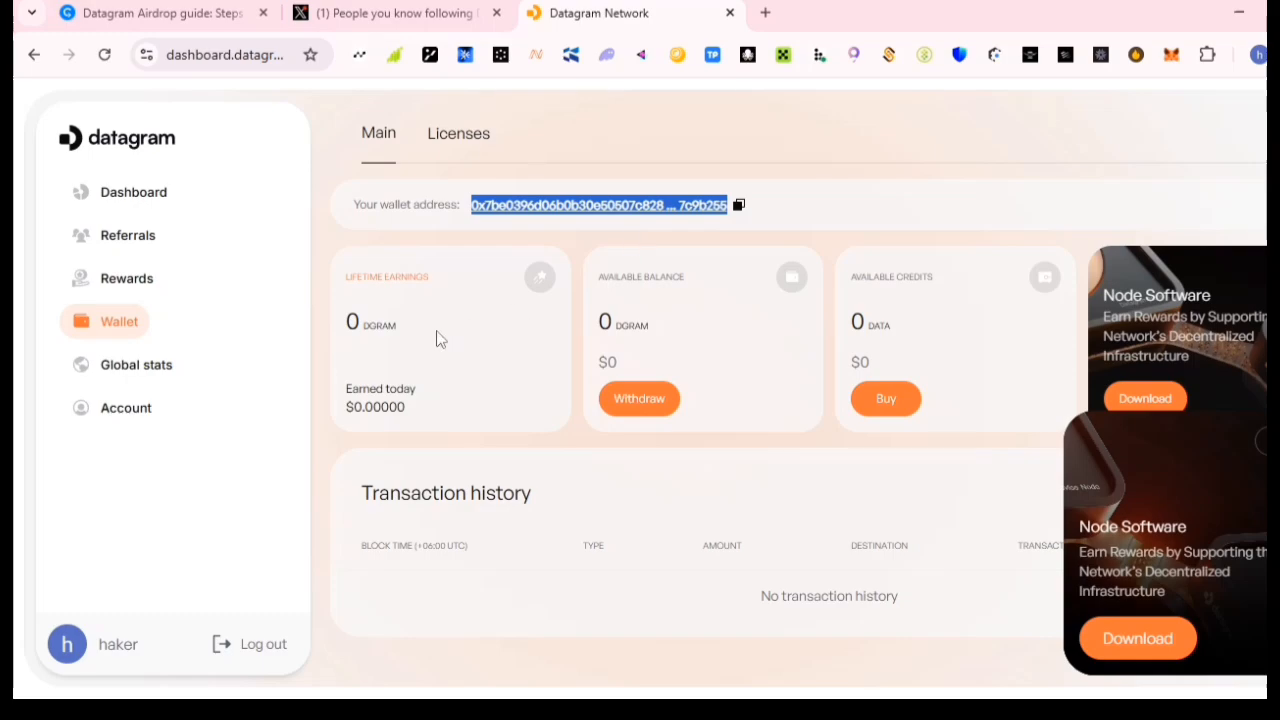
pyautogui.click(128, 425)
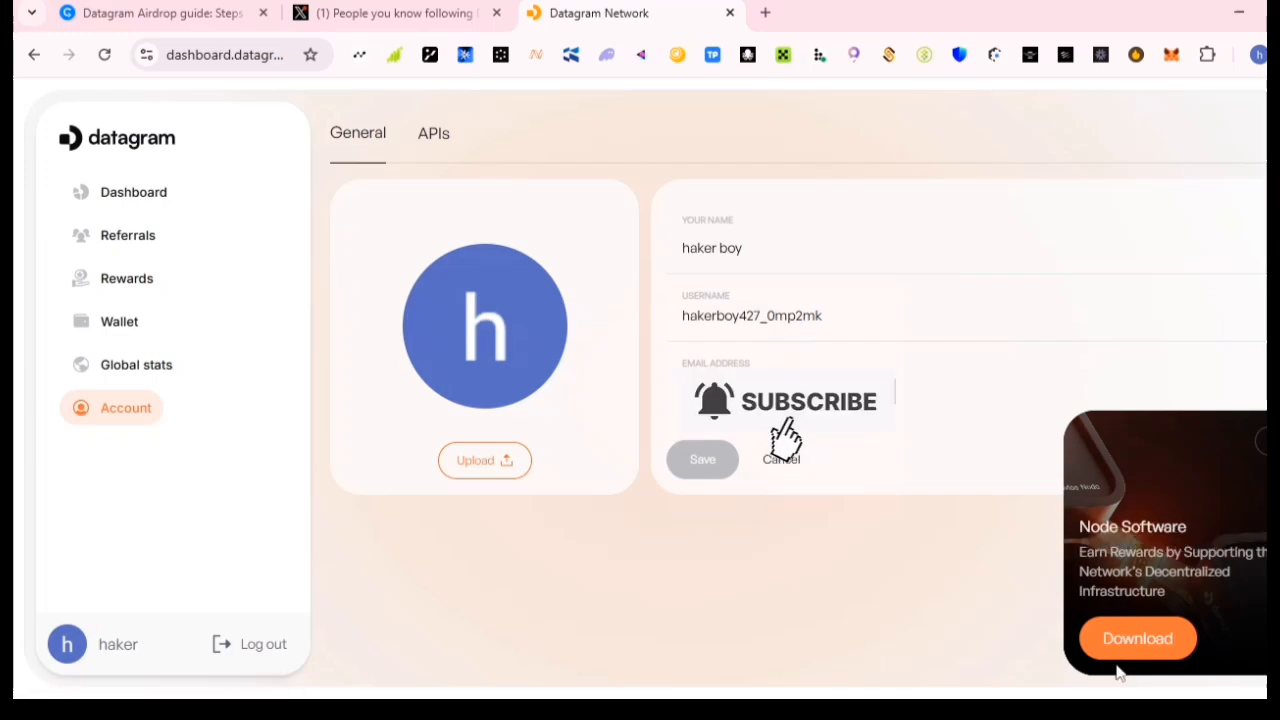
# - Open the Node Software download page and download the Windows installer
pyautogui.click(1136, 638)
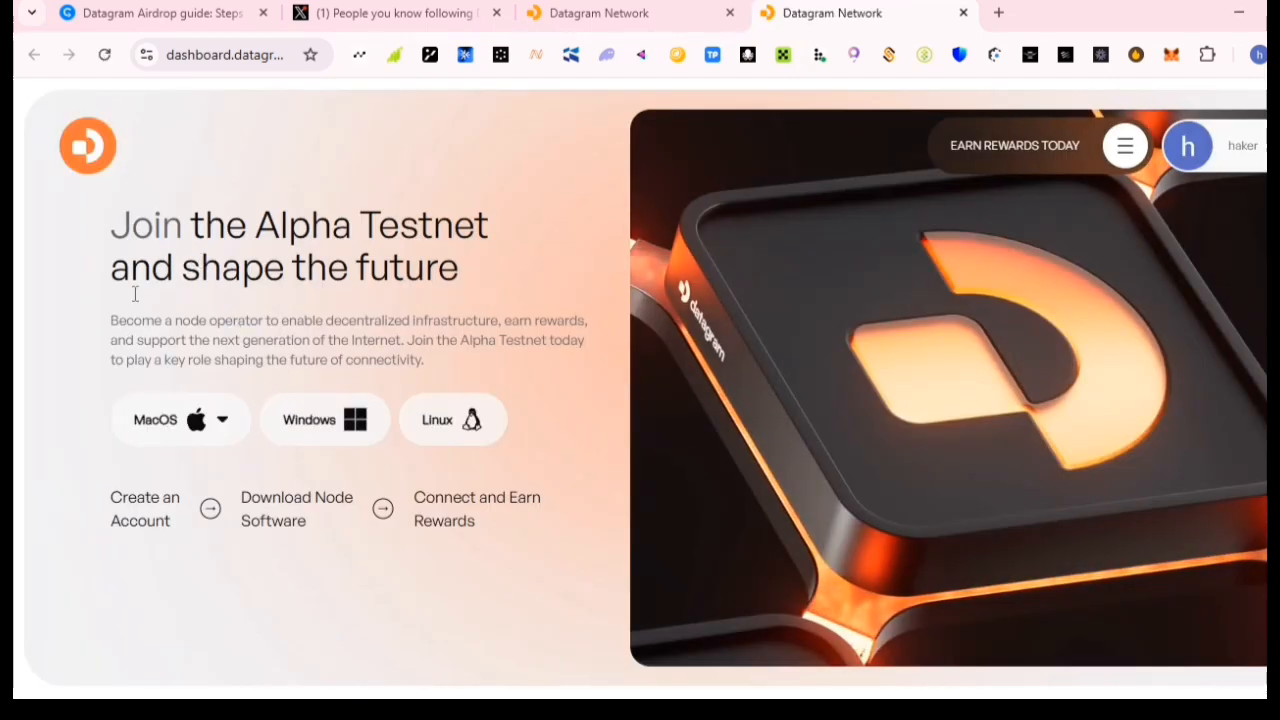
pyautogui.click(222, 420)
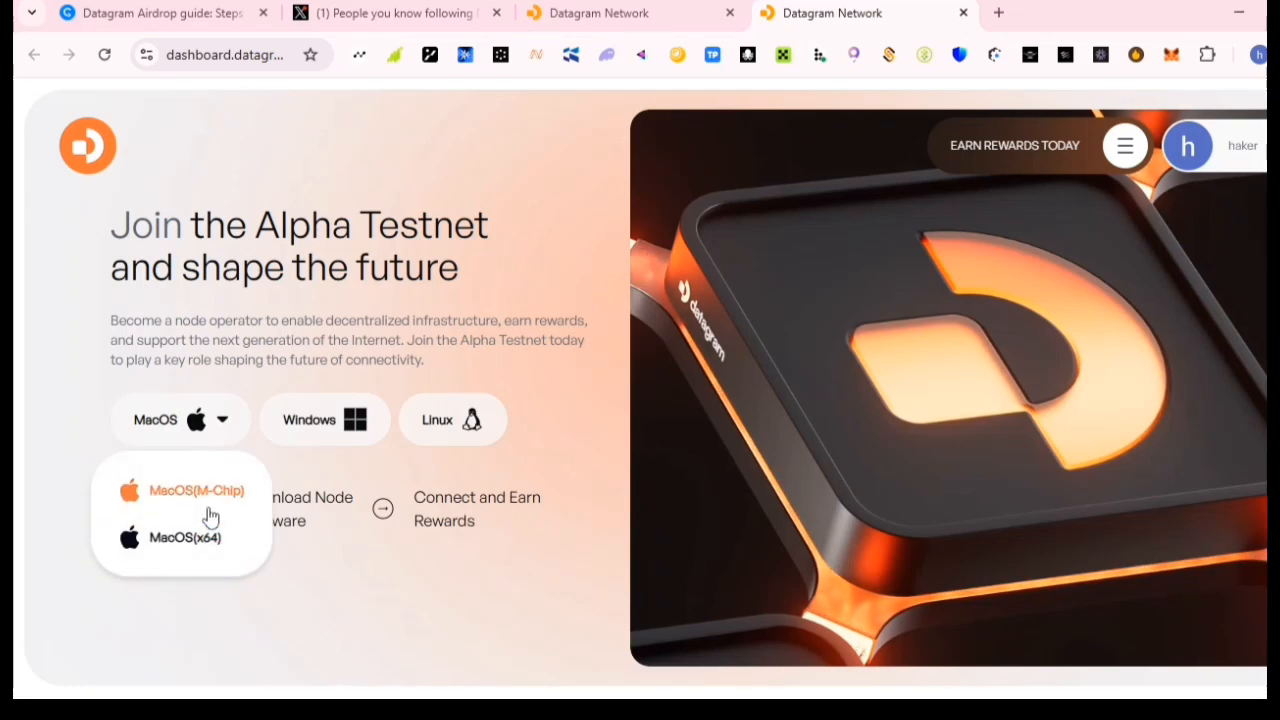
pyautogui.click(340, 388)
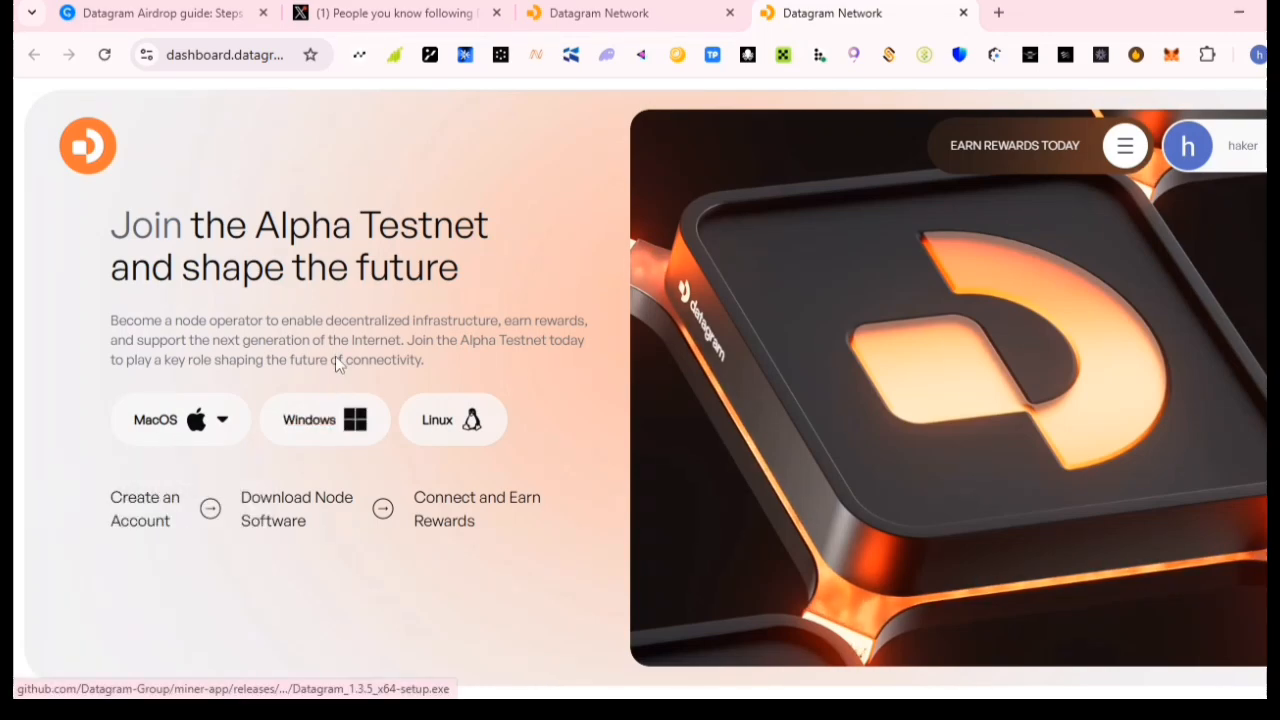
pyautogui.click(318, 422)
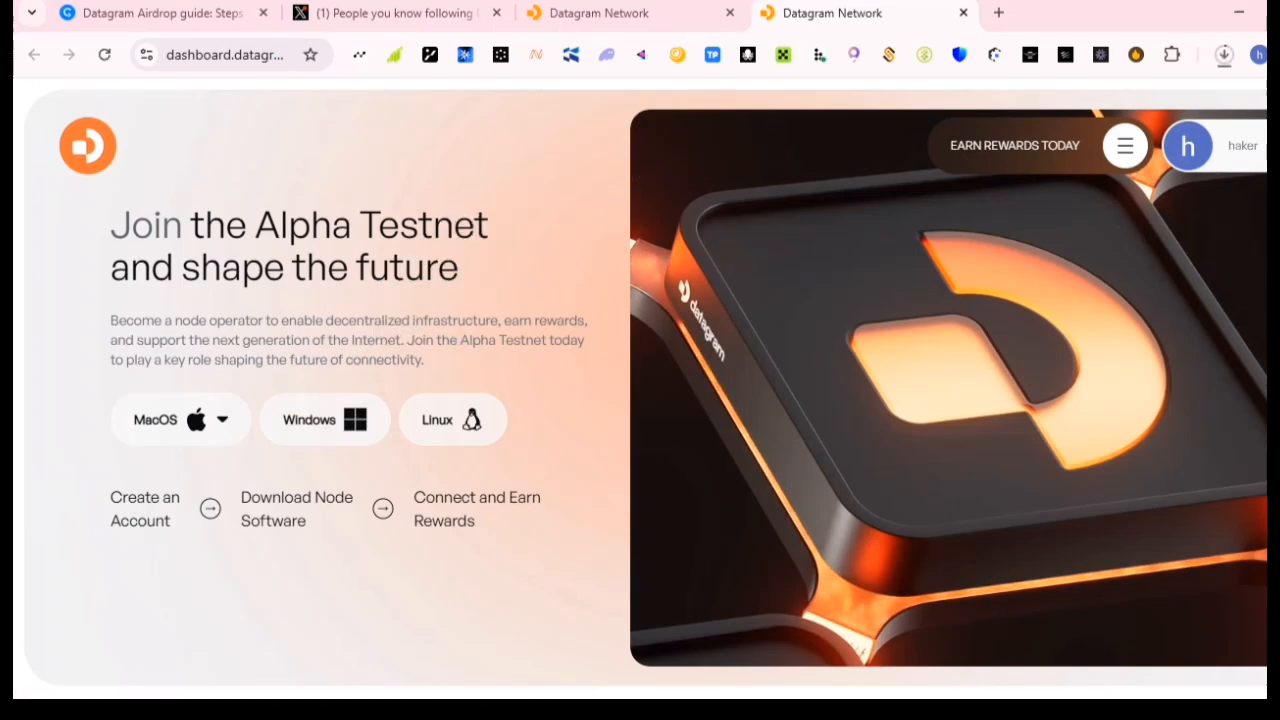
# - Run the downloaded Datagram_1.3.5_x64-setup.exe and allow it past the Microsoft Defender SmartScreen block
pyautogui.click(1224, 54)
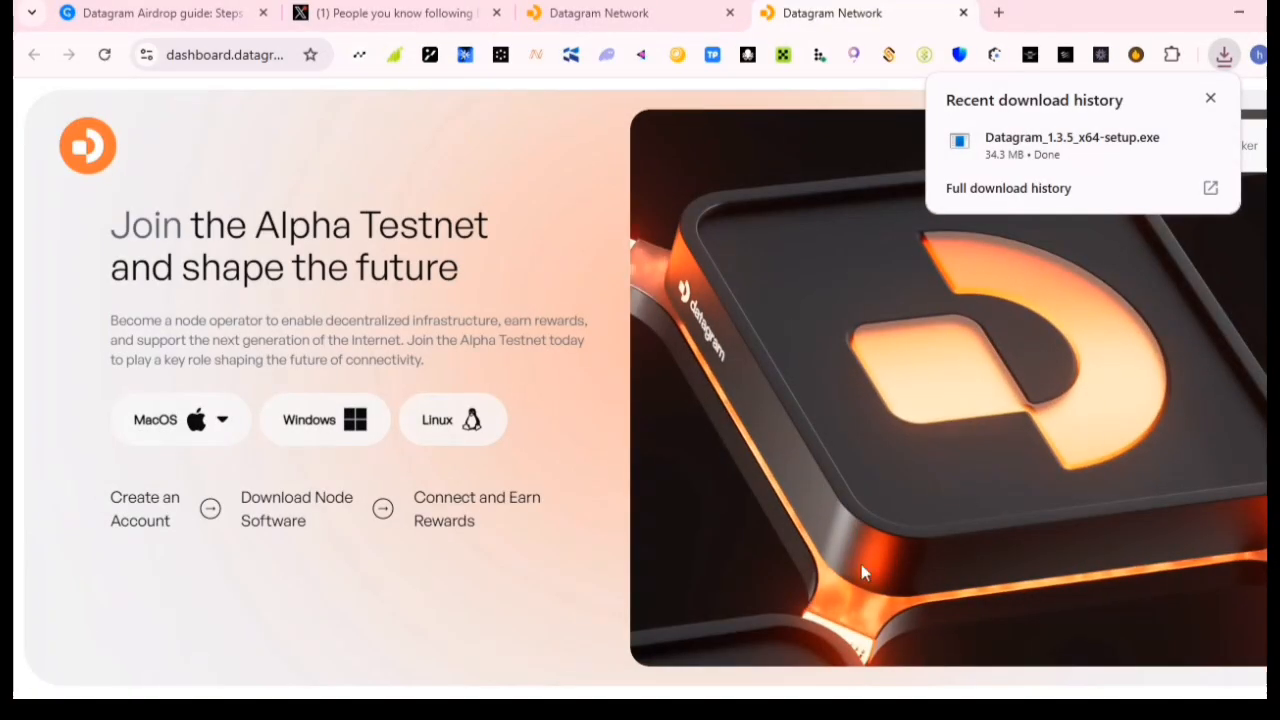
pyautogui.click(1130, 138)
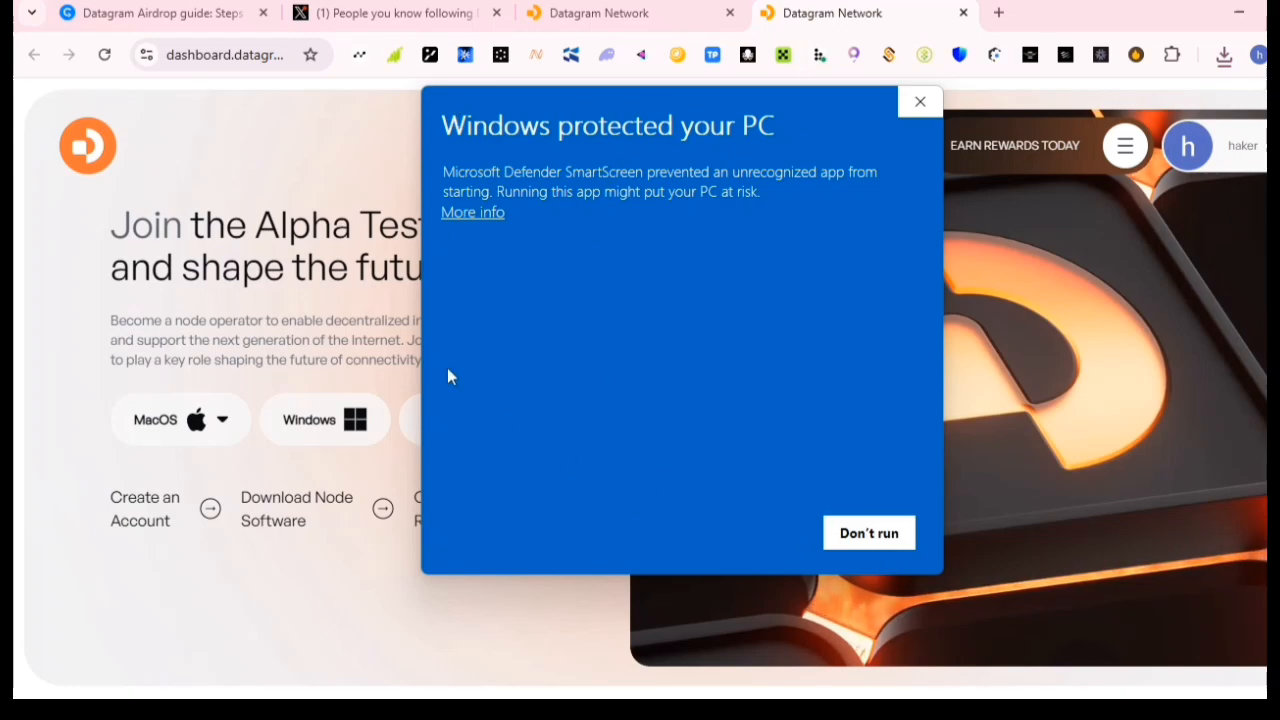
pyautogui.click(462, 216)
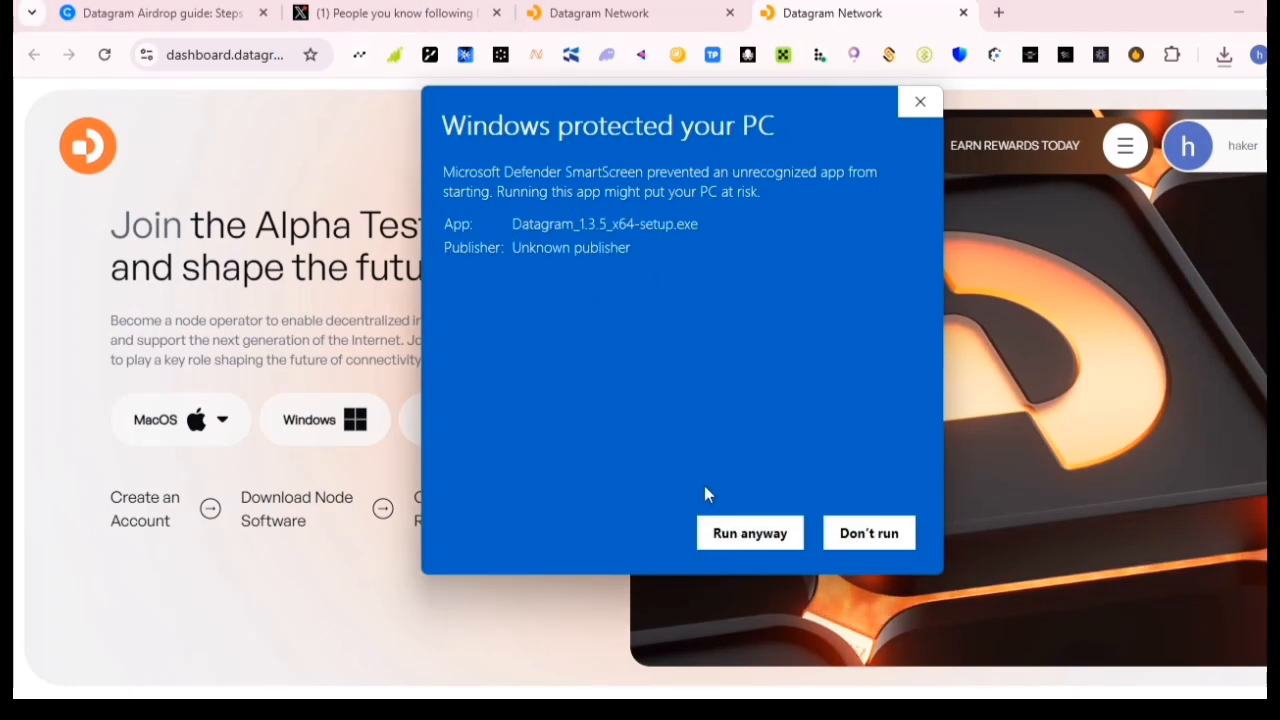
pyautogui.click(764, 535)
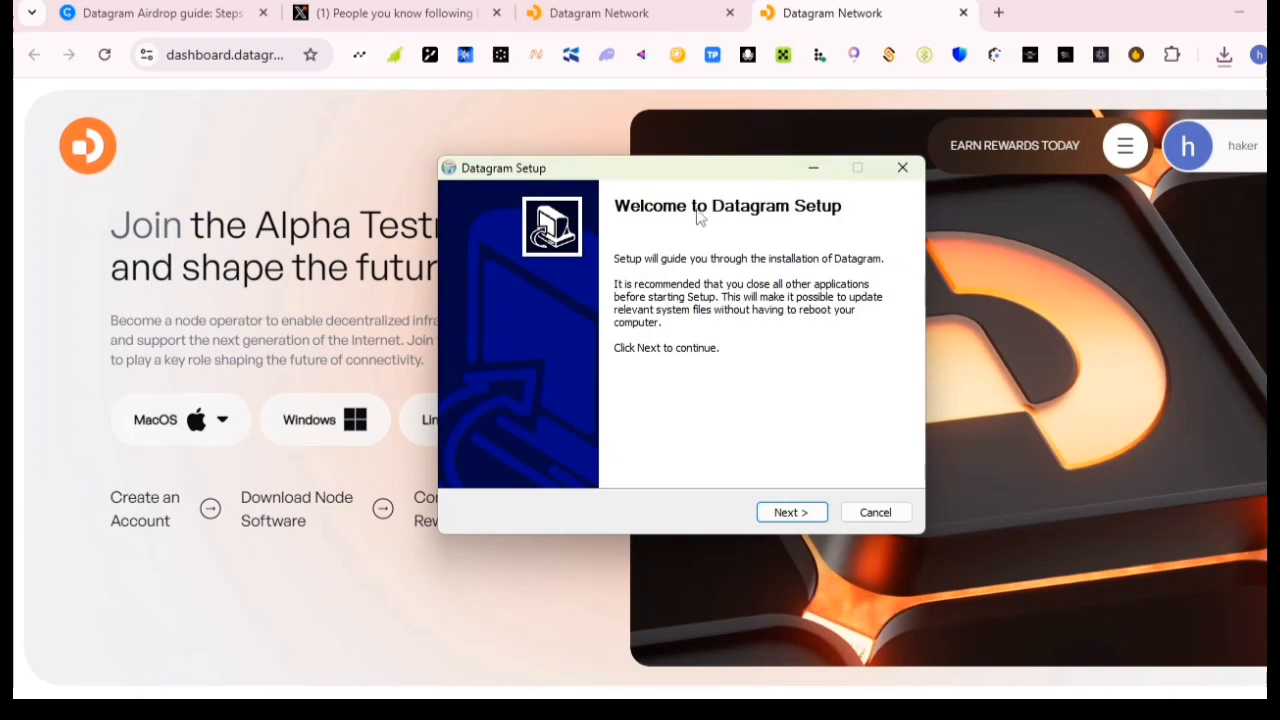
# - Install Datagram in the default folder, keeping the options to run it and create a desktop shortcut
pyautogui.click(792, 512)
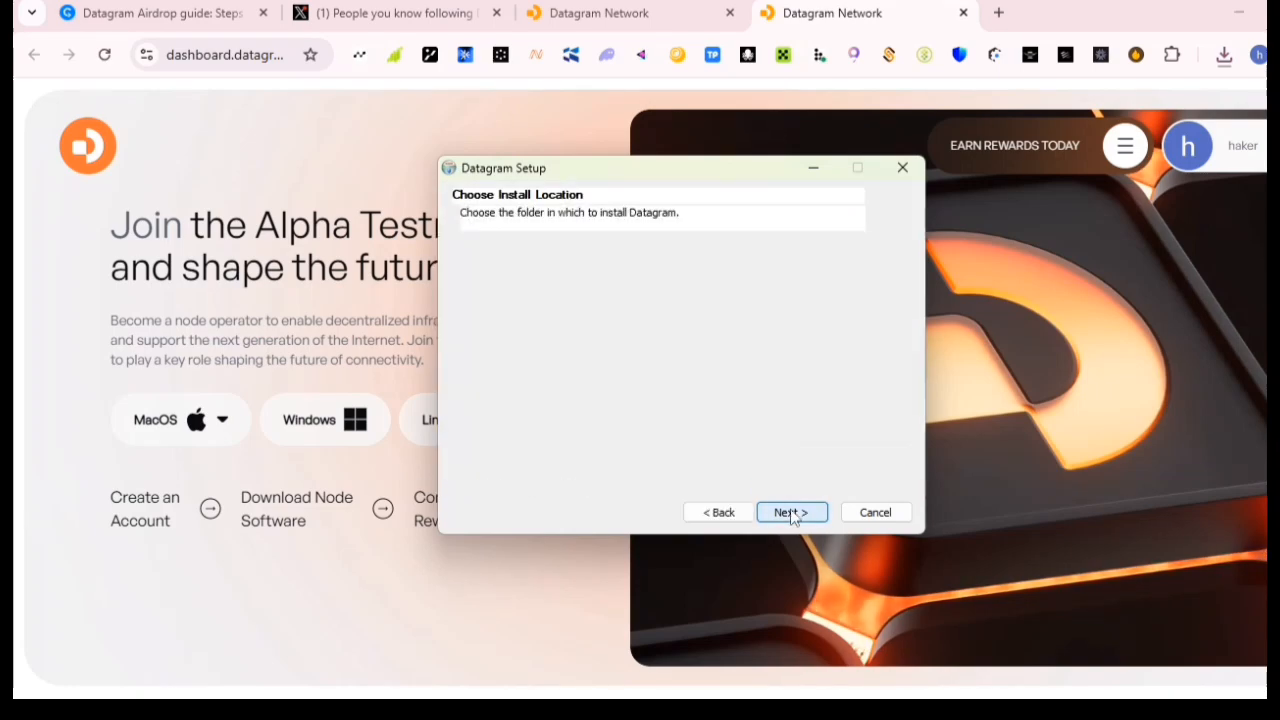
pyautogui.click(787, 512)
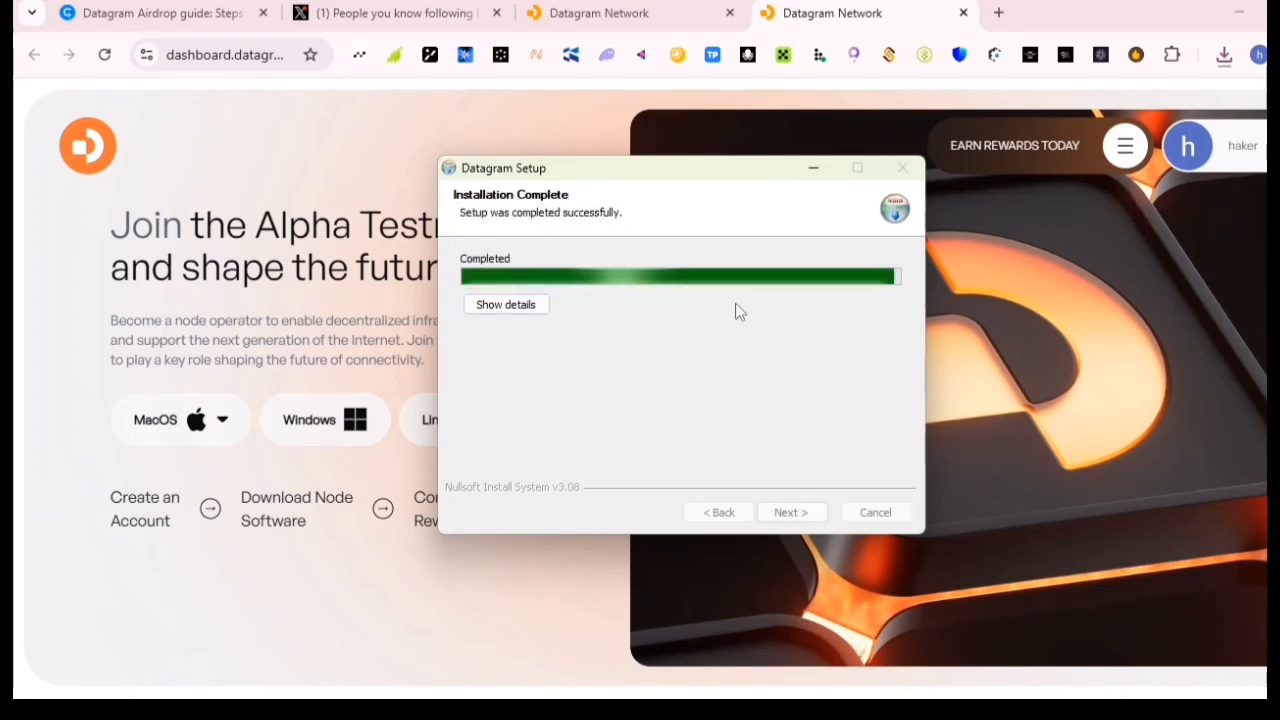
pyautogui.click(790, 516)
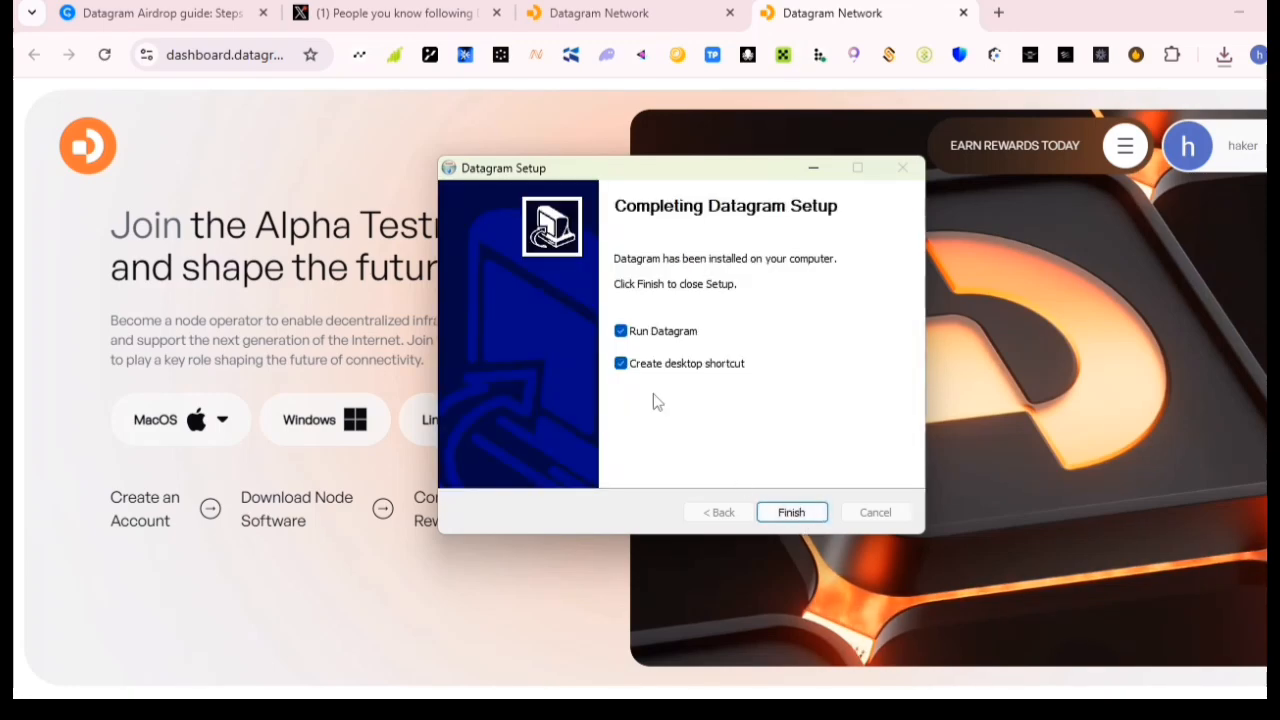
pyautogui.click(791, 512)
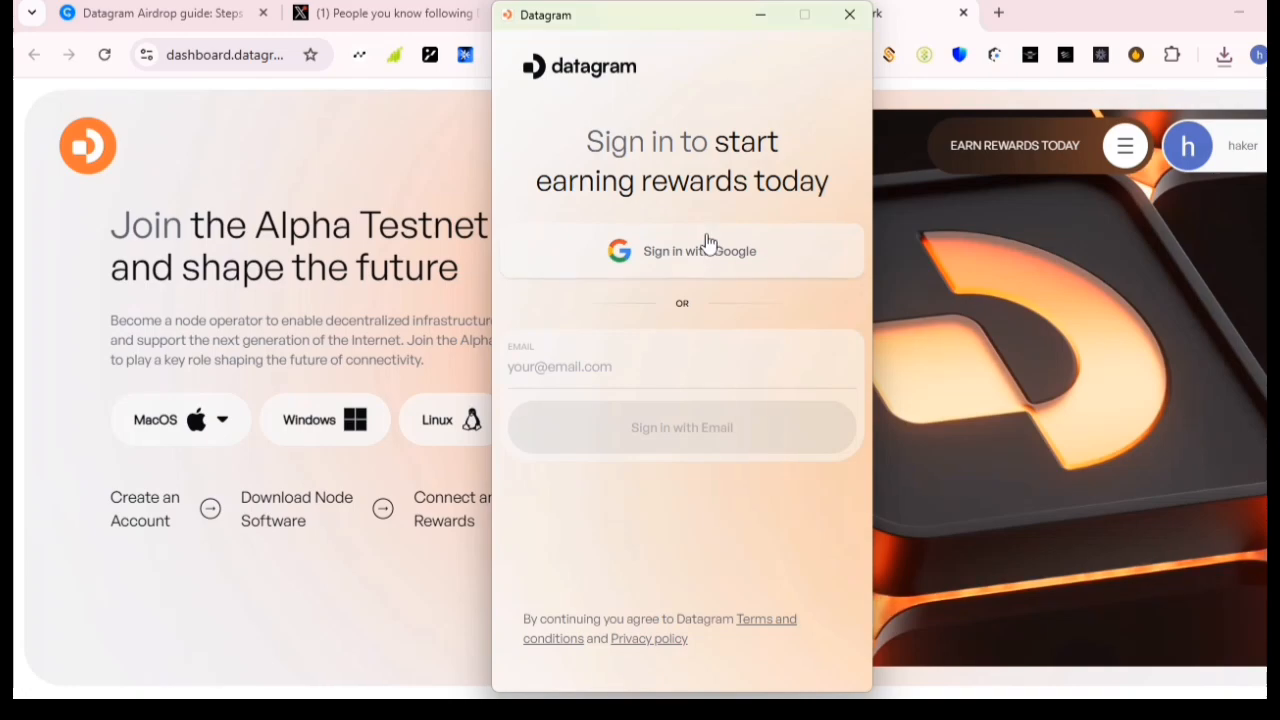
# - Sign in to the Datagram node app with the existing Google account and check its connection status
pyautogui.click(631, 258)
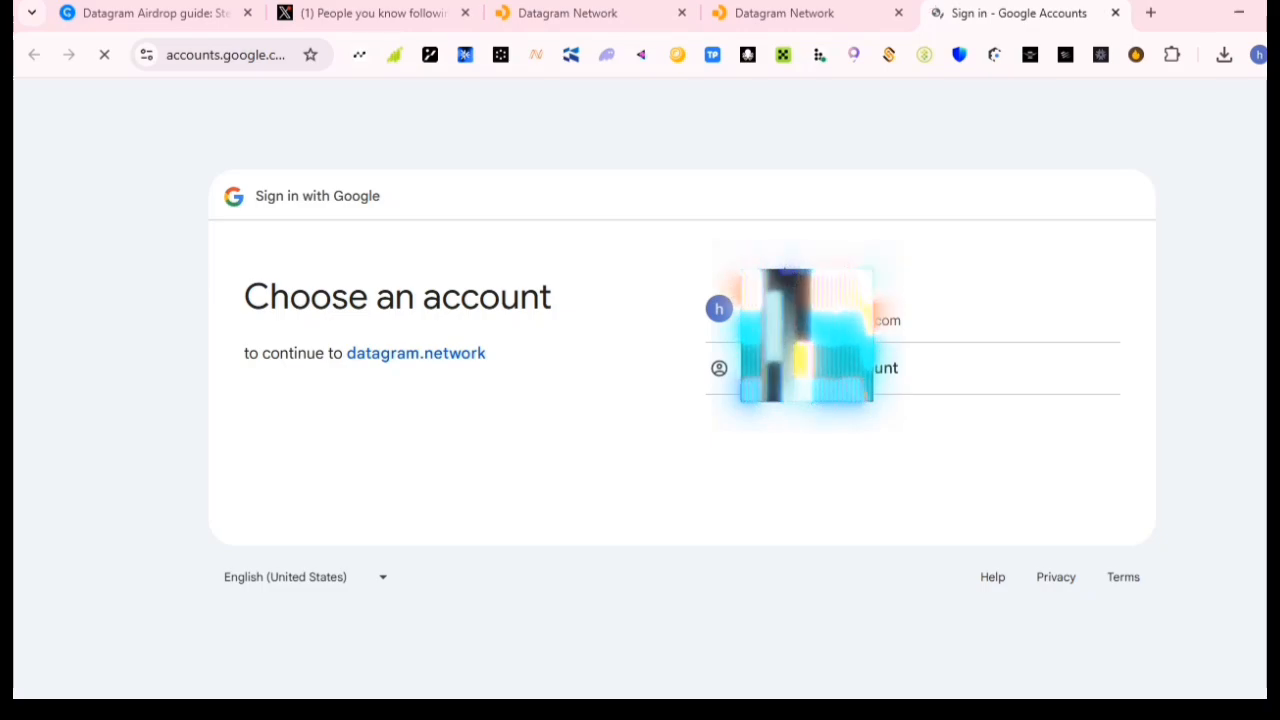
pyautogui.click(800, 309)
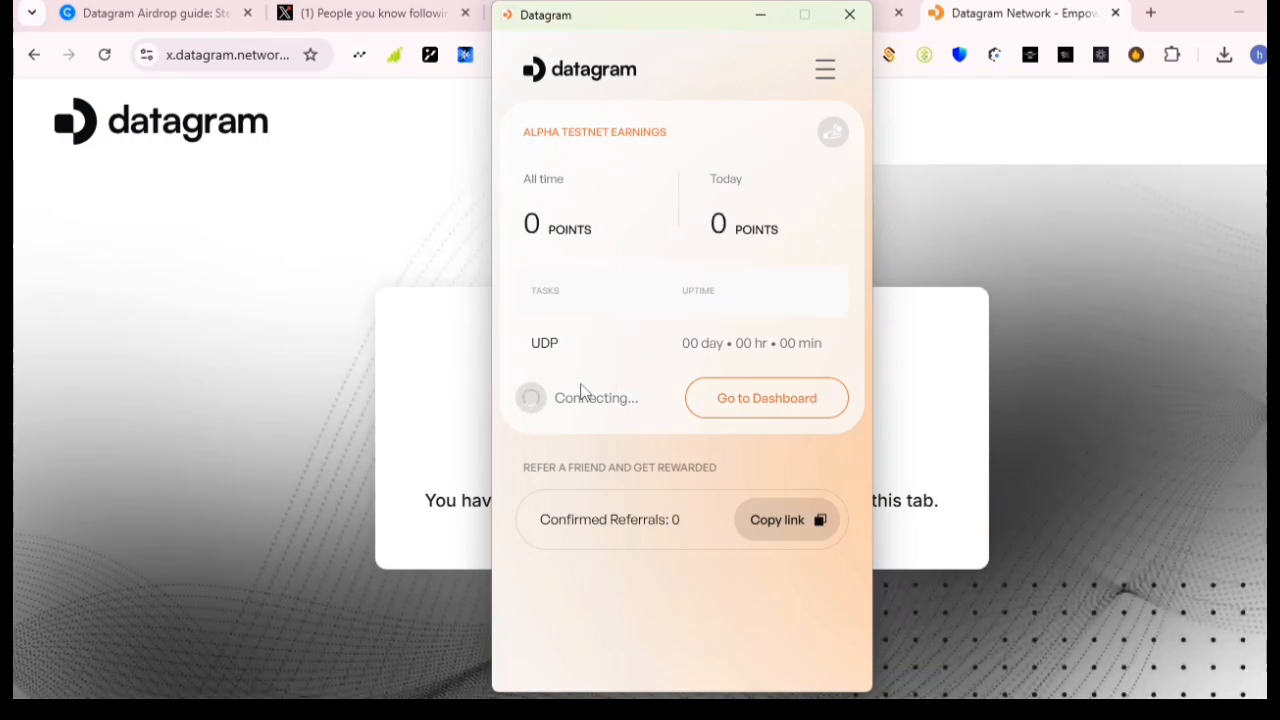
pyautogui.moveTo(568, 400); pyautogui.dragTo(640, 428)
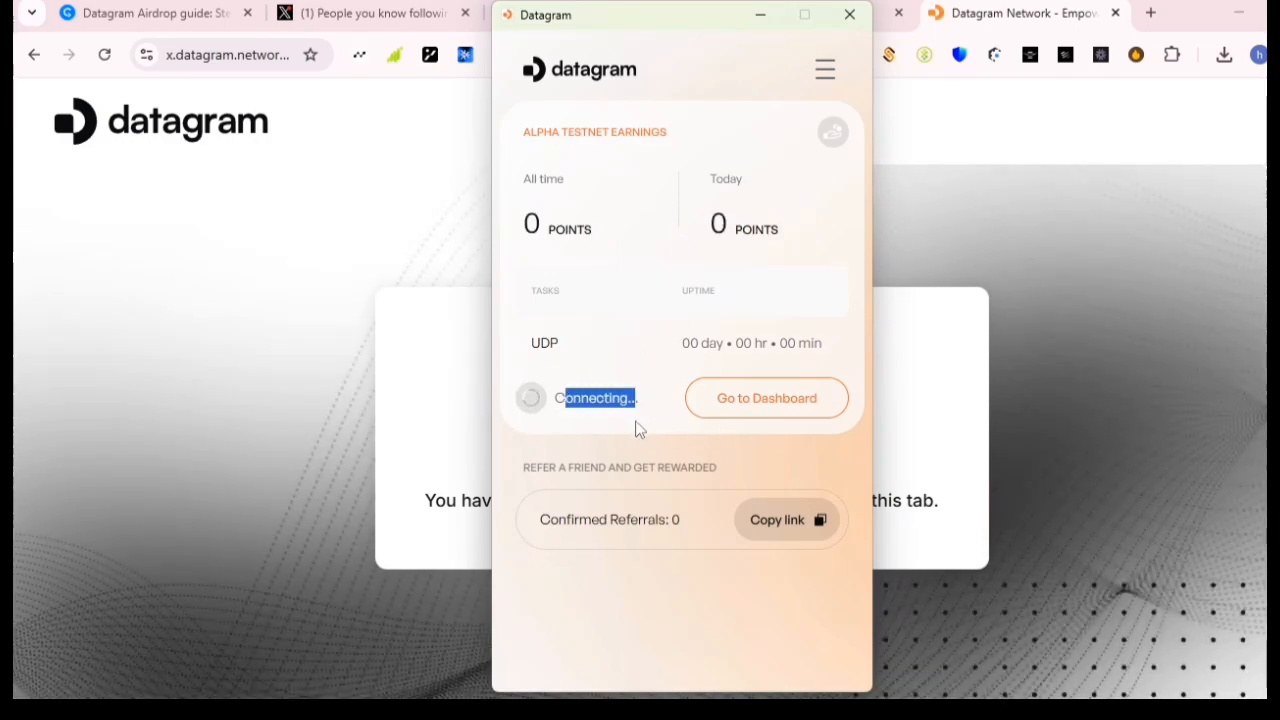
pyautogui.click(778, 416)
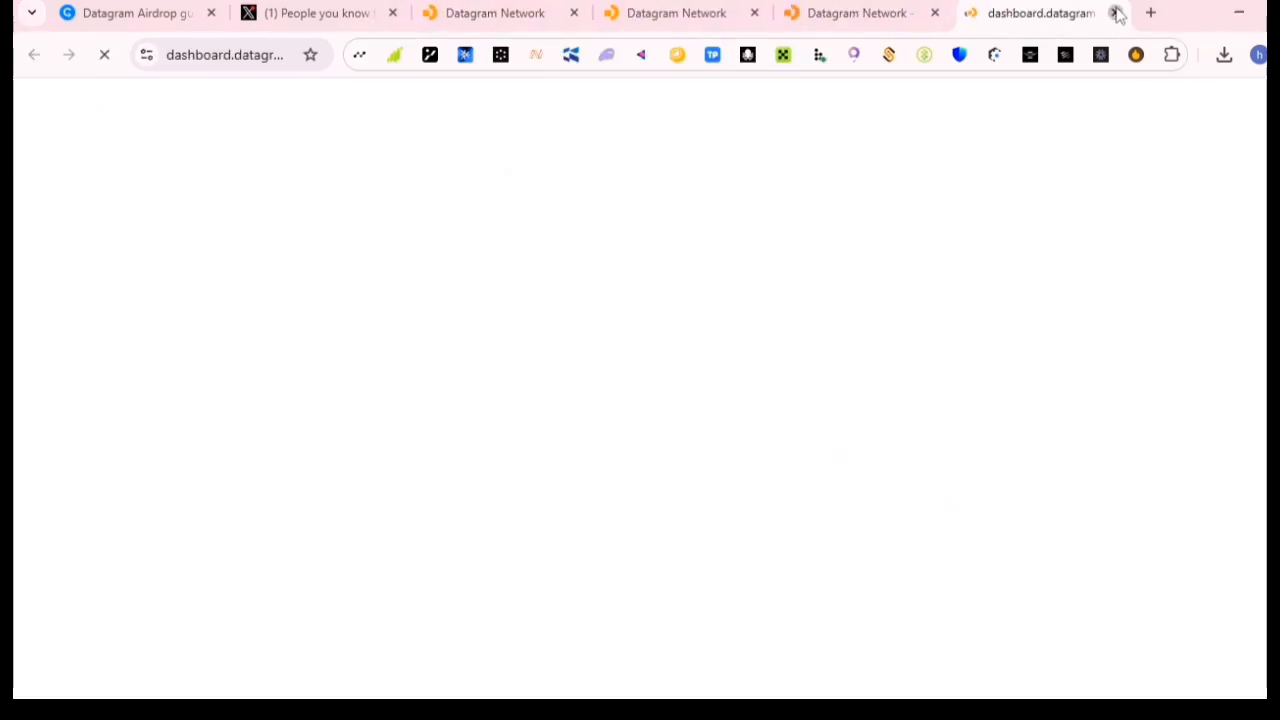
pyautogui.click(1117, 13)
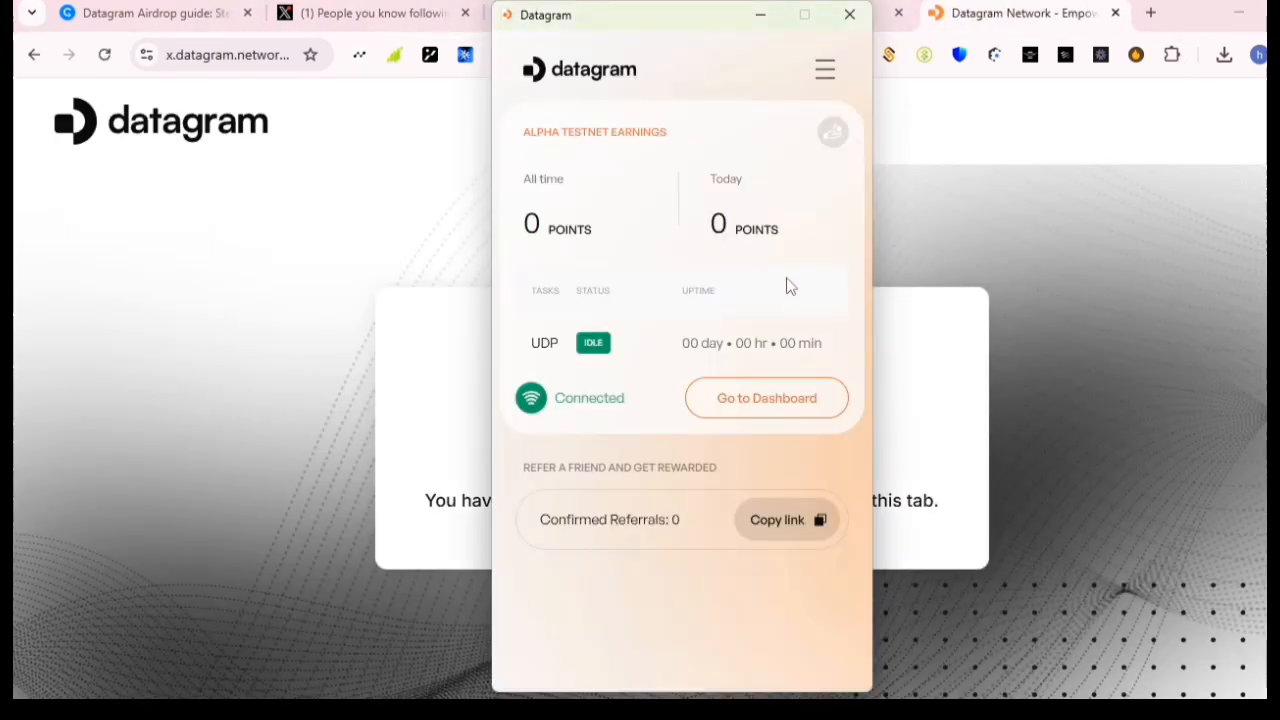
# - Enable auto start and auto update in the Datagram node app's settings
pyautogui.click(825, 72)
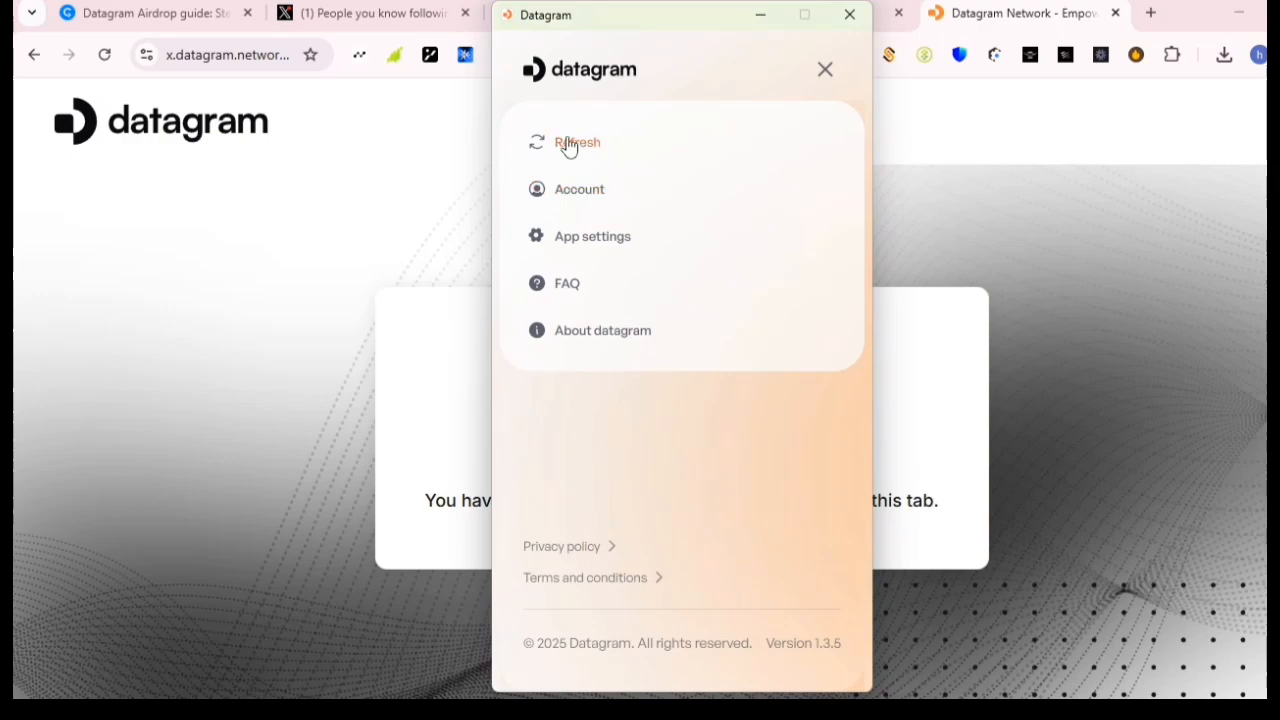
pyautogui.click(571, 205)
pyautogui.click(824, 70)
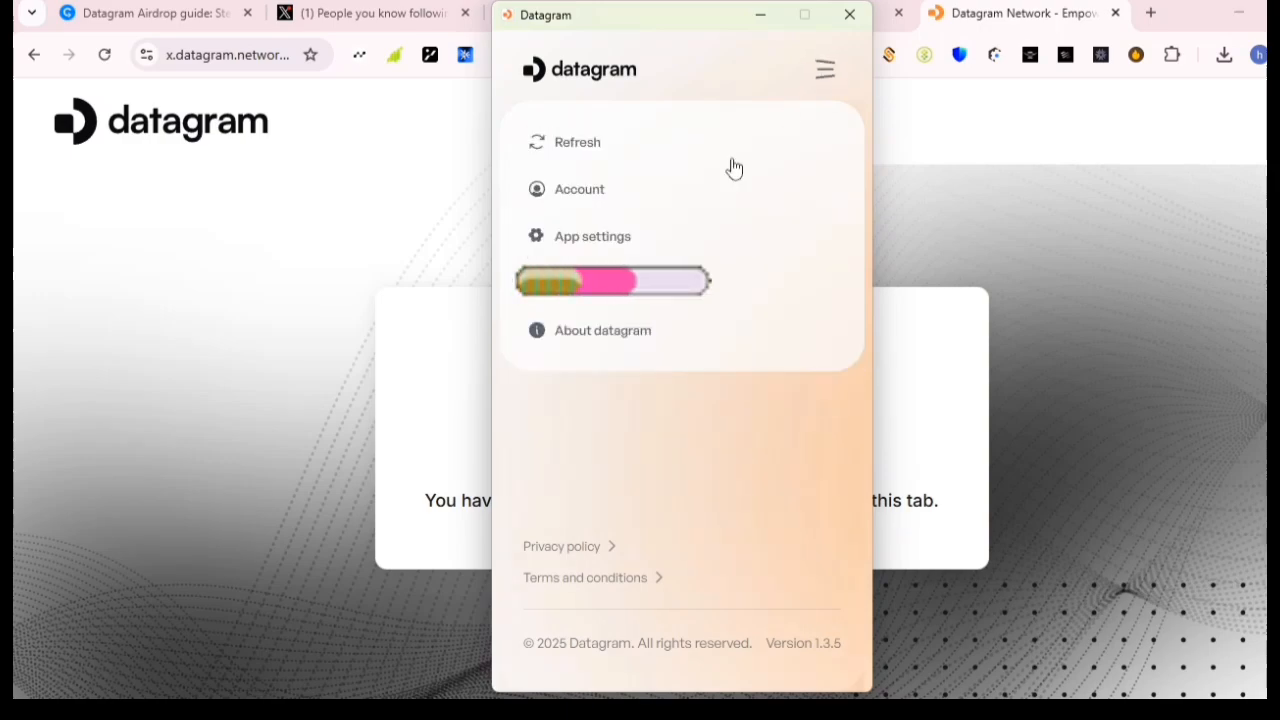
pyautogui.click(617, 236)
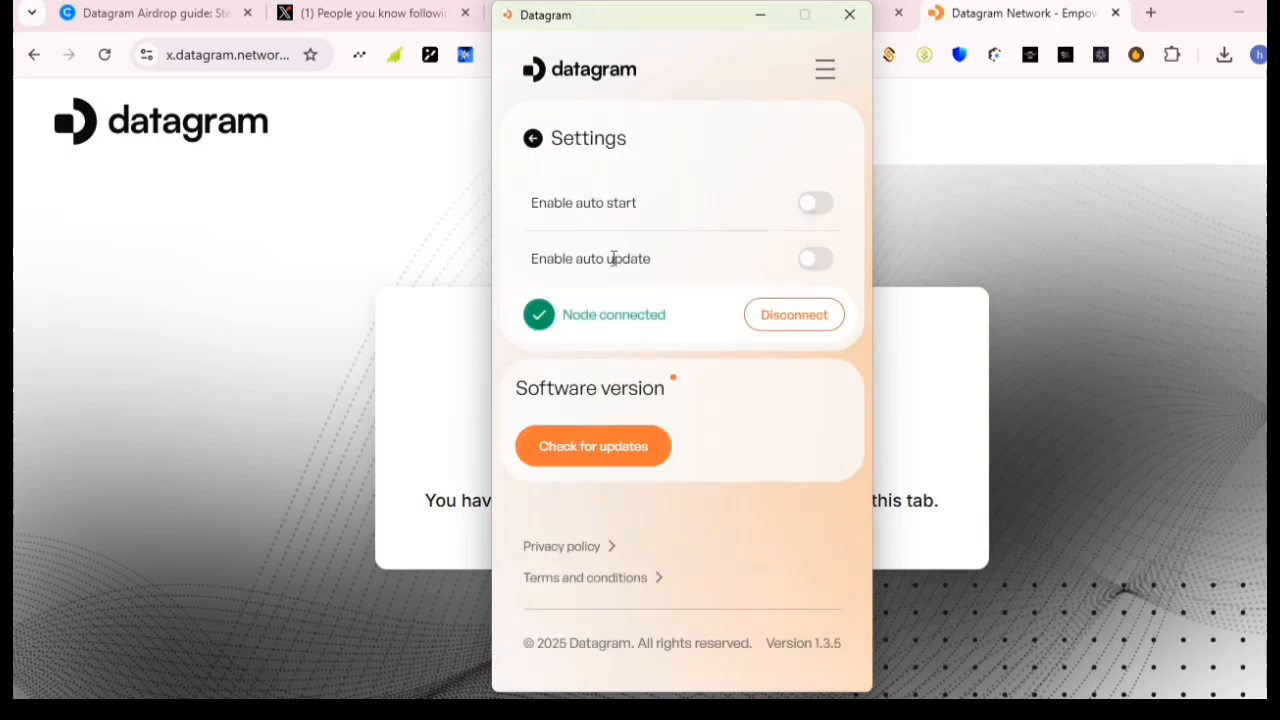
pyautogui.click(807, 203)
pyautogui.moveTo(533, 203); pyautogui.dragTo(634, 212)
pyautogui.moveTo(533, 258); pyautogui.dragTo(680, 266)
pyautogui.click(815, 262)
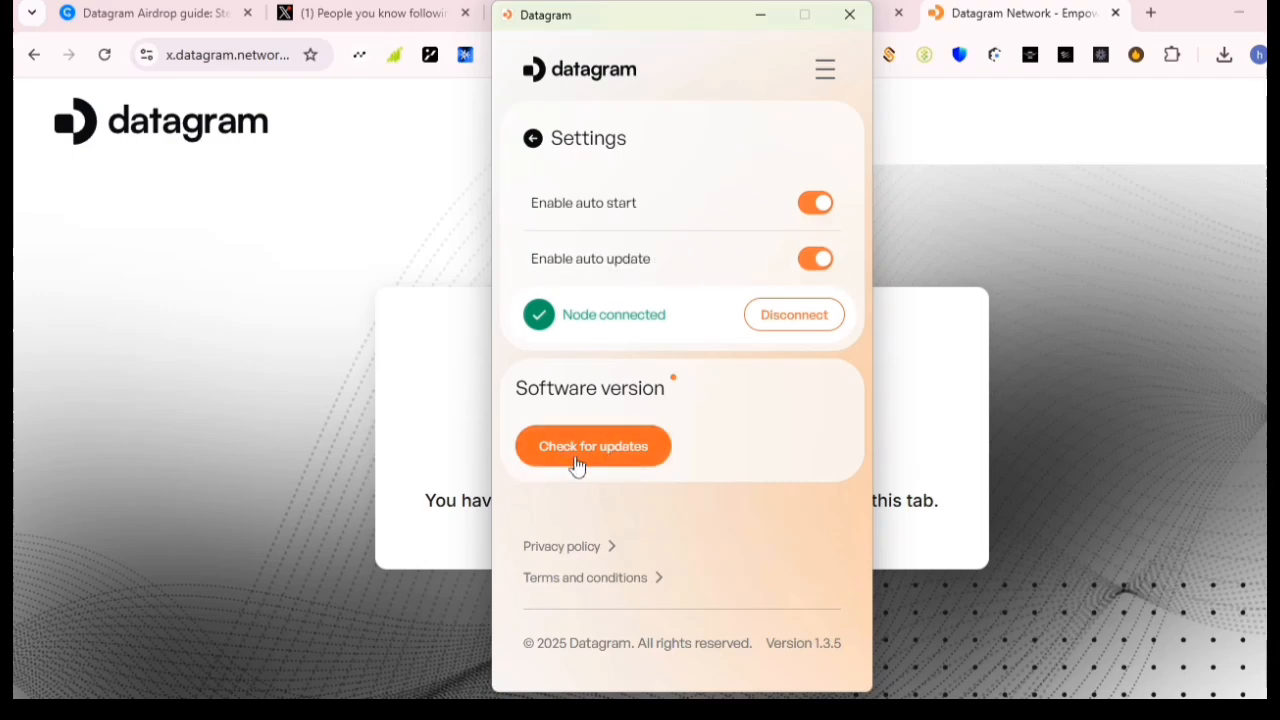
# - Check for software updates and the node's connection status, and return to the app's earnings screen
pyautogui.moveTo(511, 388); pyautogui.dragTo(700, 381)
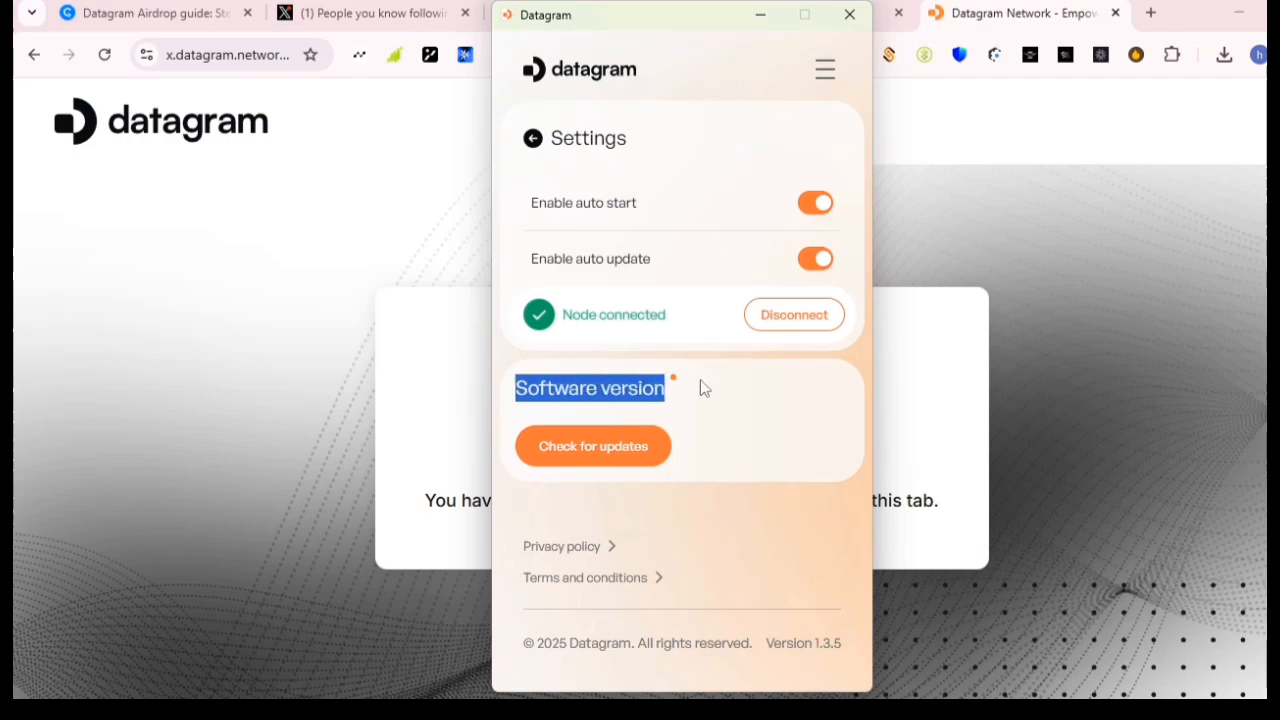
pyautogui.click(582, 458)
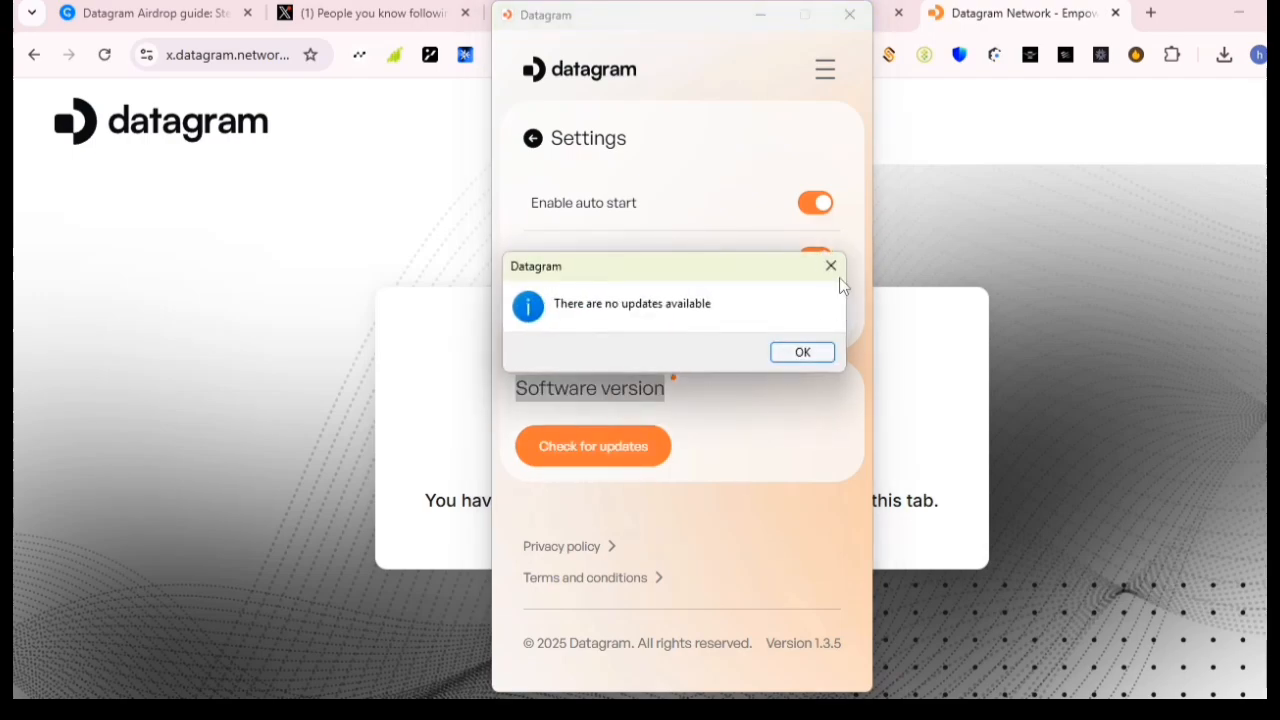
pyautogui.click(831, 266)
pyautogui.moveTo(560, 316); pyautogui.dragTo(680, 316)
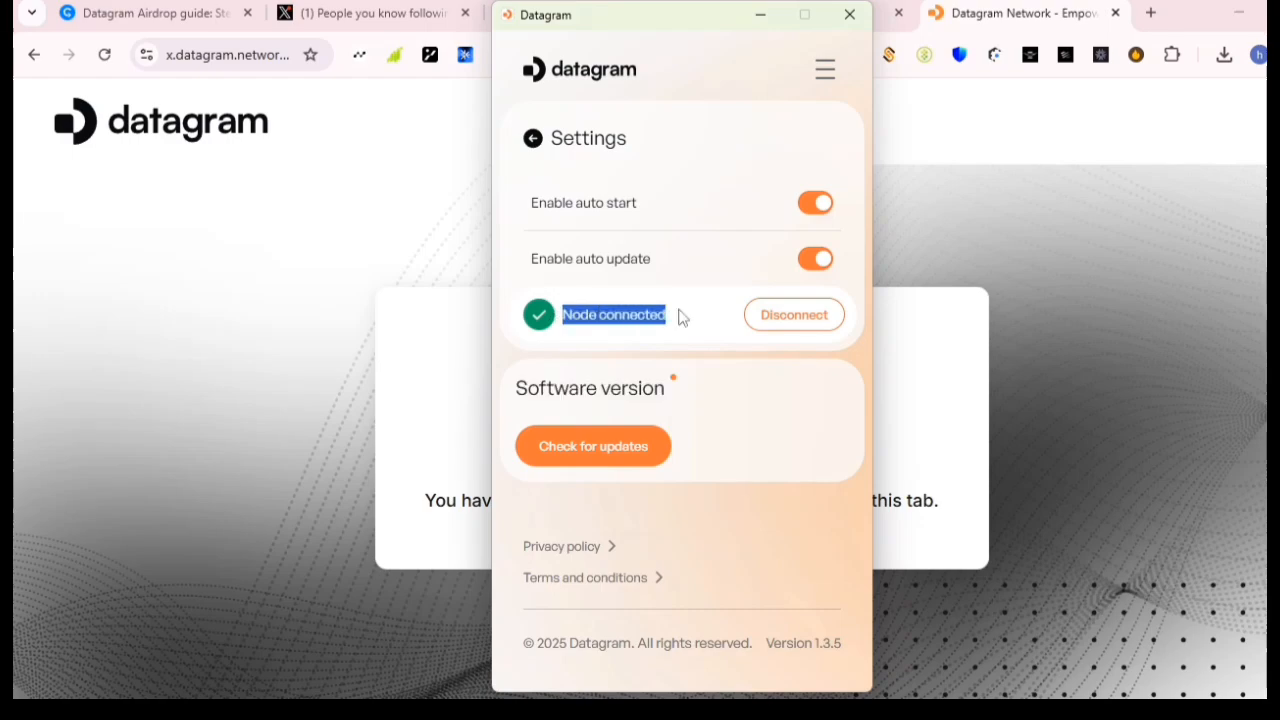
pyautogui.click(533, 138)
pyautogui.click(825, 70)
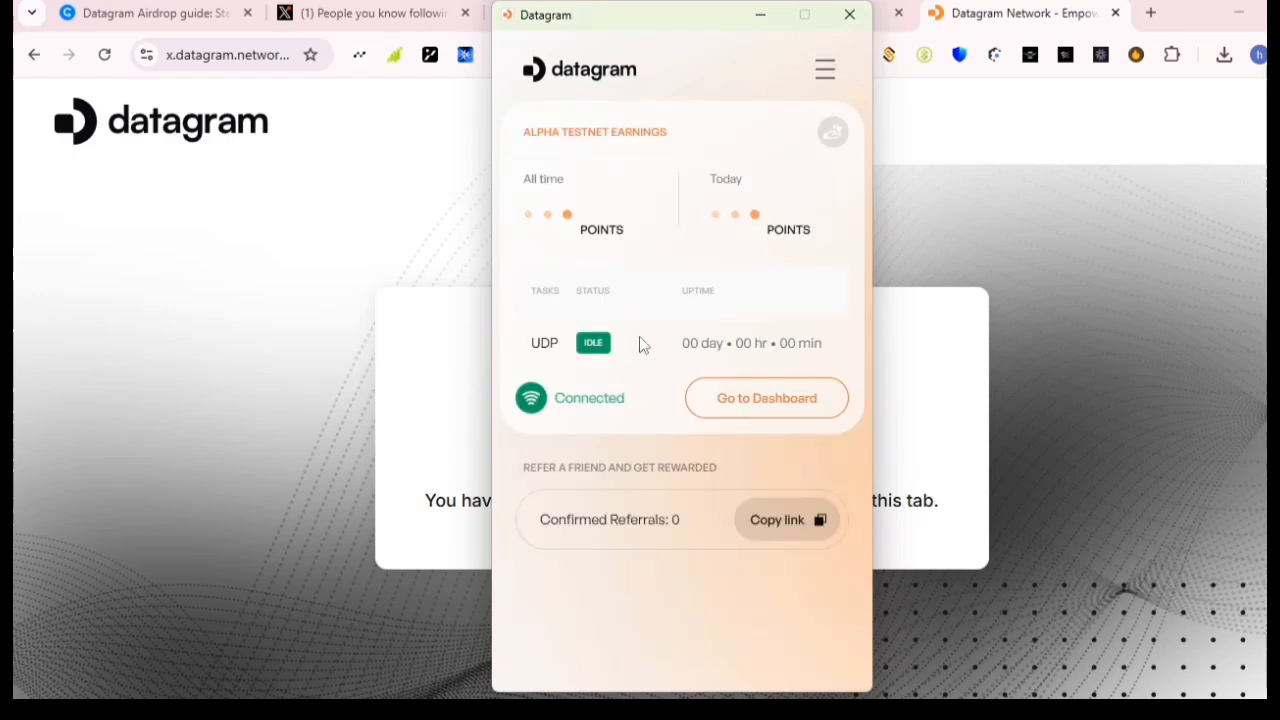
# - Examine the node's connection status and the UDP task's uptime on the earnings screen
pyautogui.moveTo(621, 400); pyautogui.dragTo(556, 398)
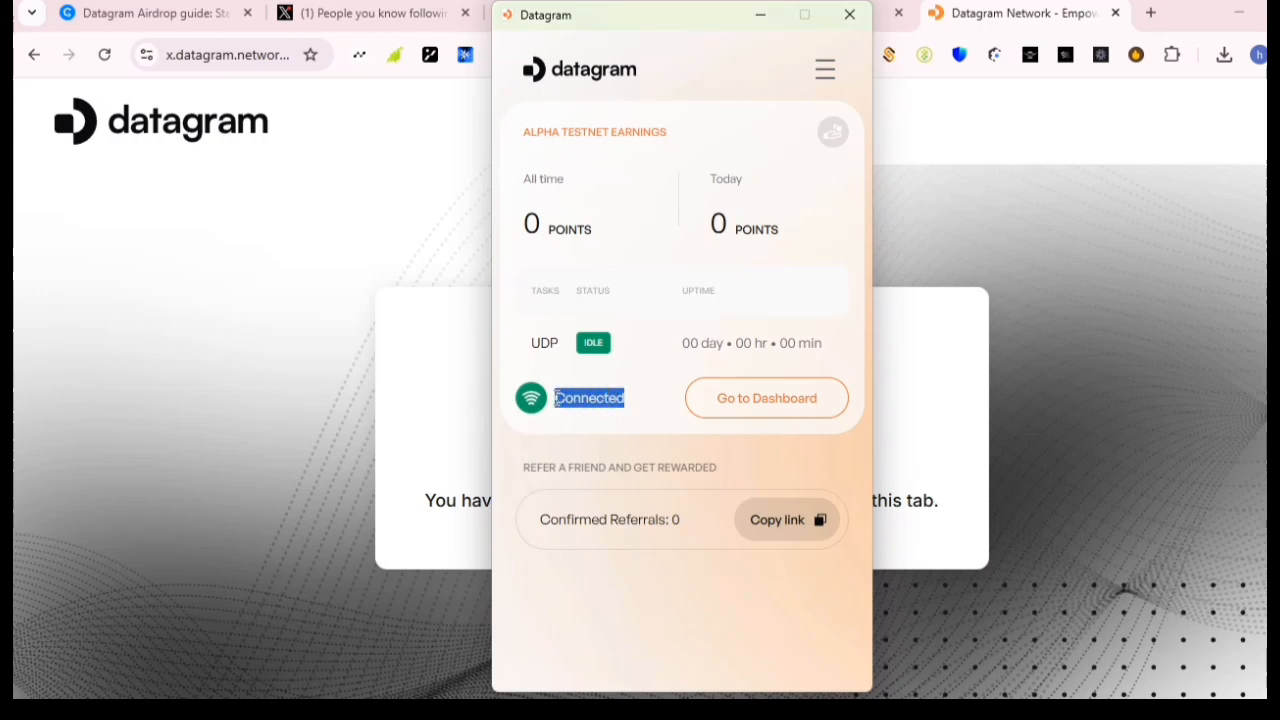
pyautogui.click(628, 393)
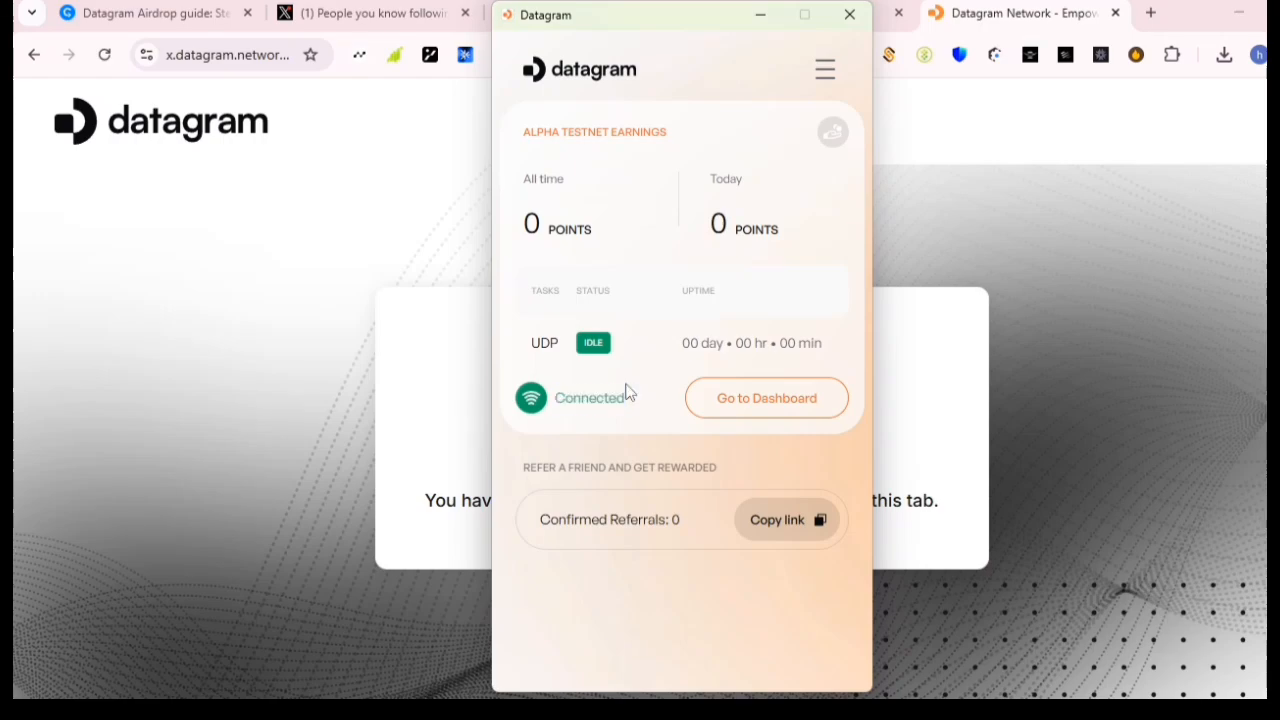
pyautogui.doubleClick(578, 399)
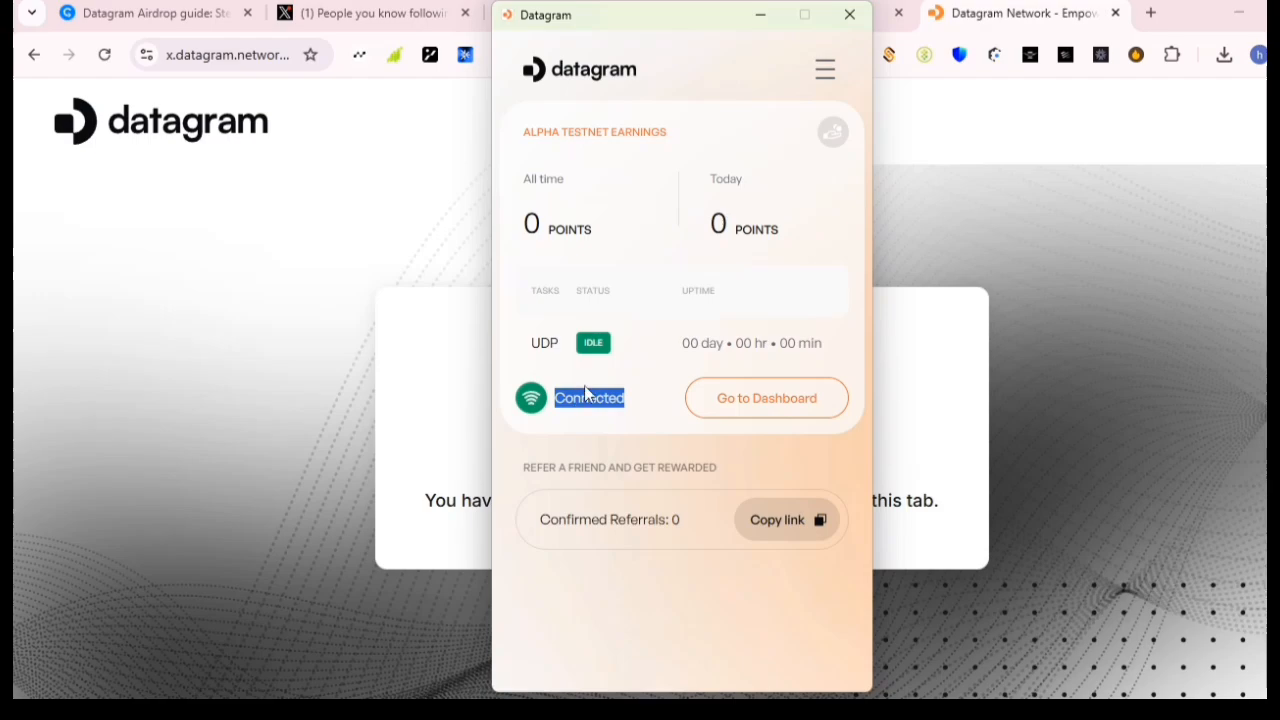
pyautogui.click(617, 390)
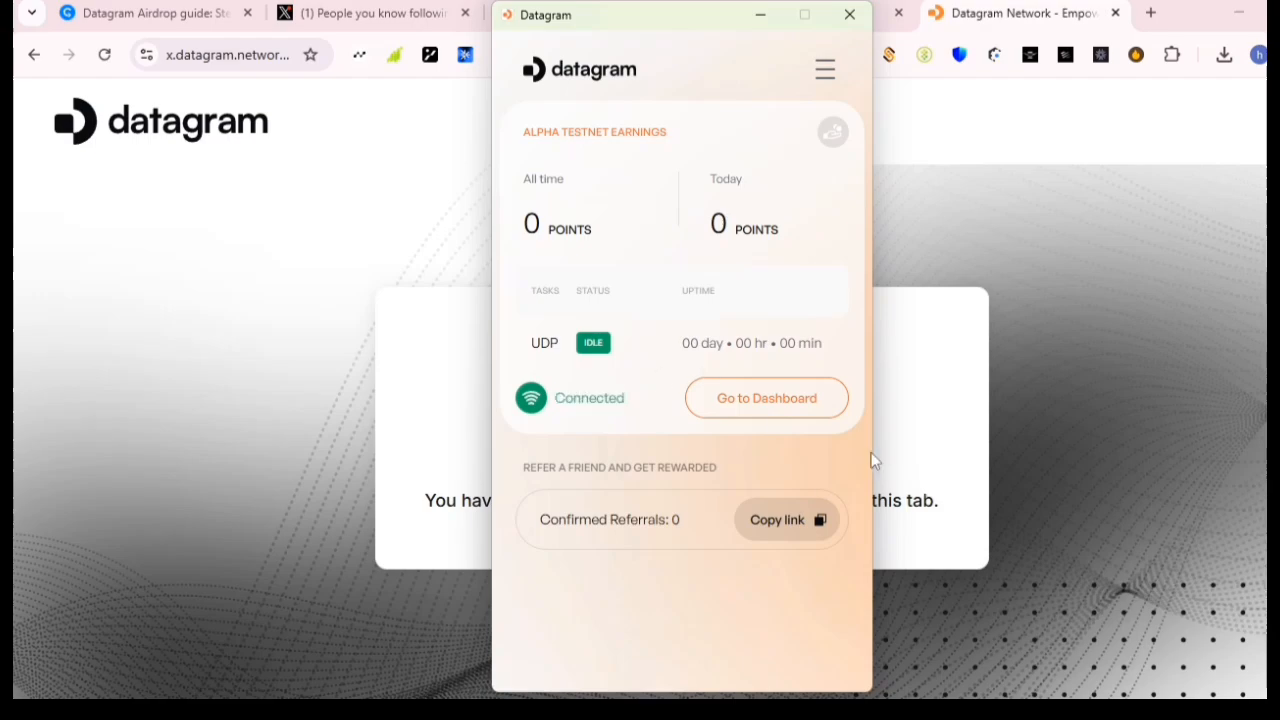
pyautogui.moveTo(682, 345); pyautogui.dragTo(827, 343)
pyautogui.click(695, 348)
pyautogui.doubleClick(690, 343)
pyautogui.click(701, 342)
pyautogui.moveTo(670, 352); pyautogui.dragTo(843, 347)
pyautogui.click(757, 337)
# - Switch to Telegram and view the posts below the Datagram announcement in the Crypto News channel
pyautogui.click(1031, 182)
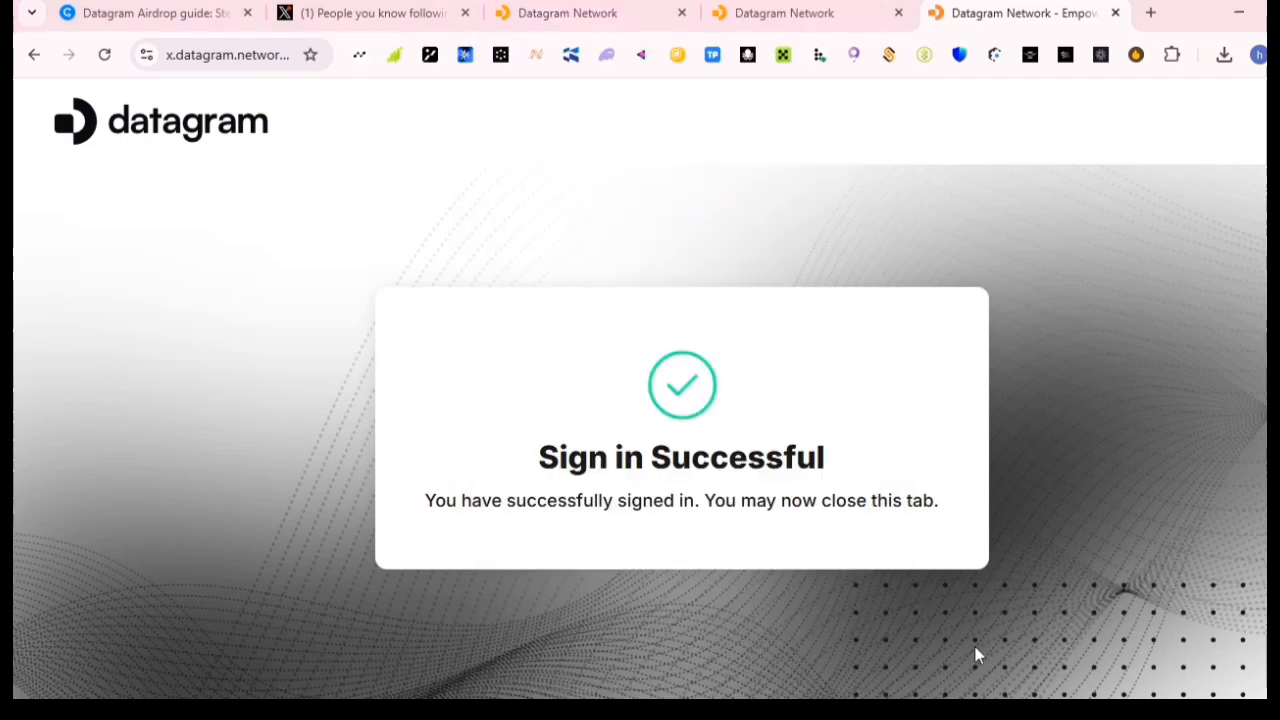
pyautogui.click(920, 625)
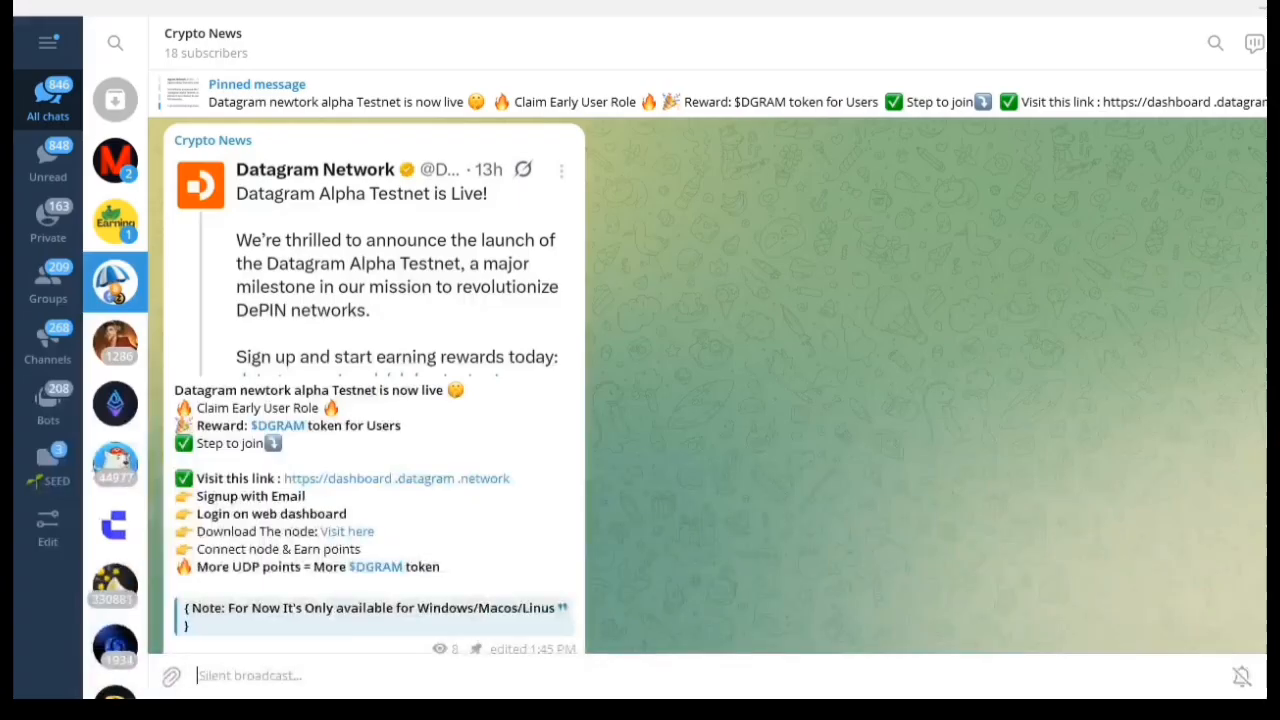
pyautogui.scroll(-20, 315, 408)
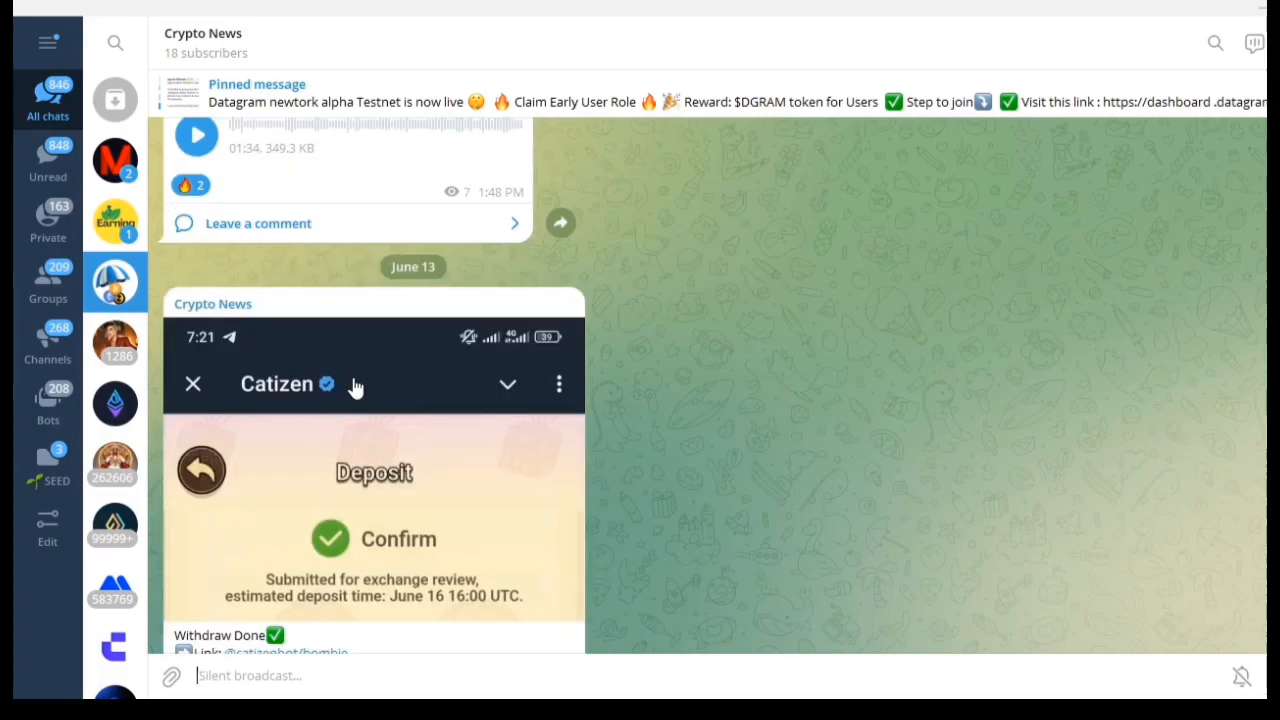
# - Find the Datagram update post with the Discord and form links in the Crypto News channel and open its Discord invite
pyautogui.scroll(-15, 400, 340)
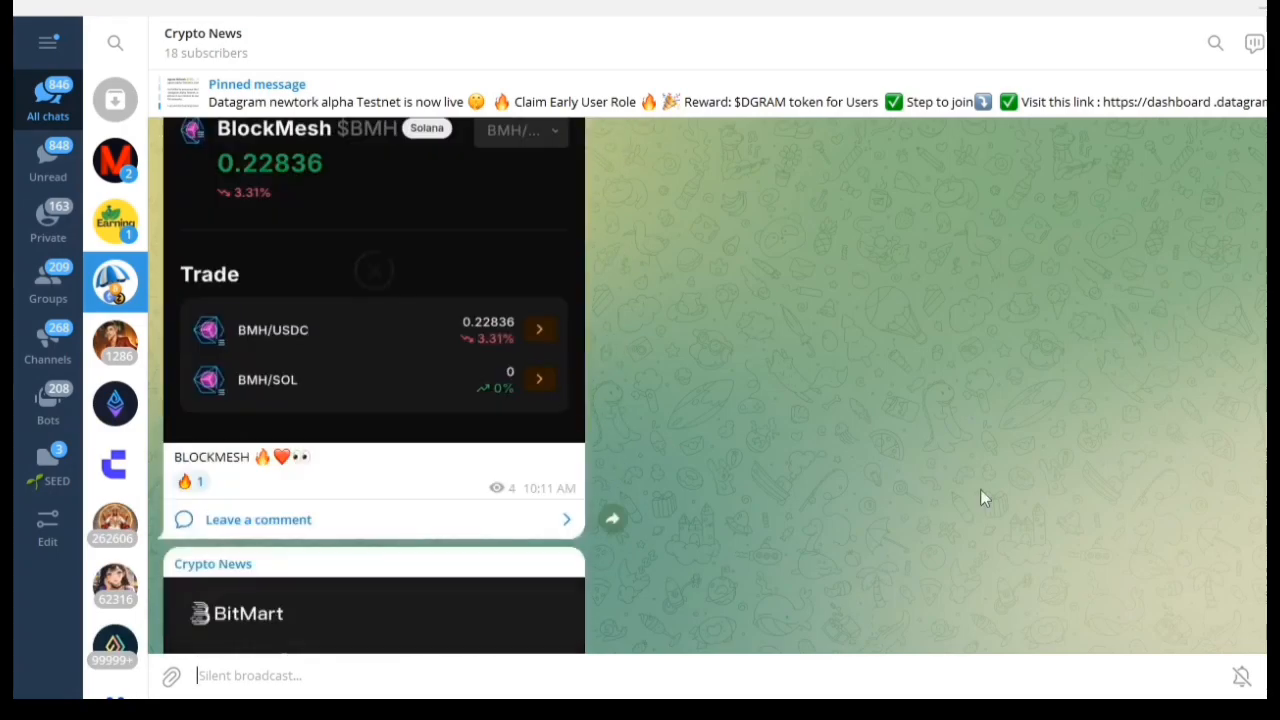
pyautogui.scroll(-10, 370, 385)
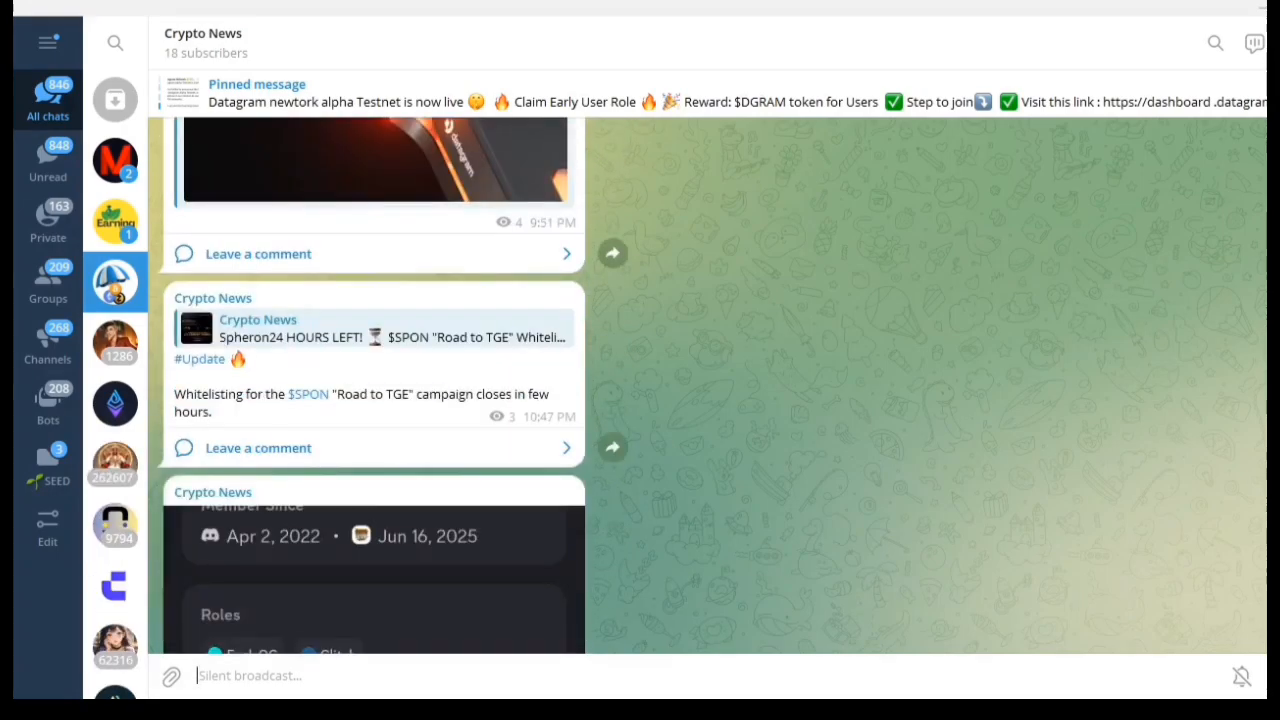
pyautogui.scroll(-15, 549, 523)
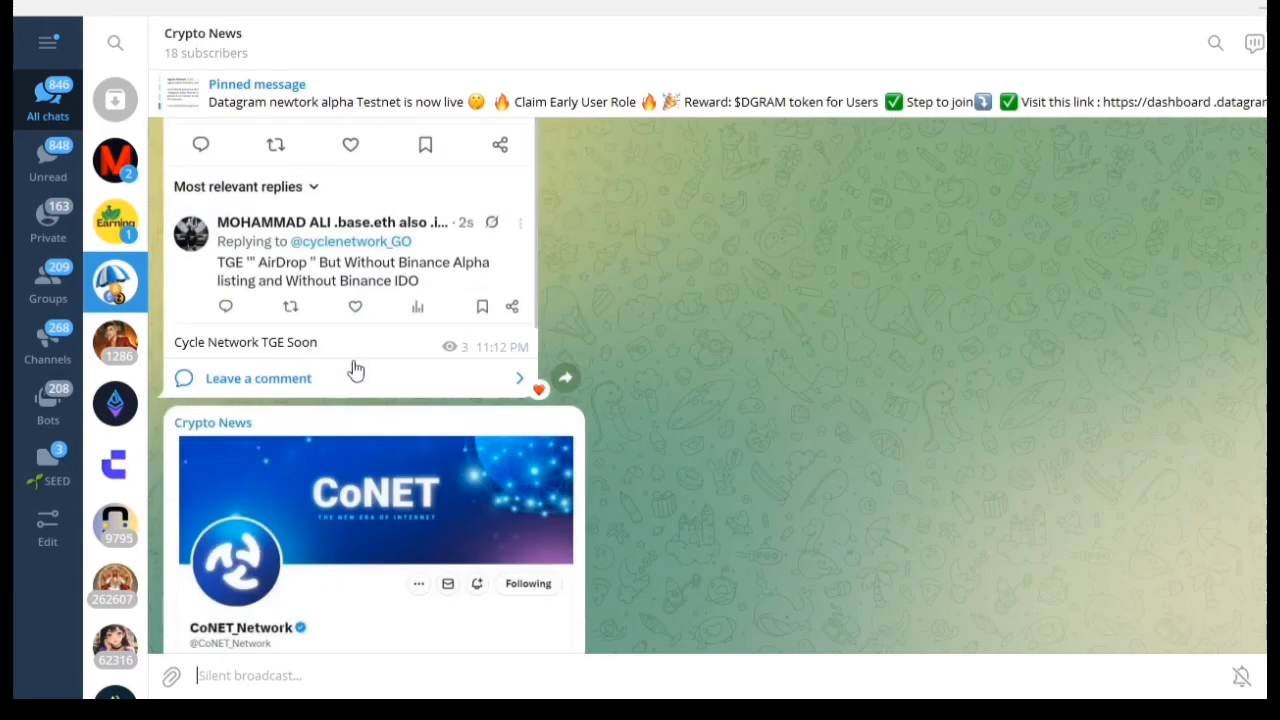
pyautogui.scroll(-5, 355, 370)
pyautogui.scroll(10, 360, 360)
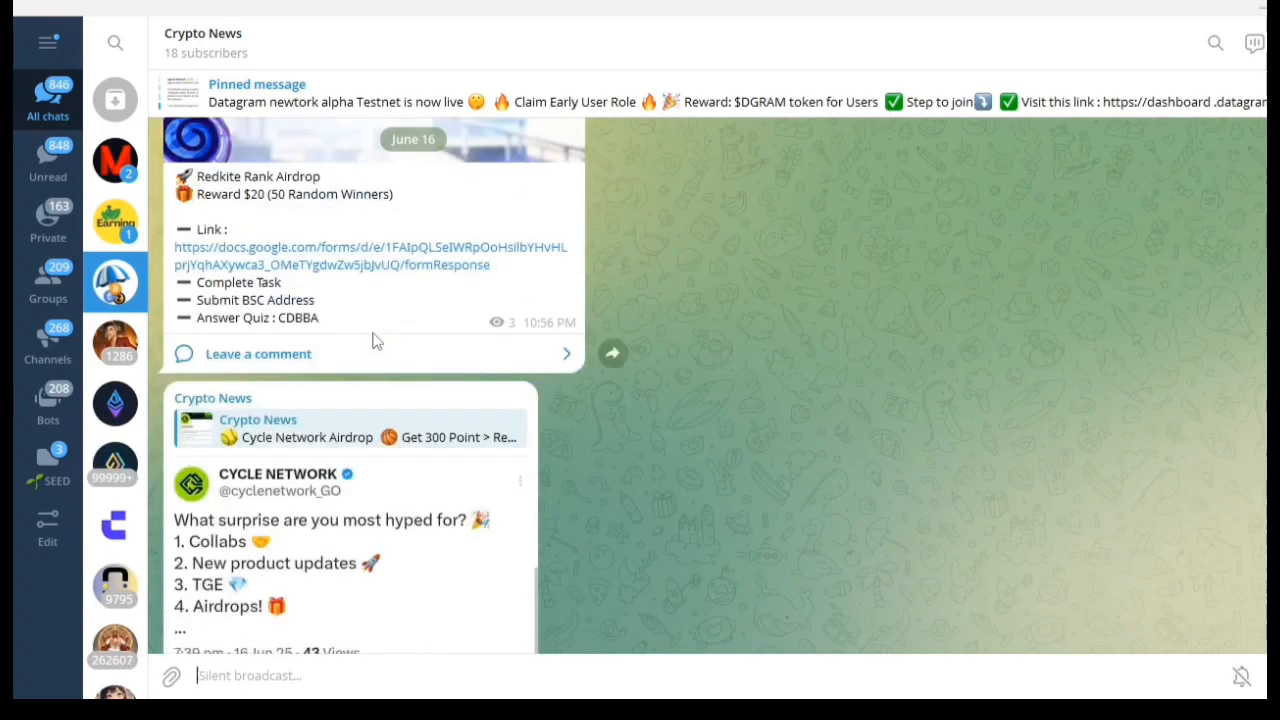
pyautogui.scroll(10, 380, 345)
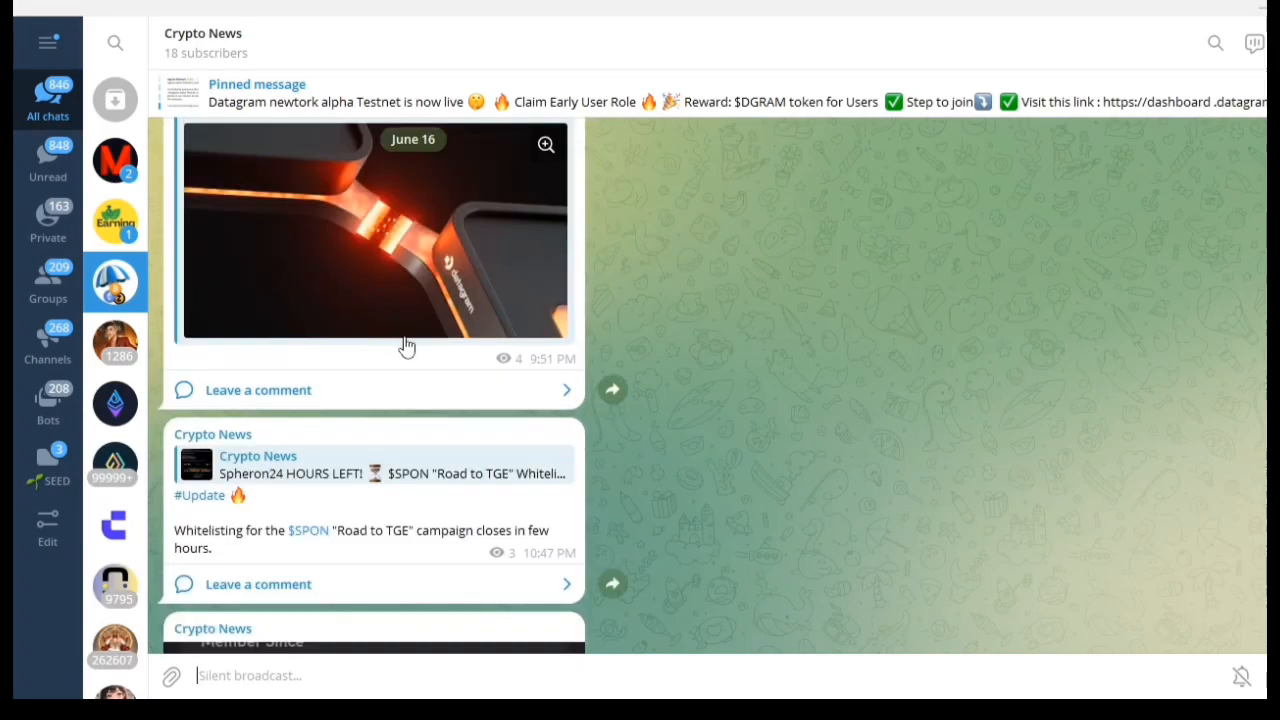
pyautogui.scroll(5, 407, 346)
pyautogui.moveTo(242, 466); pyautogui.dragTo(466, 486)
pyautogui.click(501, 486)
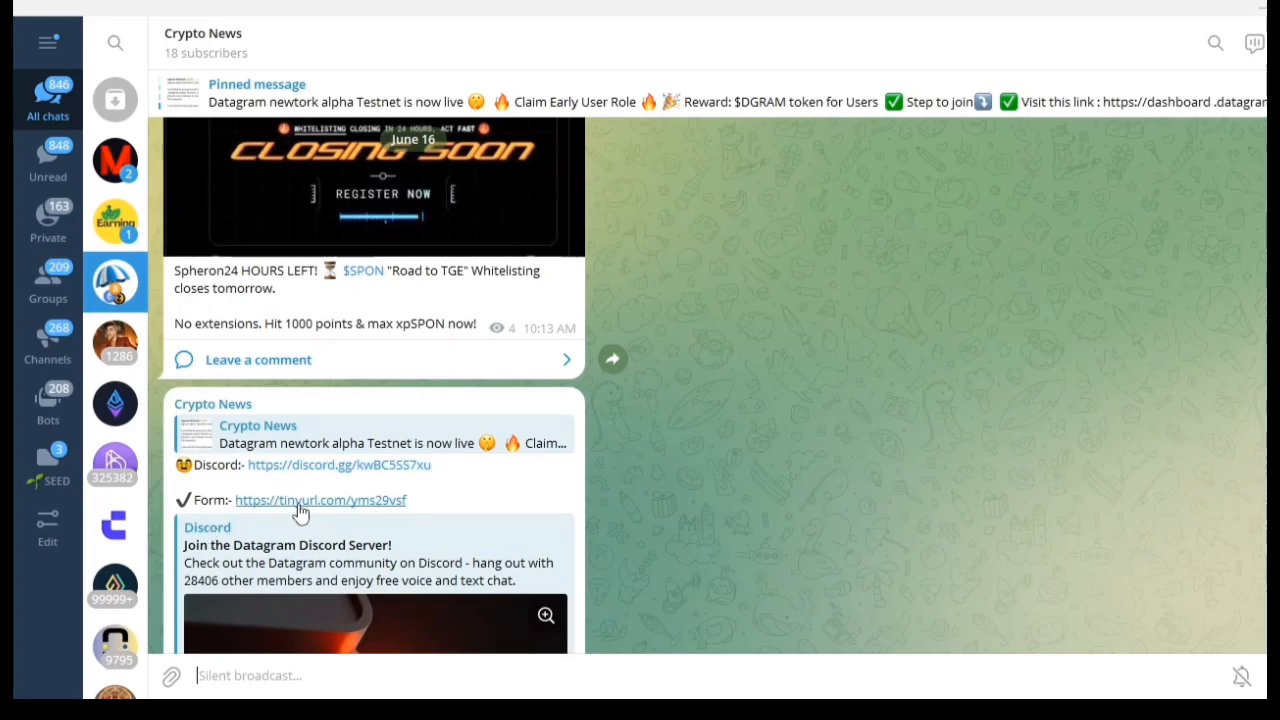
pyautogui.click(314, 465)
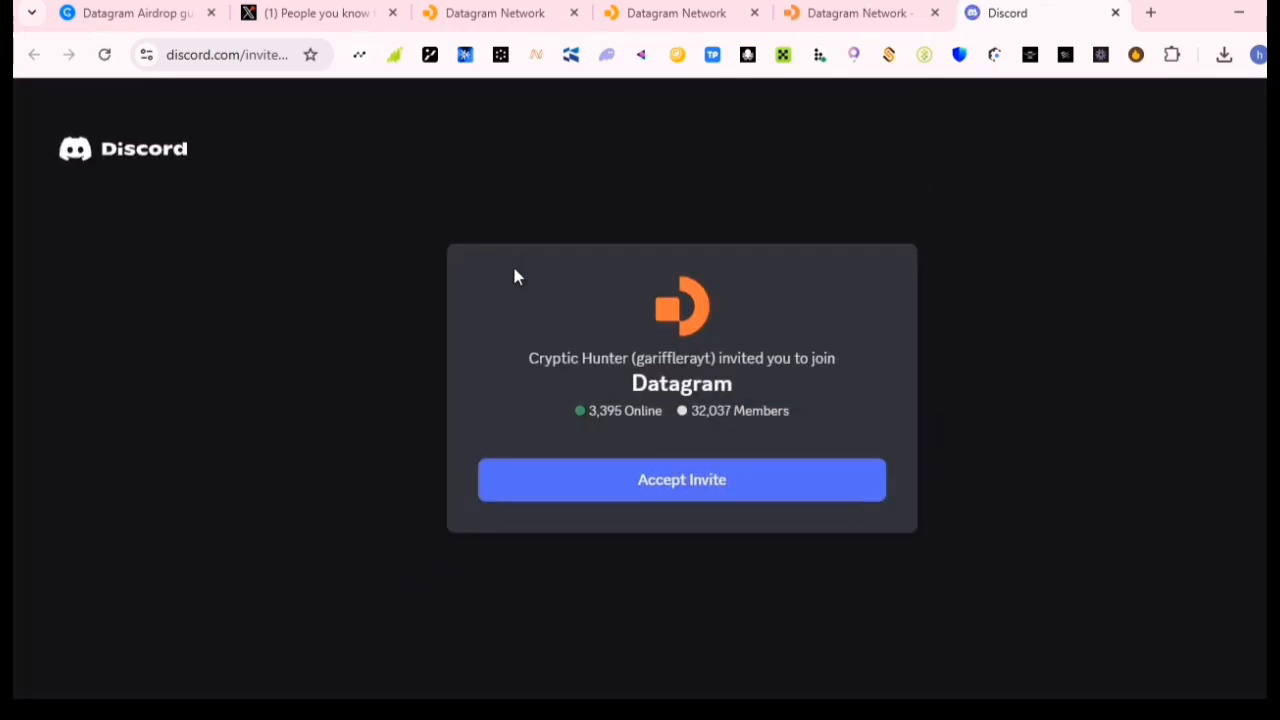
# - Accept the invitation to the Datagram server in the Discord app
pyautogui.click(705, 482)
pyautogui.click(710, 447)
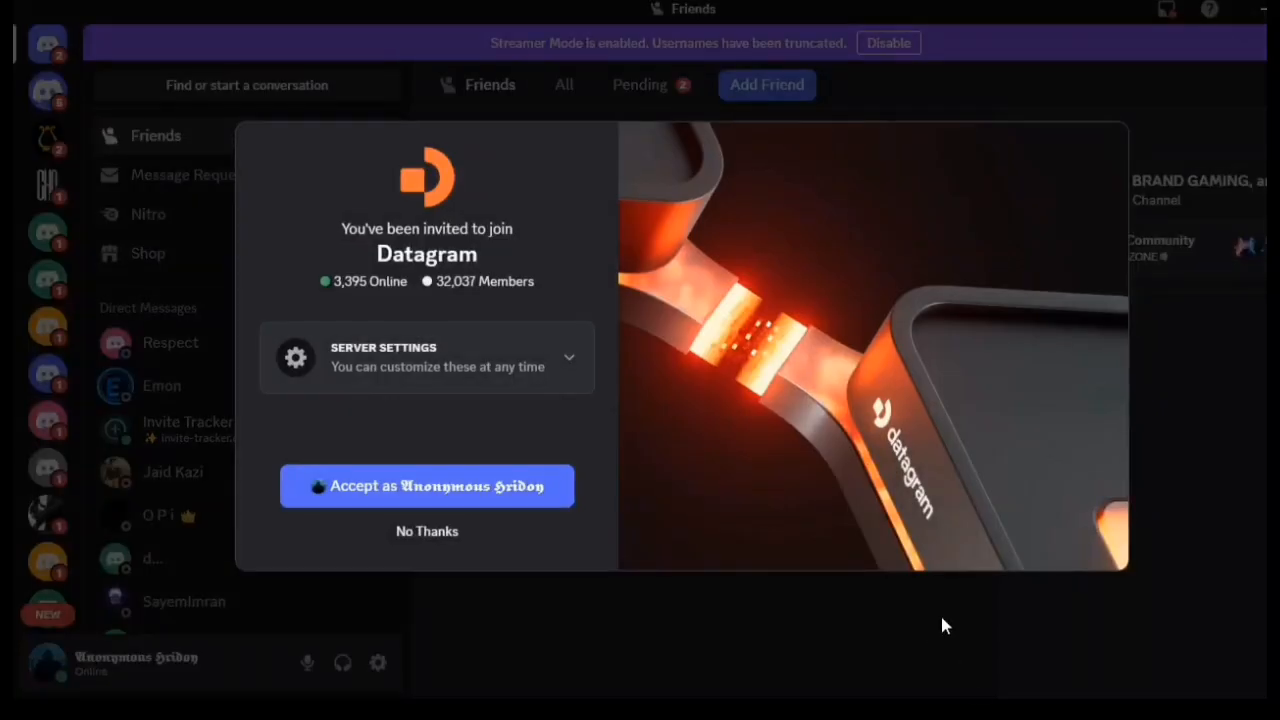
pyautogui.click(491, 494)
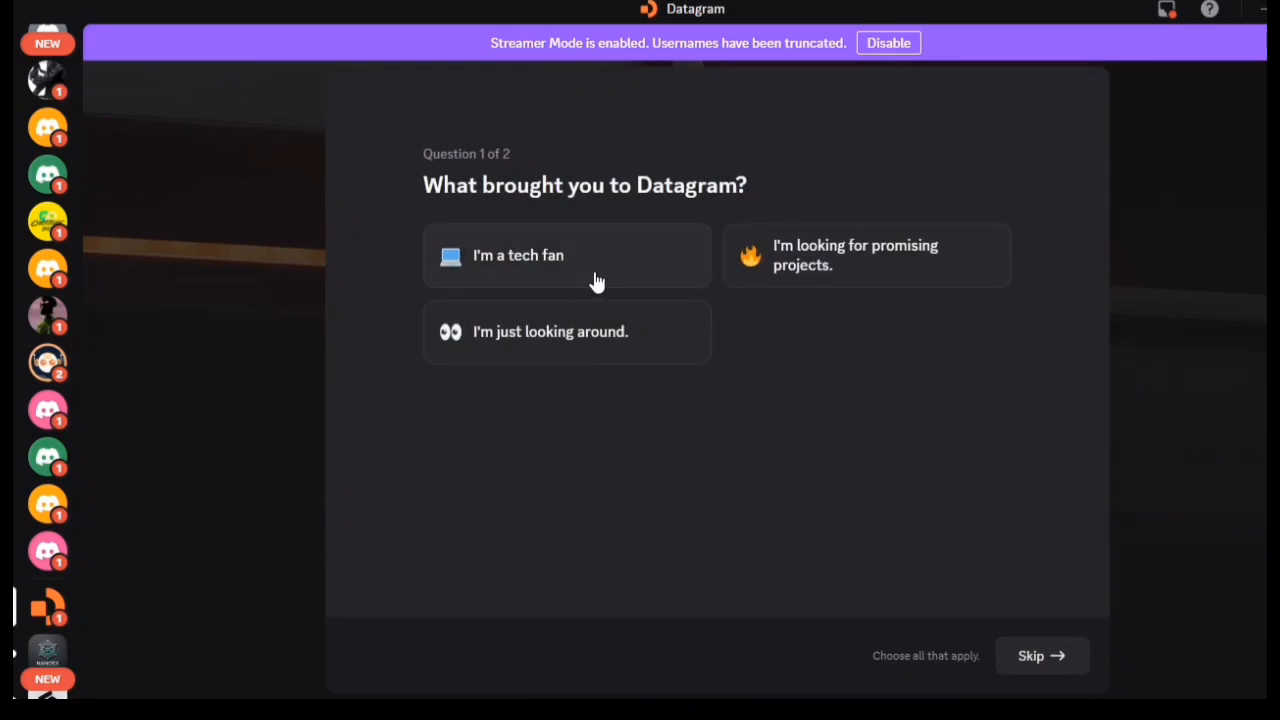
# - Answer what brought you to Datagram with tech fan, looking for promising projects and just looking around, and continue
pyautogui.click(594, 280)
pyautogui.click(866, 258)
pyautogui.click(603, 354)
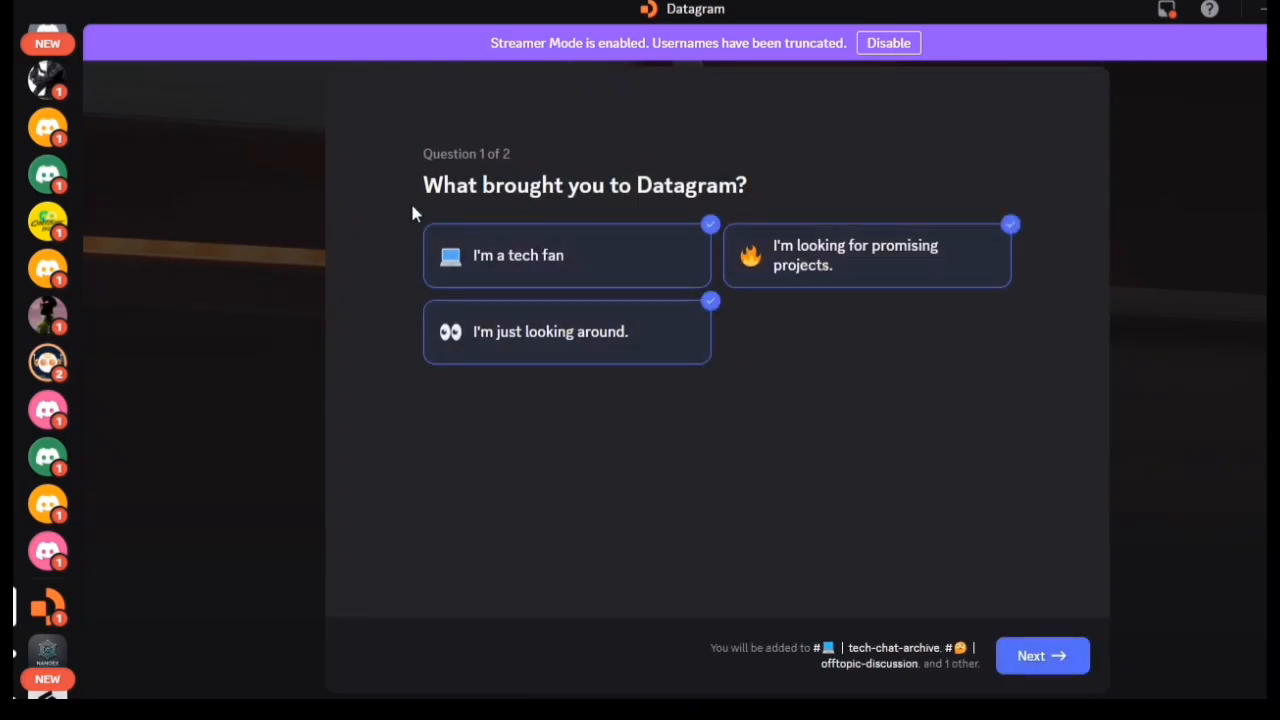
pyautogui.click(1043, 656)
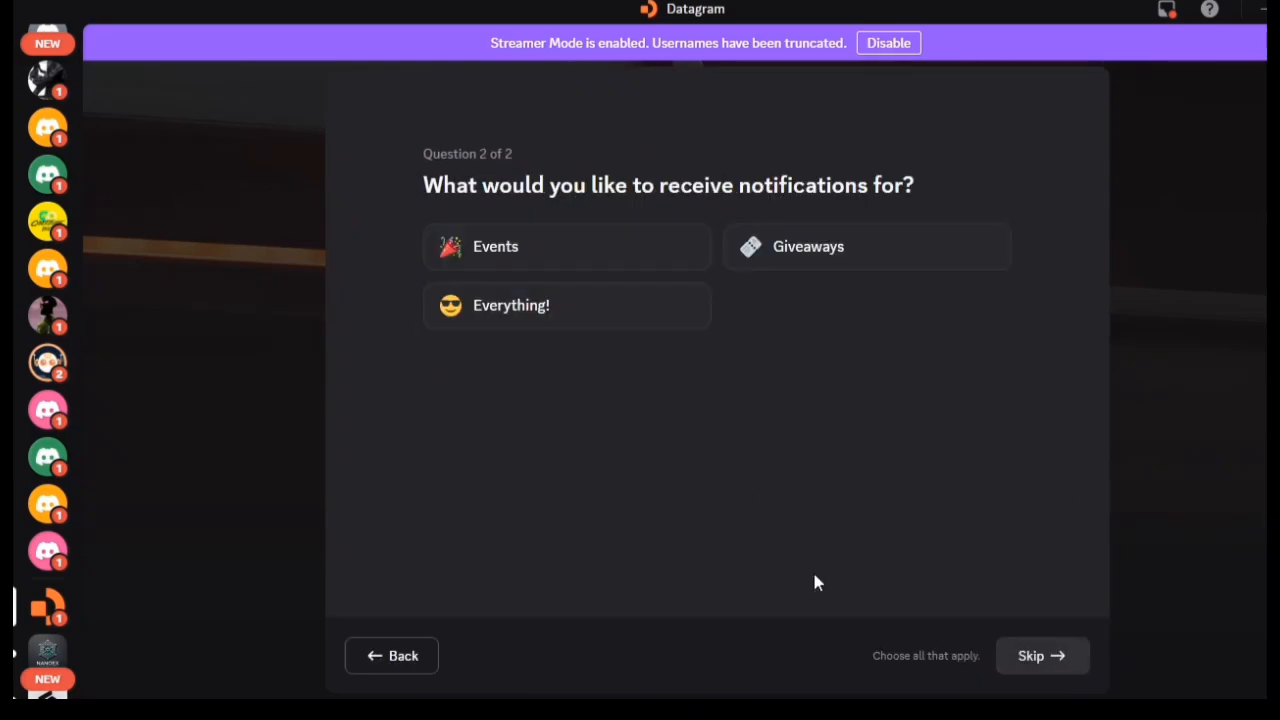
# - Choose notifications for Events, Giveaways and Everything!, and agree to the server rules to finish onboarding
pyautogui.click(594, 251)
pyautogui.click(783, 260)
pyautogui.click(566, 318)
pyautogui.click(1020, 665)
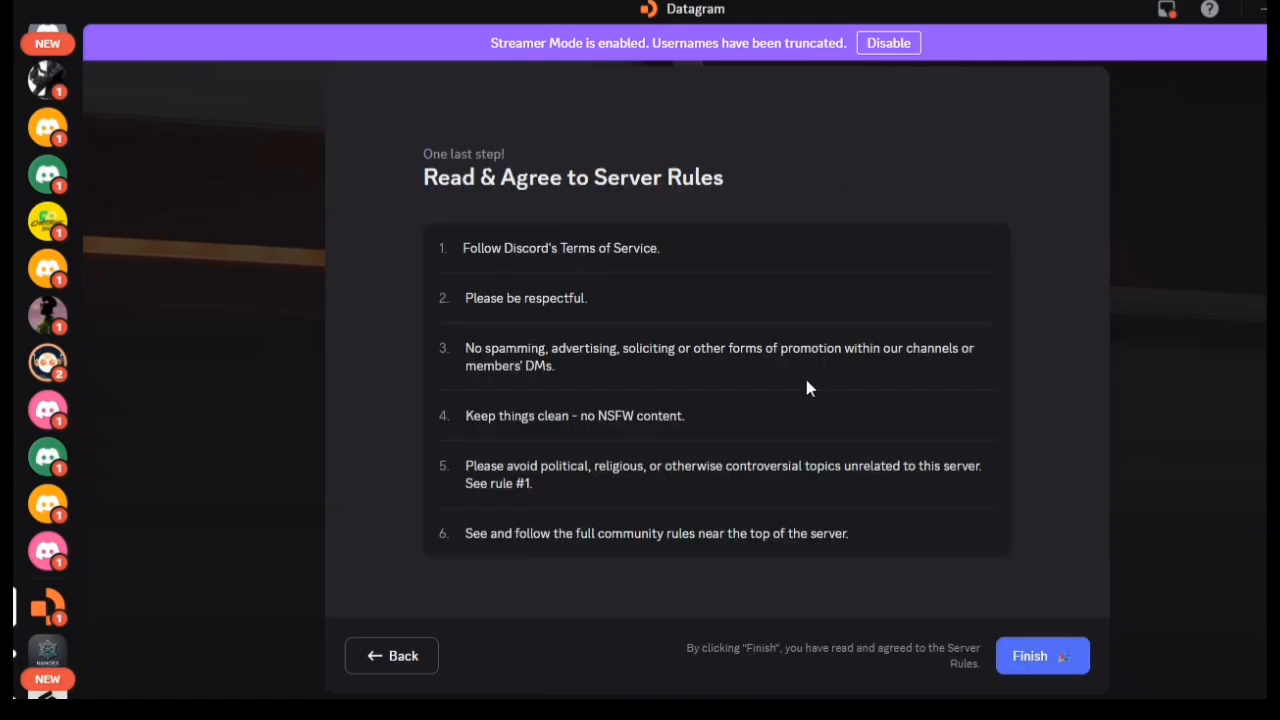
pyautogui.click(1032, 665)
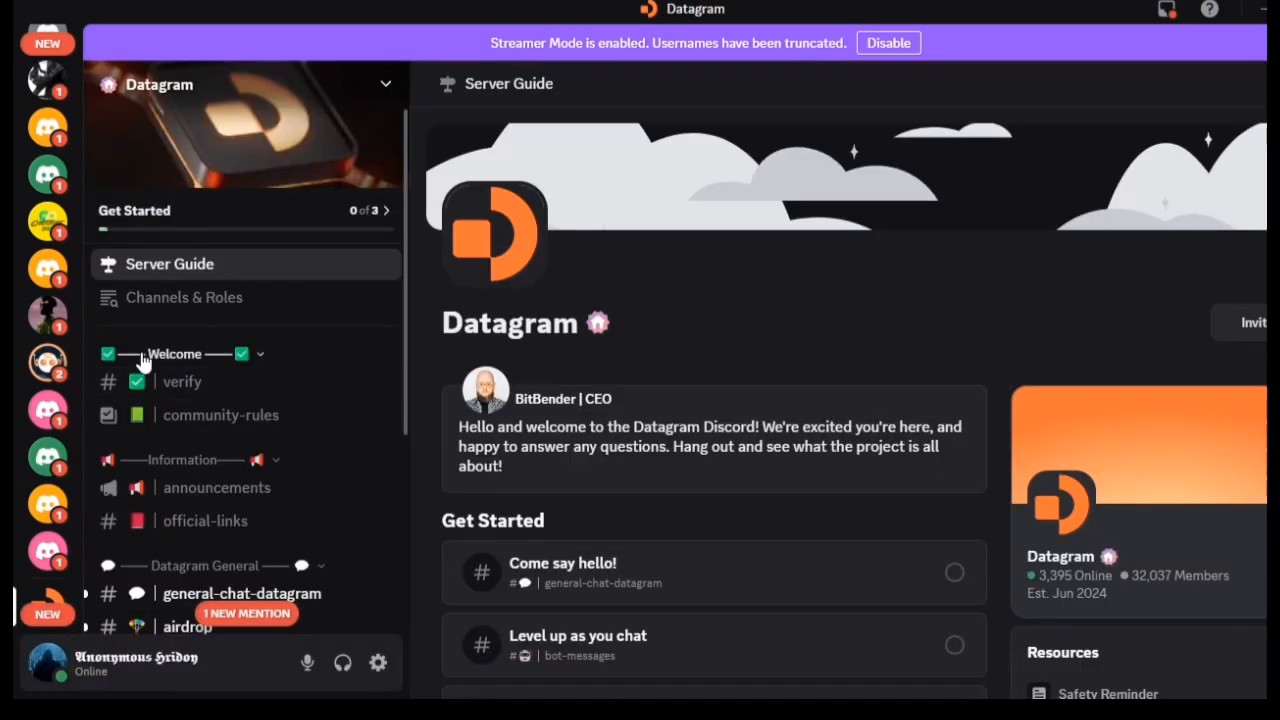
# - Complete the Wick verification in the server's verify channel by submitting the captcha code as the answer
pyautogui.click(170, 380)
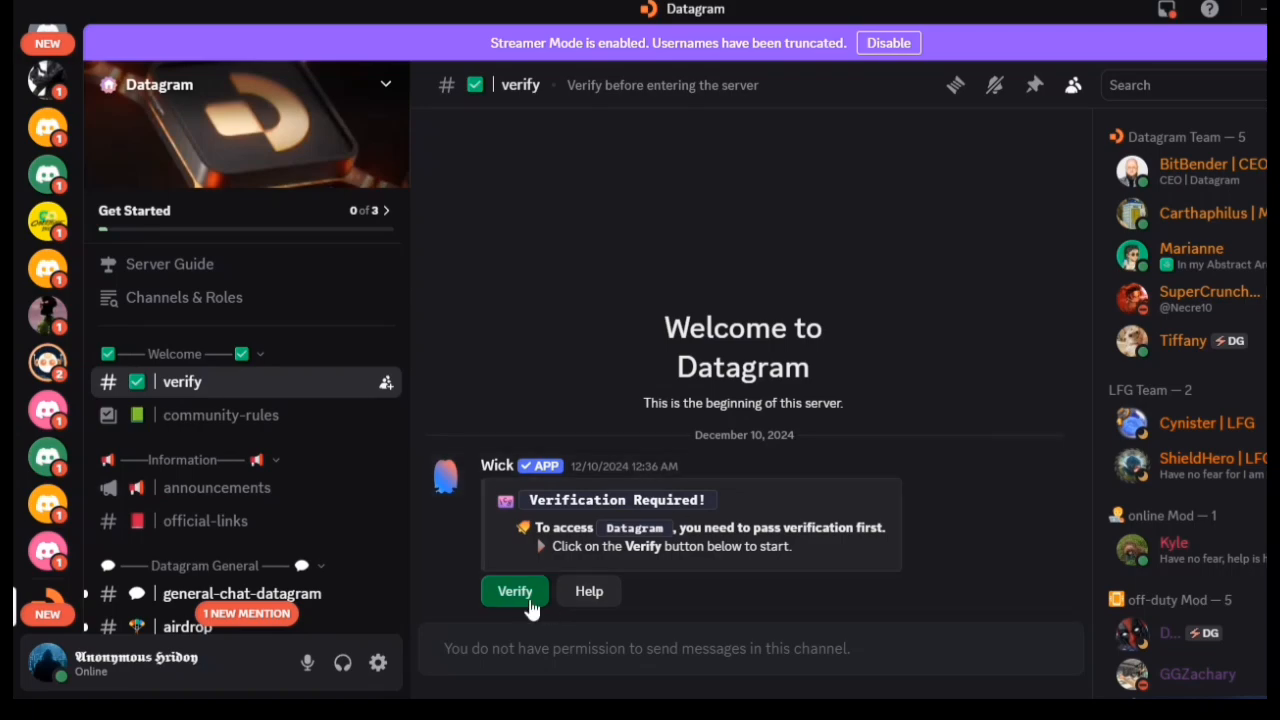
pyautogui.click(500, 581)
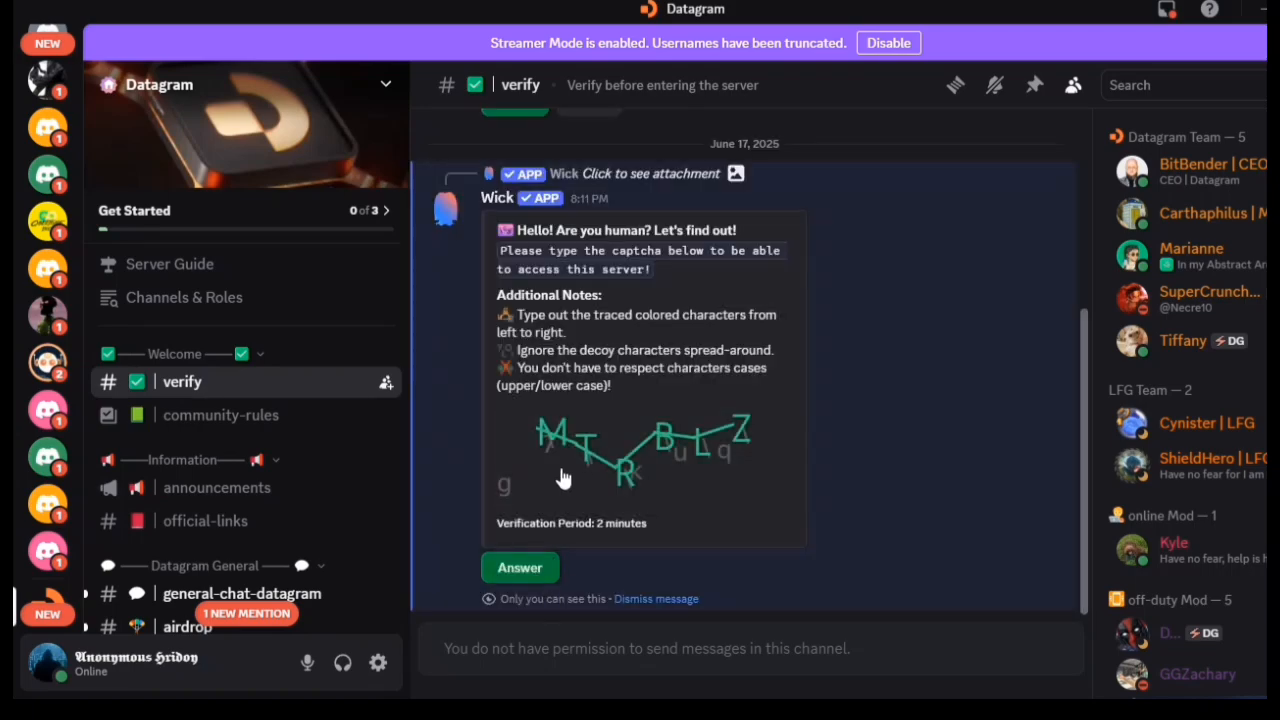
pyautogui.click(533, 569)
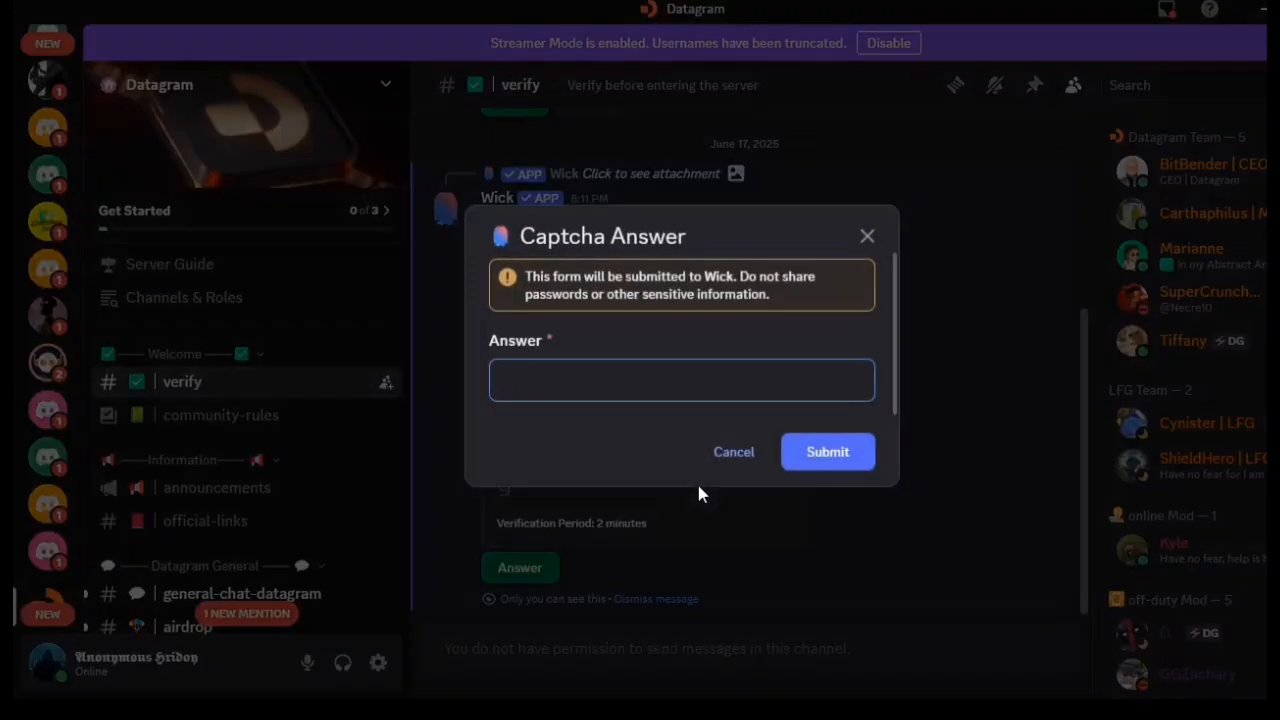
pyautogui.write('M')
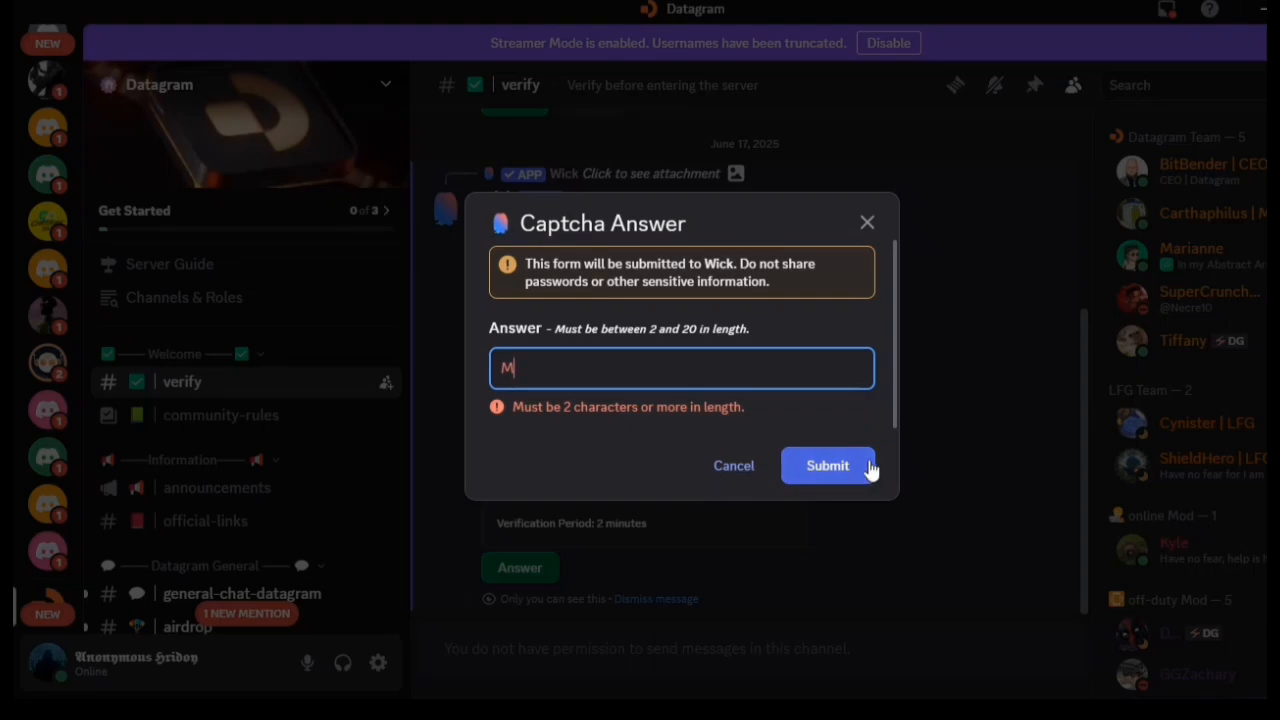
pyautogui.click(724, 470)
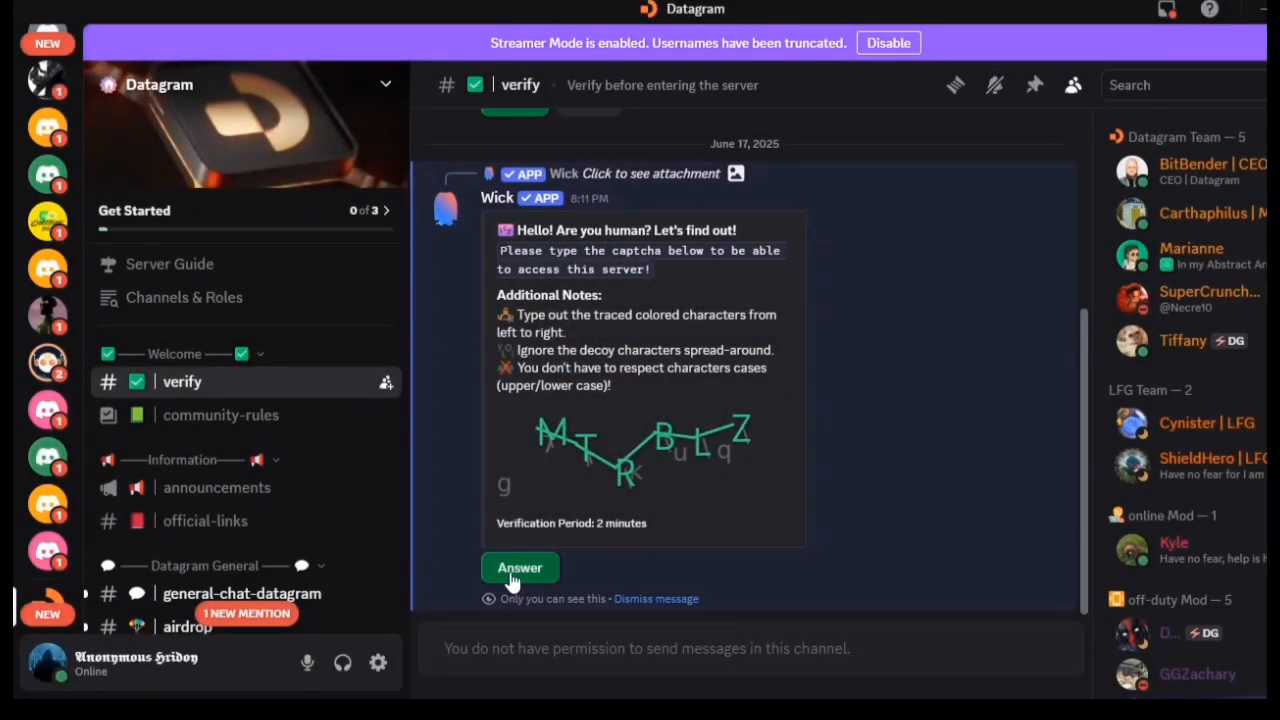
pyautogui.click(511, 576)
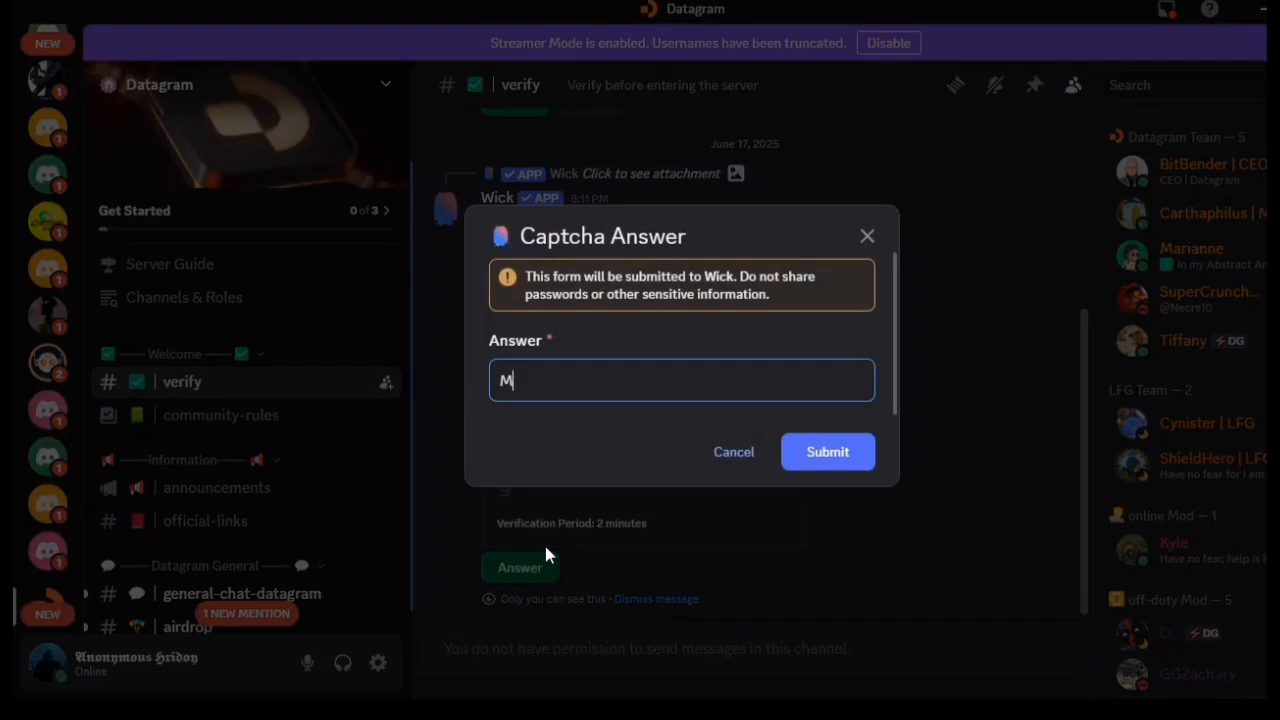
pyautogui.write('TRBLZ')
pyautogui.click(845, 466)
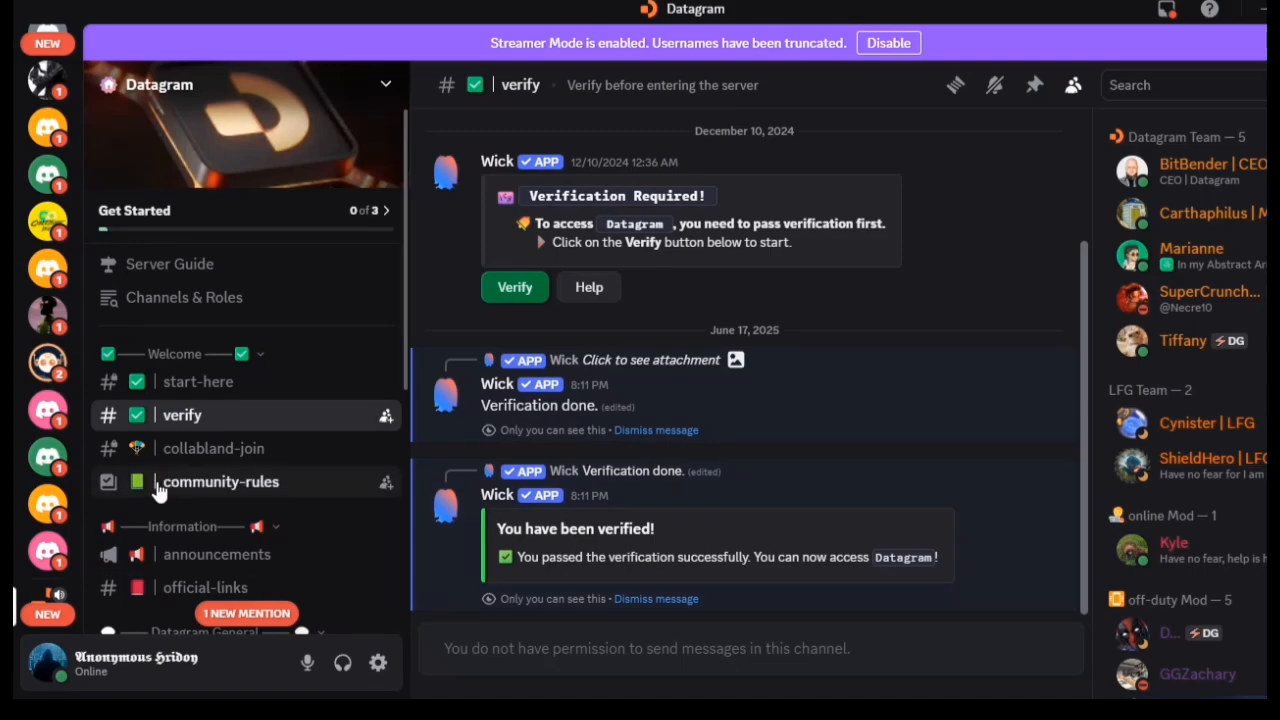
# - Look through the Datagram server's channel list, and switch to the Datagram node app to check the earned points
pyautogui.scroll(-2, 250, 520)
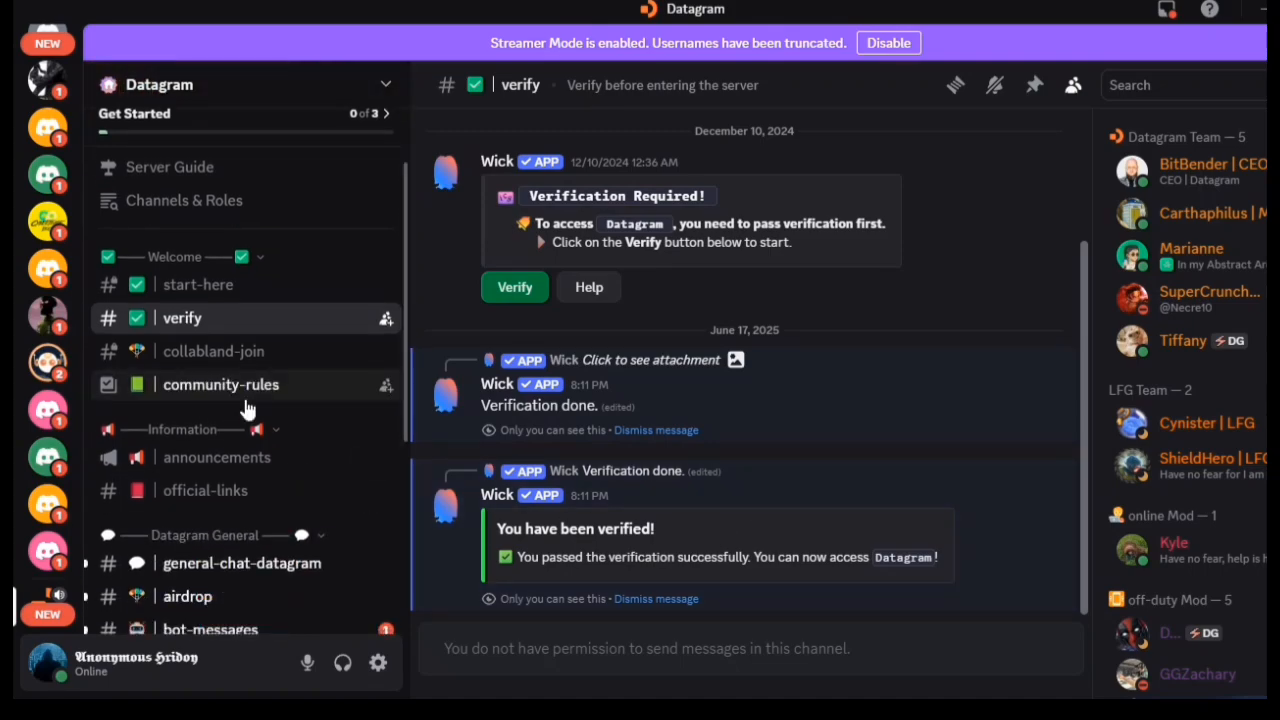
pyautogui.scroll(-4, 300, 480)
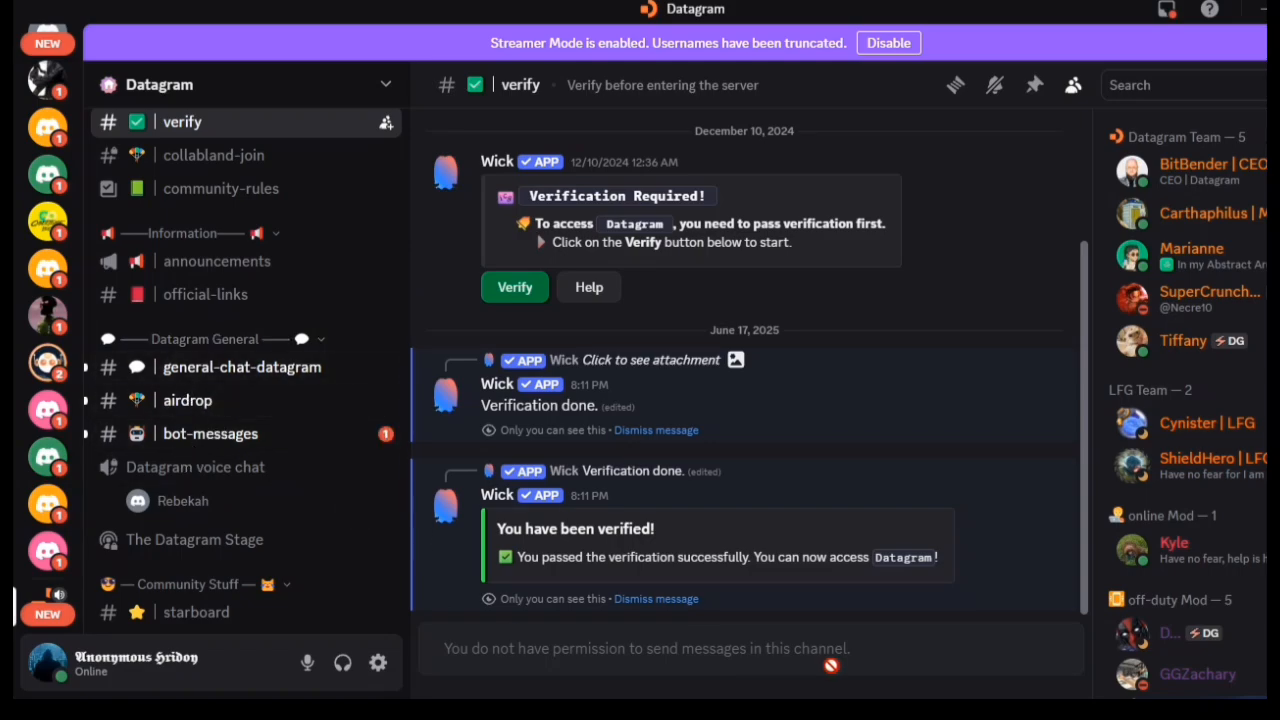
pyautogui.click(765, 711)
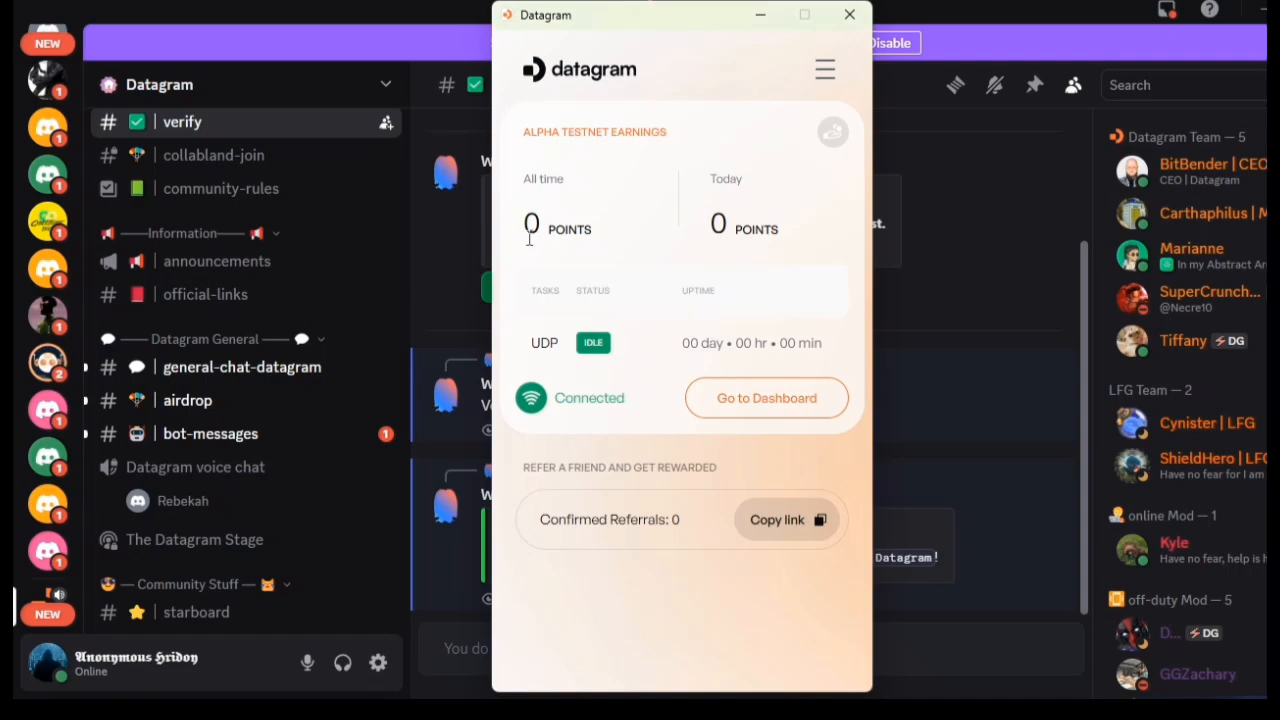
pyautogui.moveTo(526, 239)
pyautogui.mouseDown()
pyautogui.moveTo(620, 234)
pyautogui.moveTo(547, 230)
pyautogui.mouseUp()
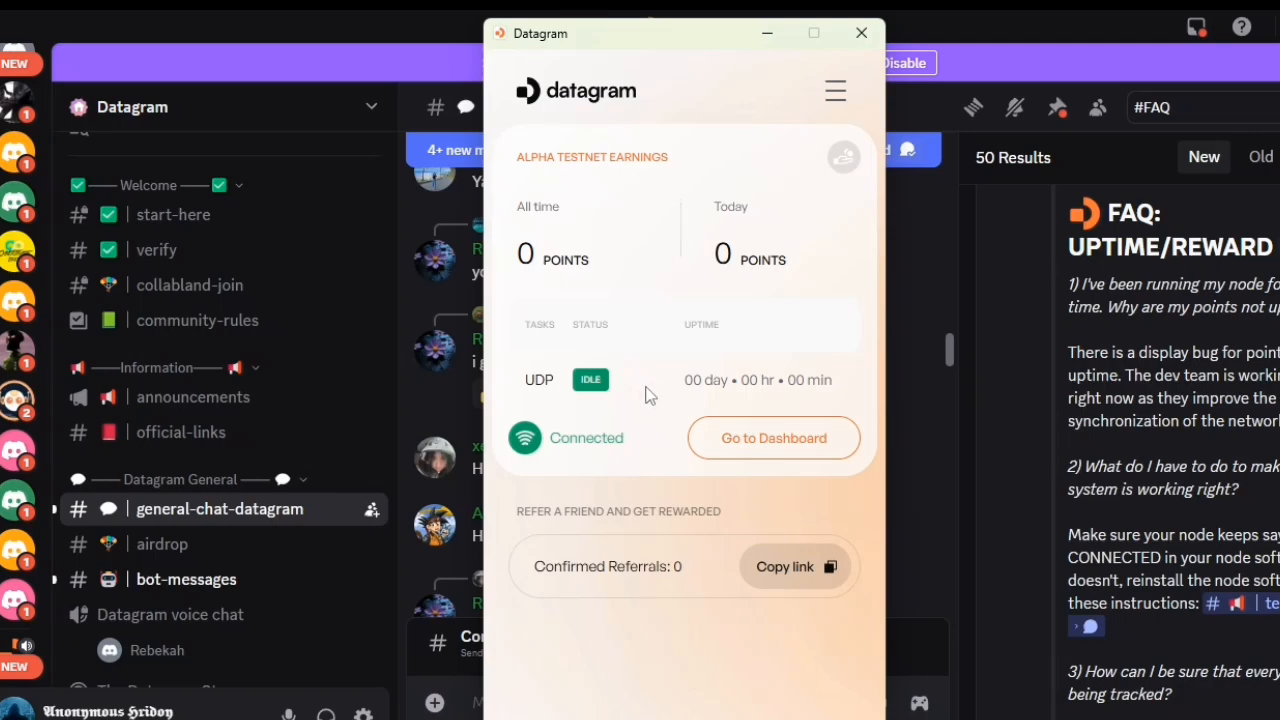
pyautogui.moveTo(620, 290)
pyautogui.mouseDown()
pyautogui.moveTo(515, 312)
pyautogui.moveTo(556, 231)
pyautogui.moveTo(634, 294)
pyautogui.mouseUp()
pyautogui.click(561, 247)
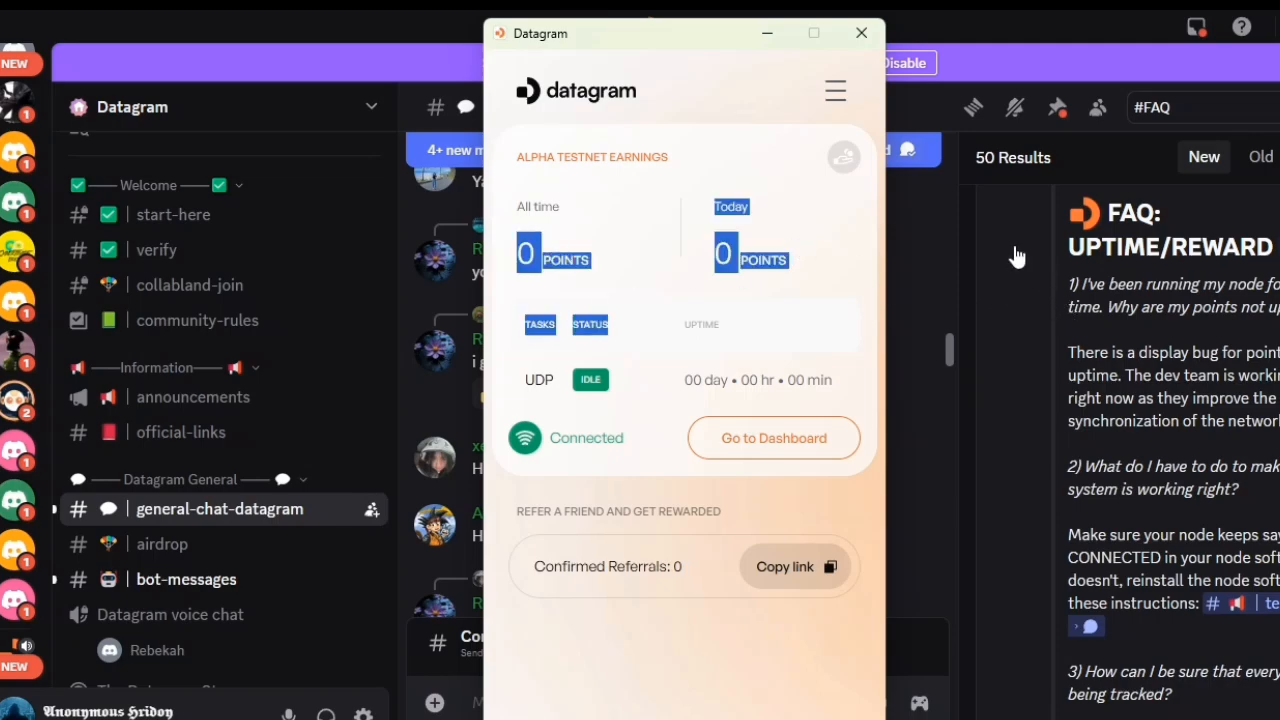
# - Read the uptime and reward FAQ in Discord's #FAQ search results, and check the connection status in the Datagram node app
pyautogui.click(1084, 166)
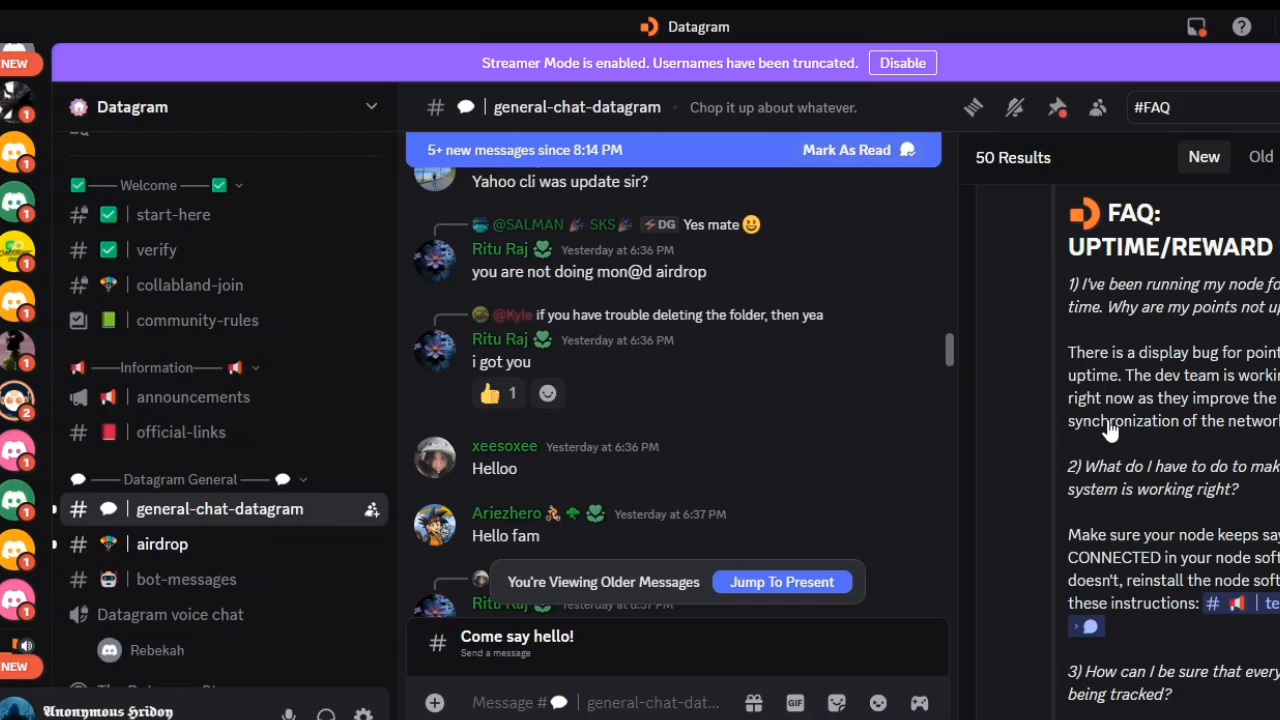
pyautogui.scroll(-3, 1186, 504)
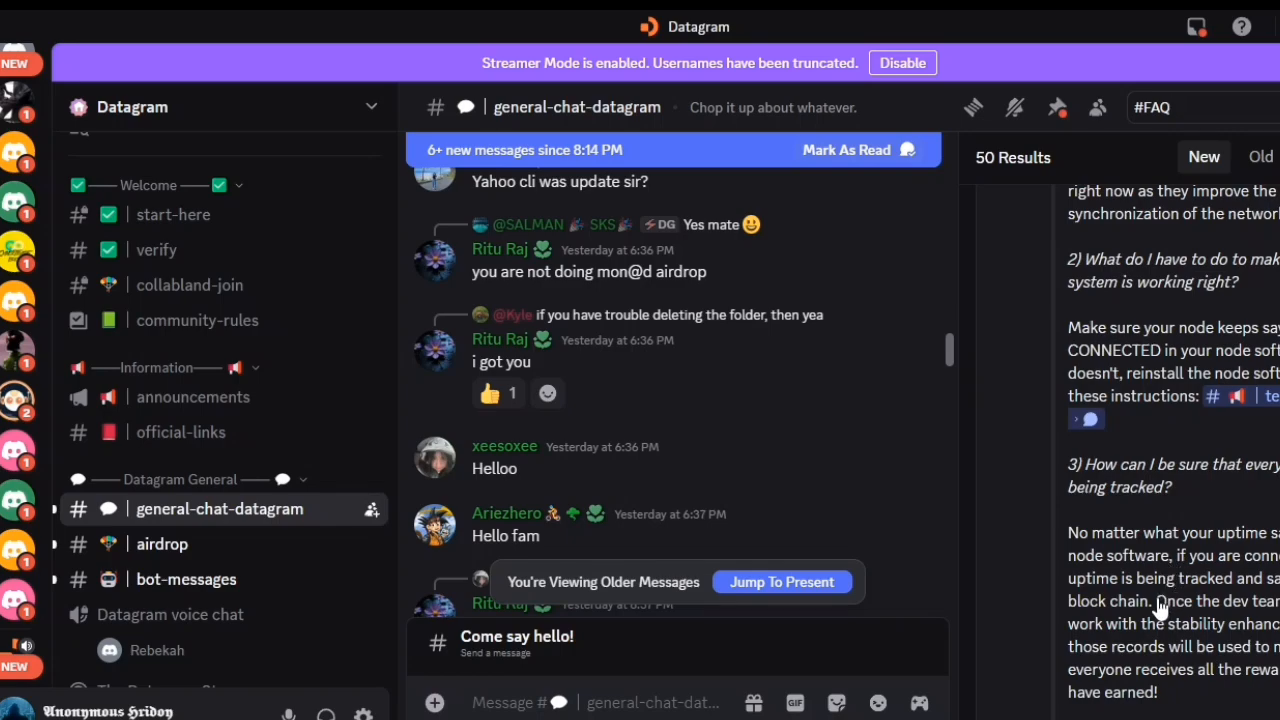
pyautogui.click(860, 718)
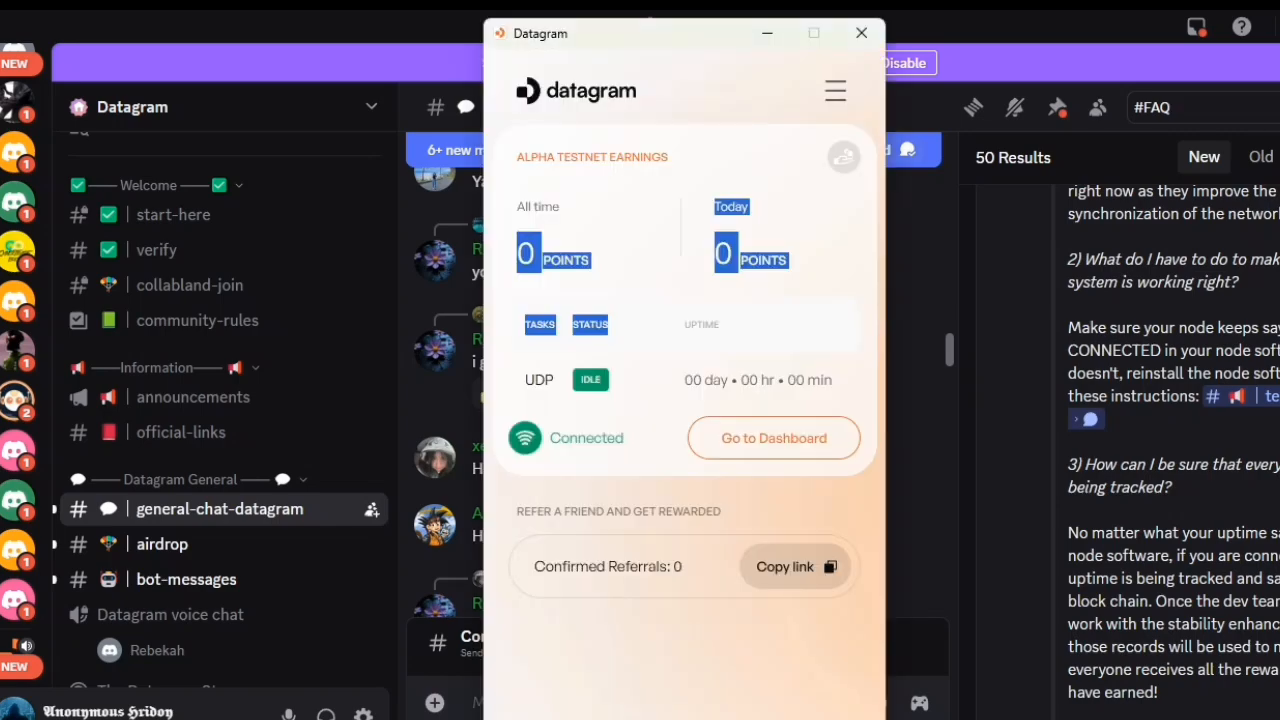
pyautogui.moveTo(631, 447); pyautogui.dragTo(523, 437)
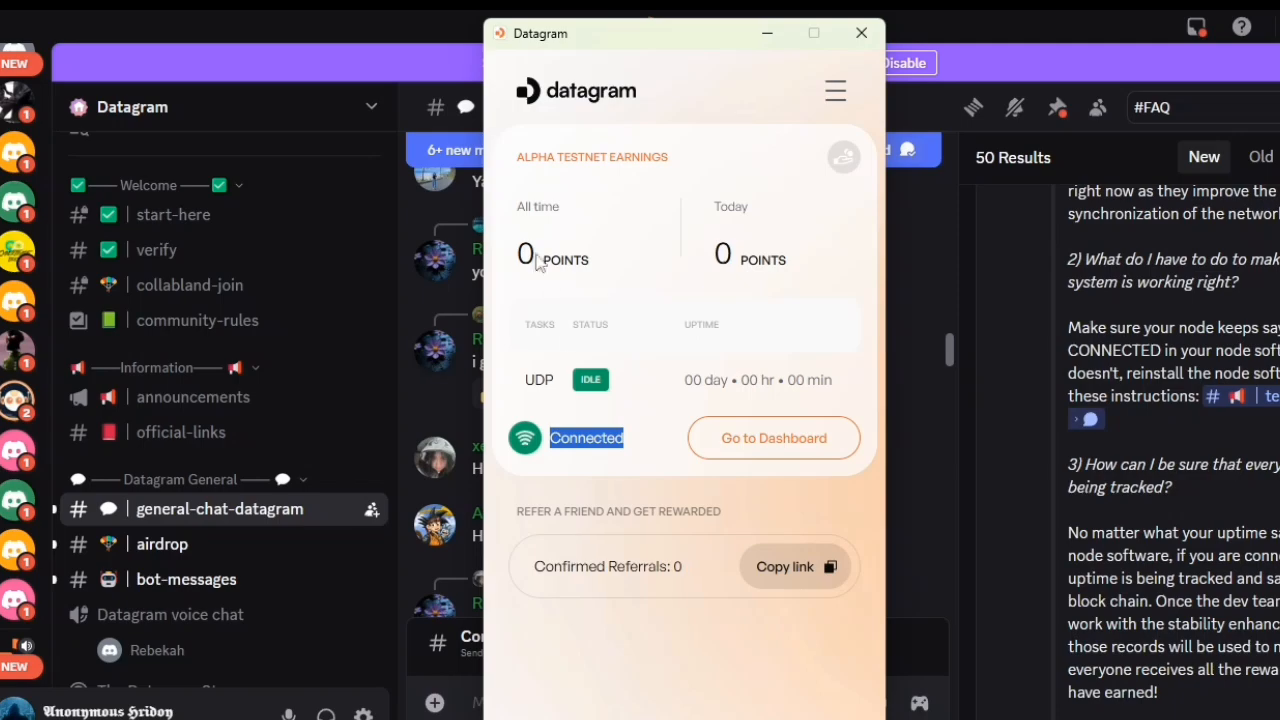
# - Examine the all-time points, the UDP task's uptime and the connection status on the node app's earnings screen
pyautogui.moveTo(533, 255); pyautogui.dragTo(488, 247)
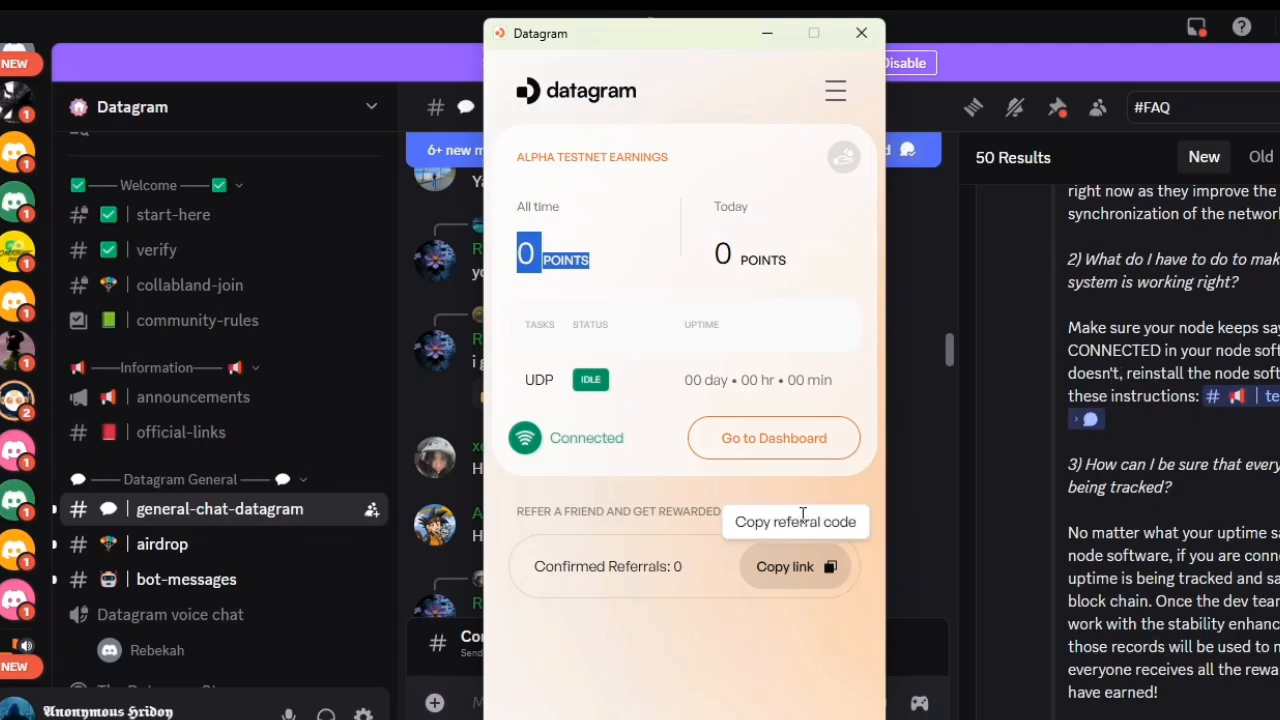
pyautogui.click(766, 349)
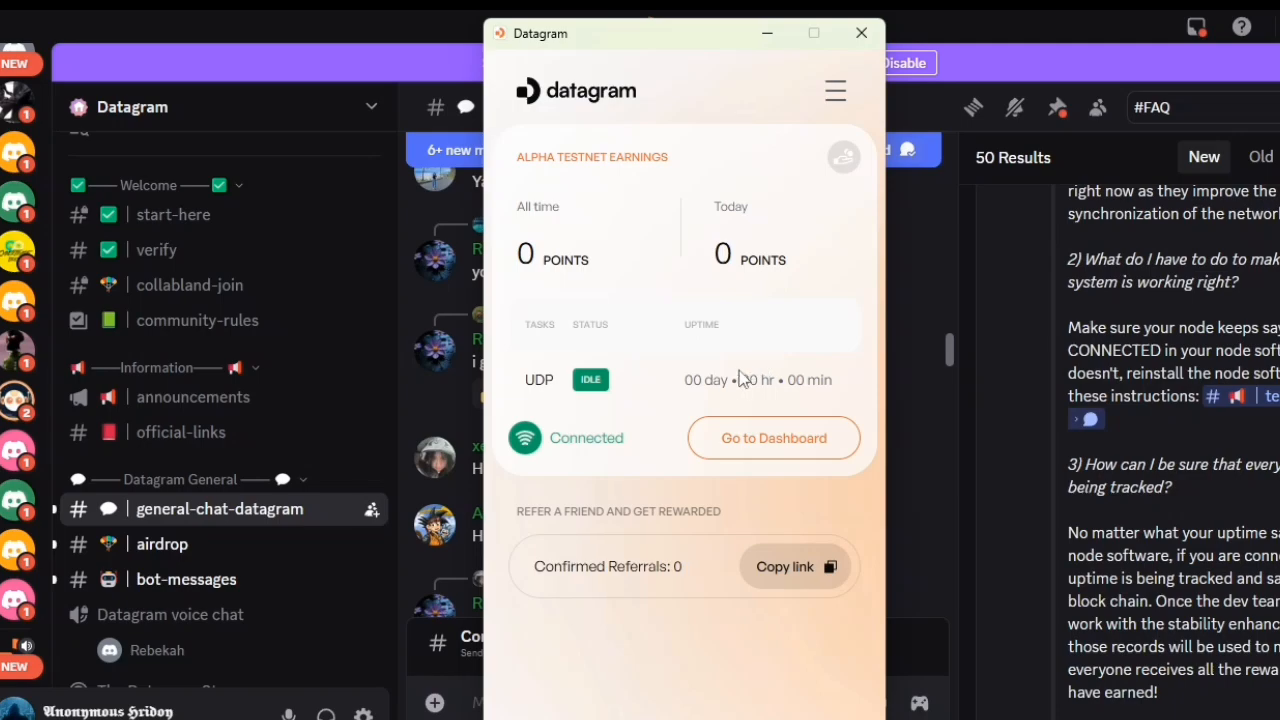
pyautogui.moveTo(516, 249)
pyautogui.mouseDown()
pyautogui.moveTo(610, 266)
pyautogui.moveTo(510, 258)
pyautogui.mouseUp()
pyautogui.click(604, 268)
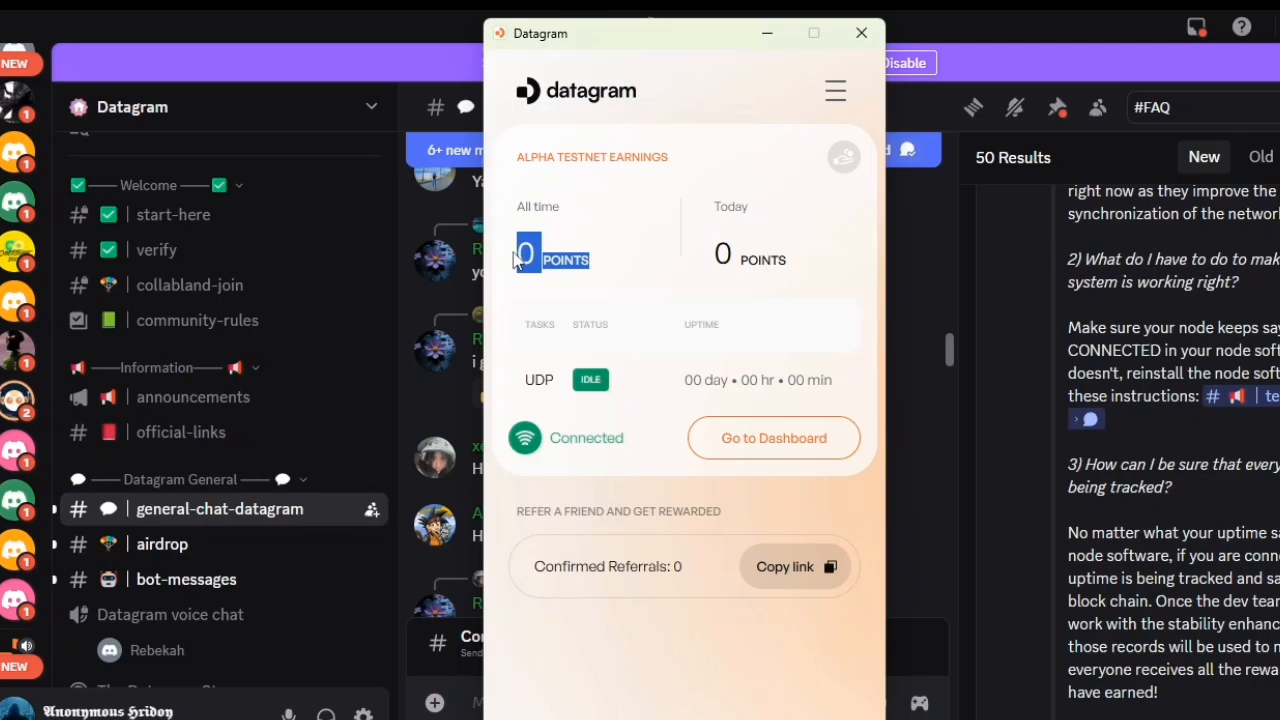
pyautogui.moveTo(514, 255); pyautogui.dragTo(594, 262)
pyautogui.scroll(-3, 1152, 498)
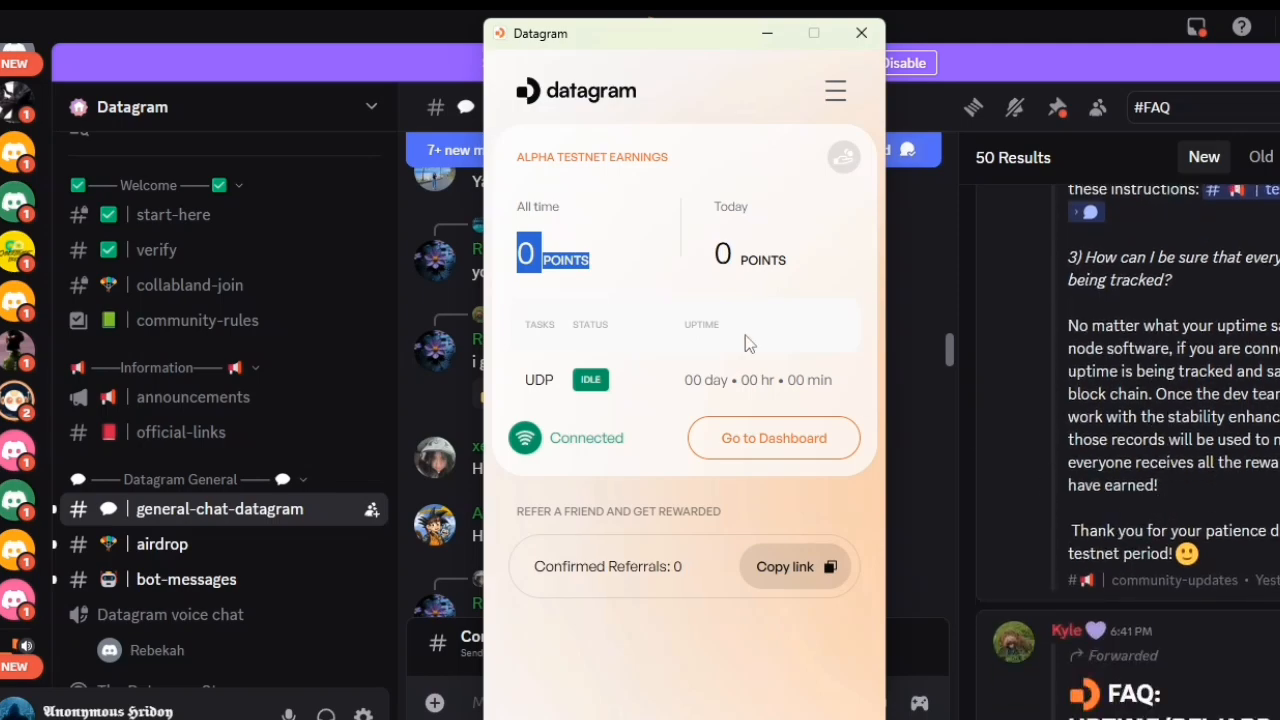
pyautogui.moveTo(606, 262); pyautogui.dragTo(514, 250)
pyautogui.moveTo(683, 386); pyautogui.dragTo(692, 388)
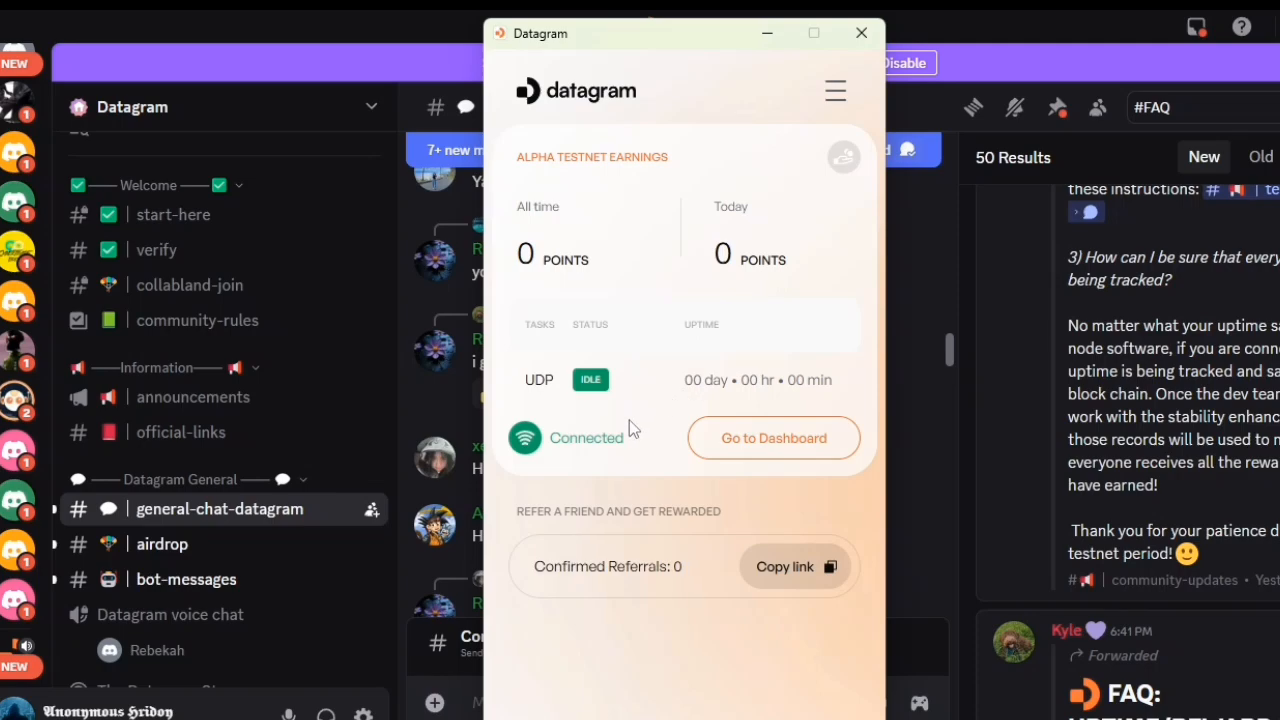
pyautogui.moveTo(629, 430); pyautogui.dragTo(548, 457)
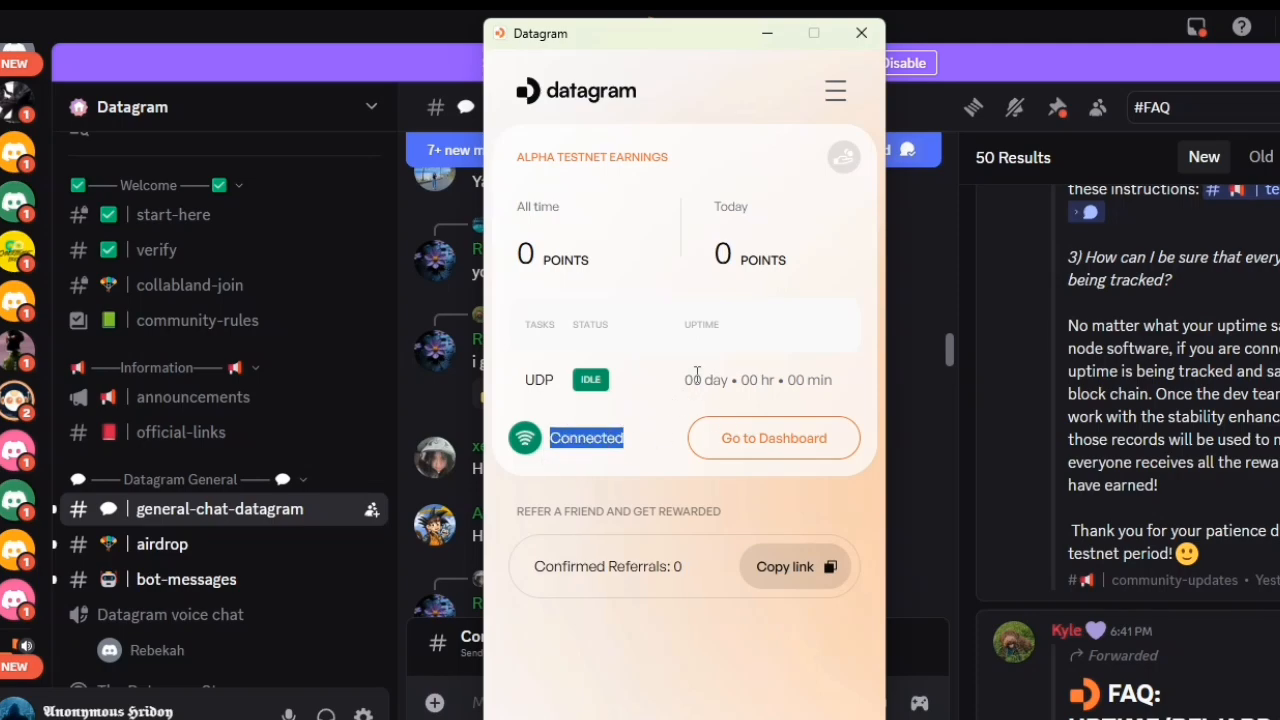
# - Check the UDP task's uptime in the node app, and open the Form link from the Crypto News channel in Telegram
pyautogui.moveTo(685, 379); pyautogui.dragTo(840, 397)
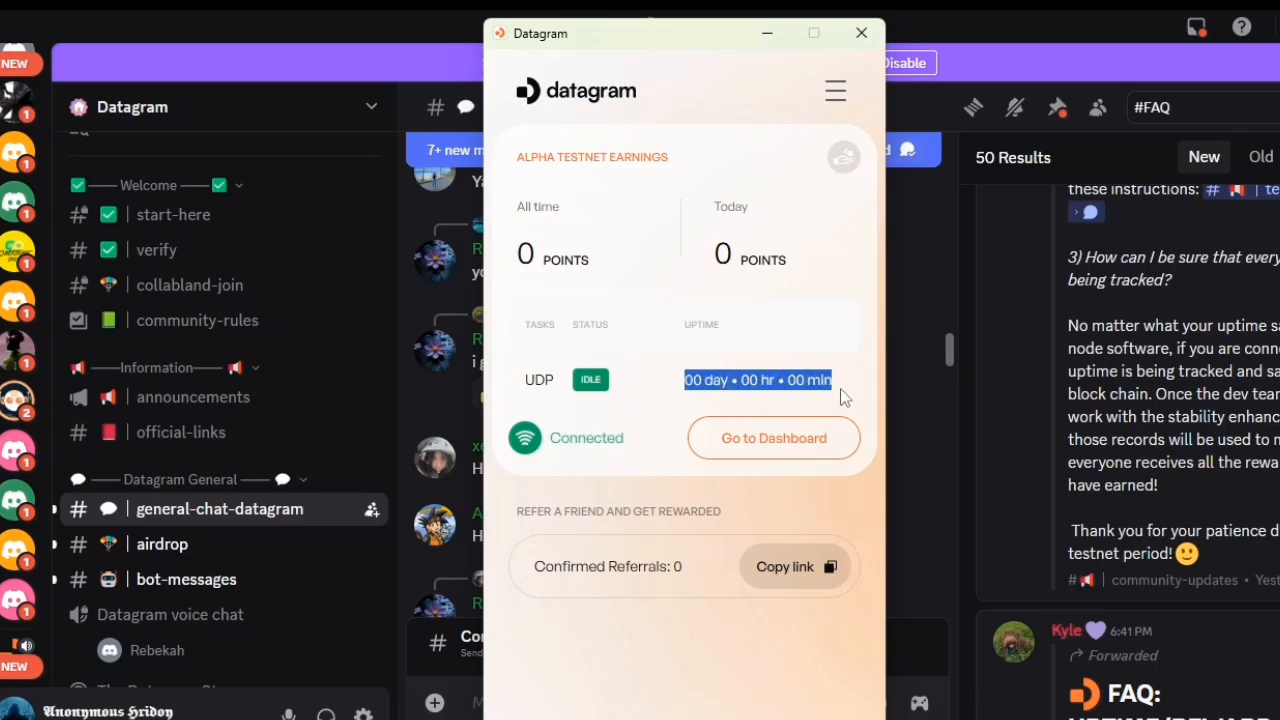
pyautogui.tripleClick(700, 375)
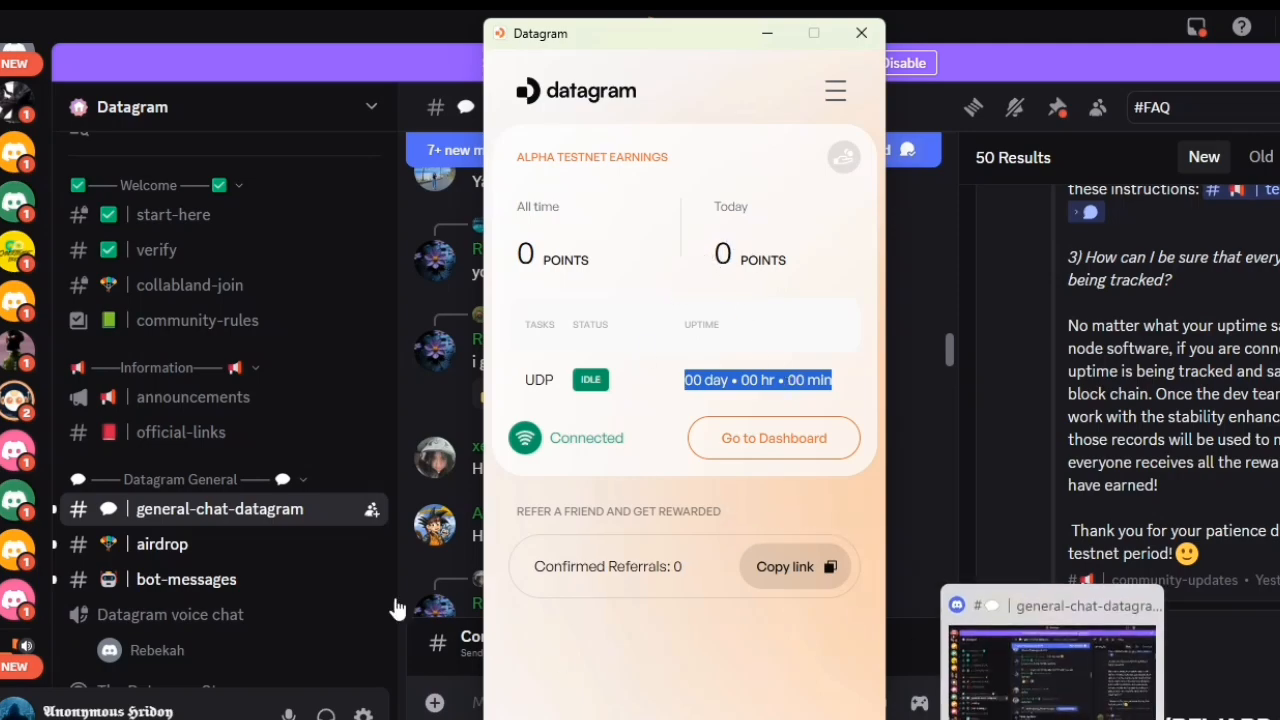
pyautogui.hotkey('alt', 'Tab')
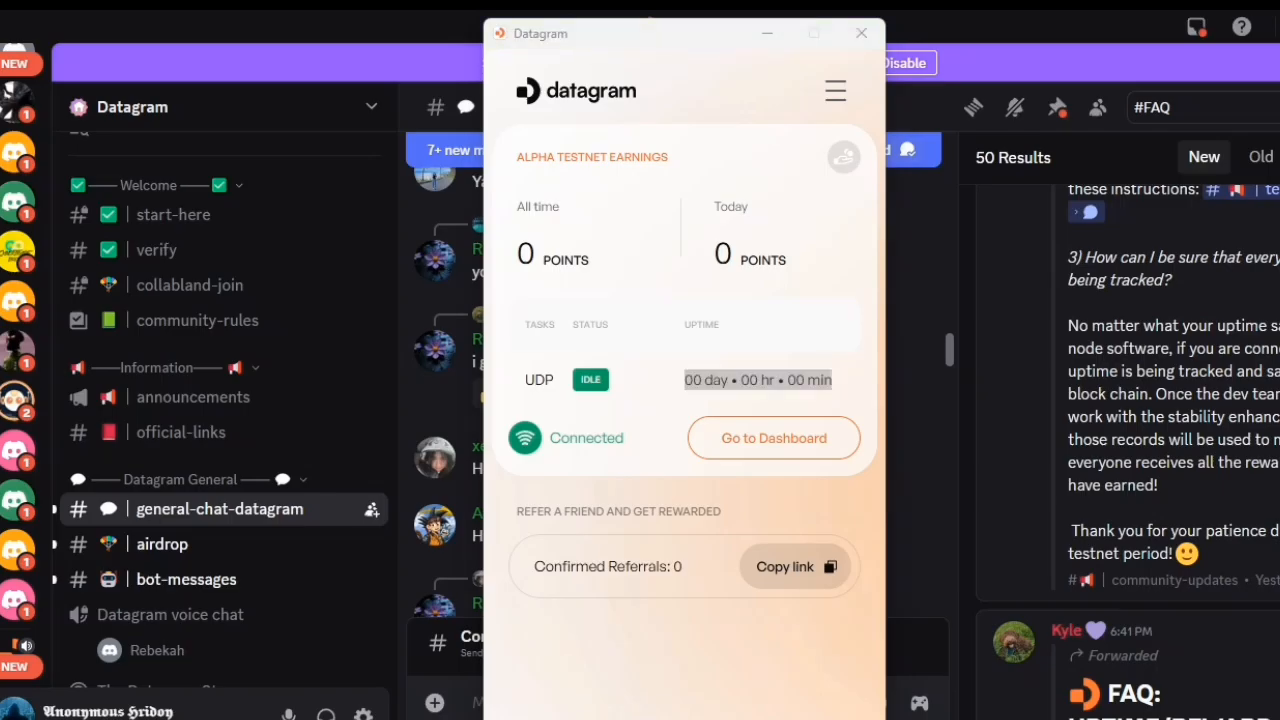
pyautogui.hotkey('alt', 'Tab')
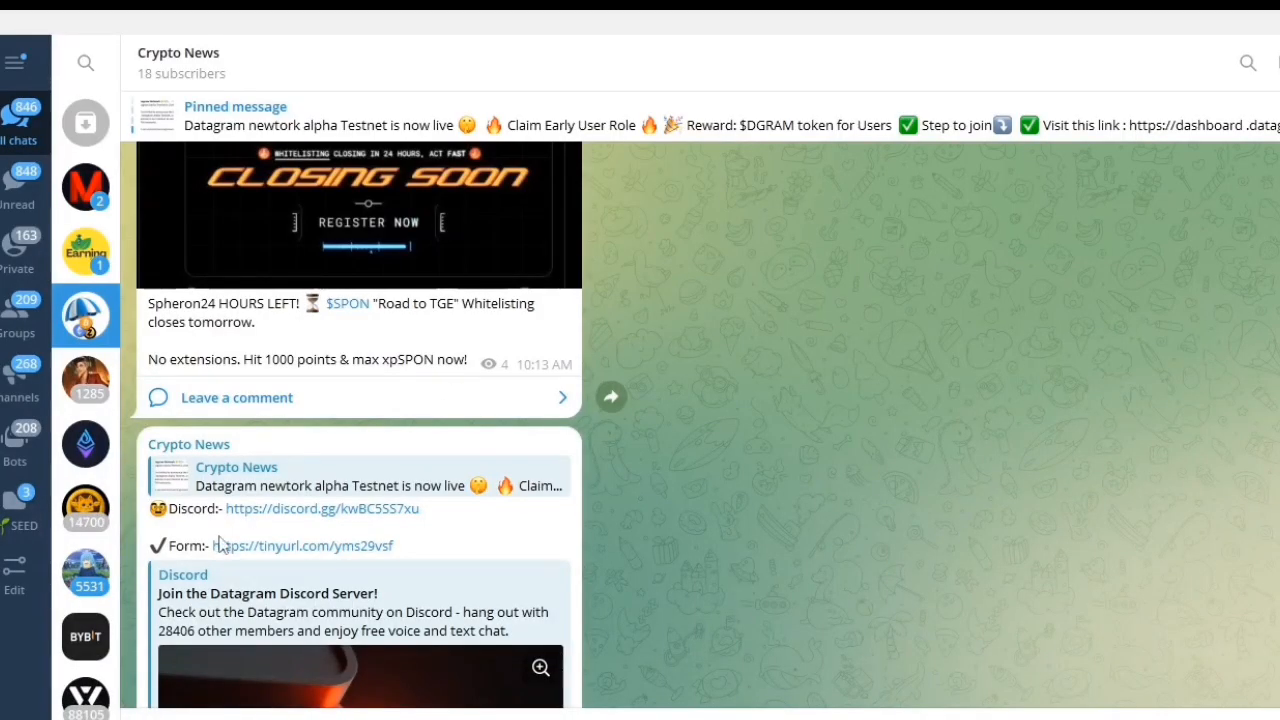
pyautogui.click(250, 547)
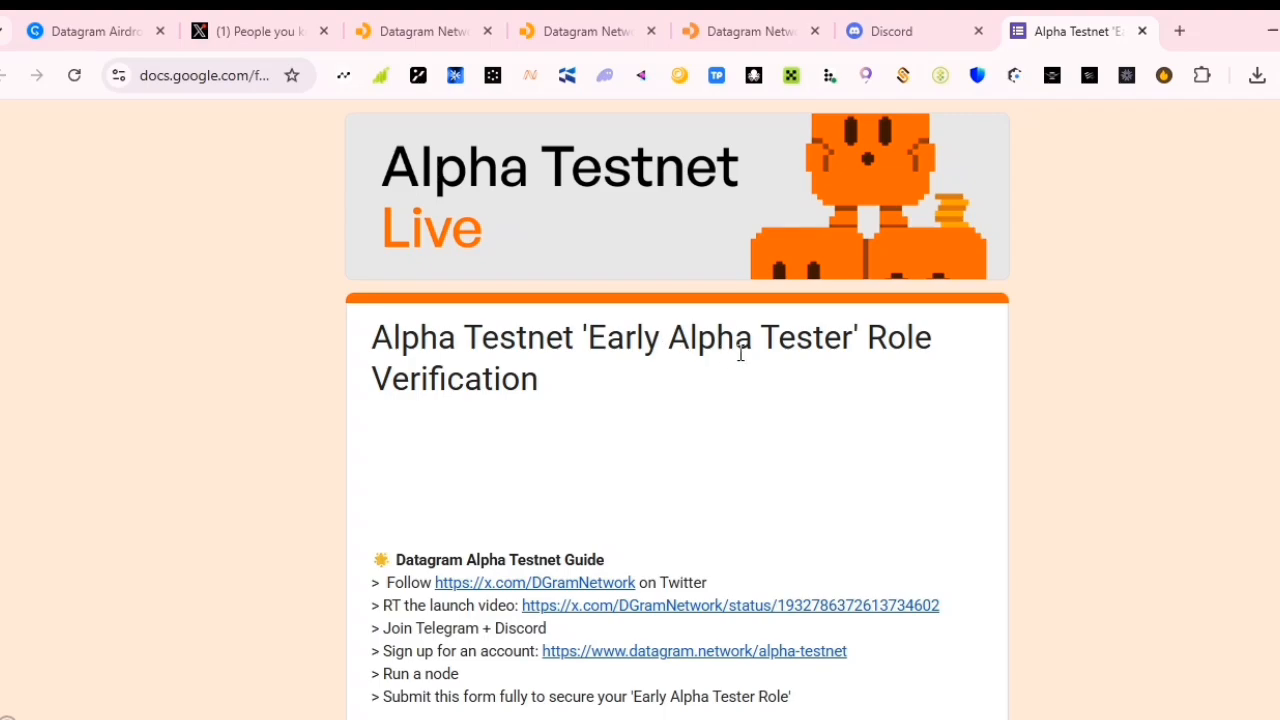
# - Open the form guide's DGramNetwork X link in a new tab, and check the Discord link in the Telegram channel before returning to the form
pyautogui.scroll(-2, 600, 385)
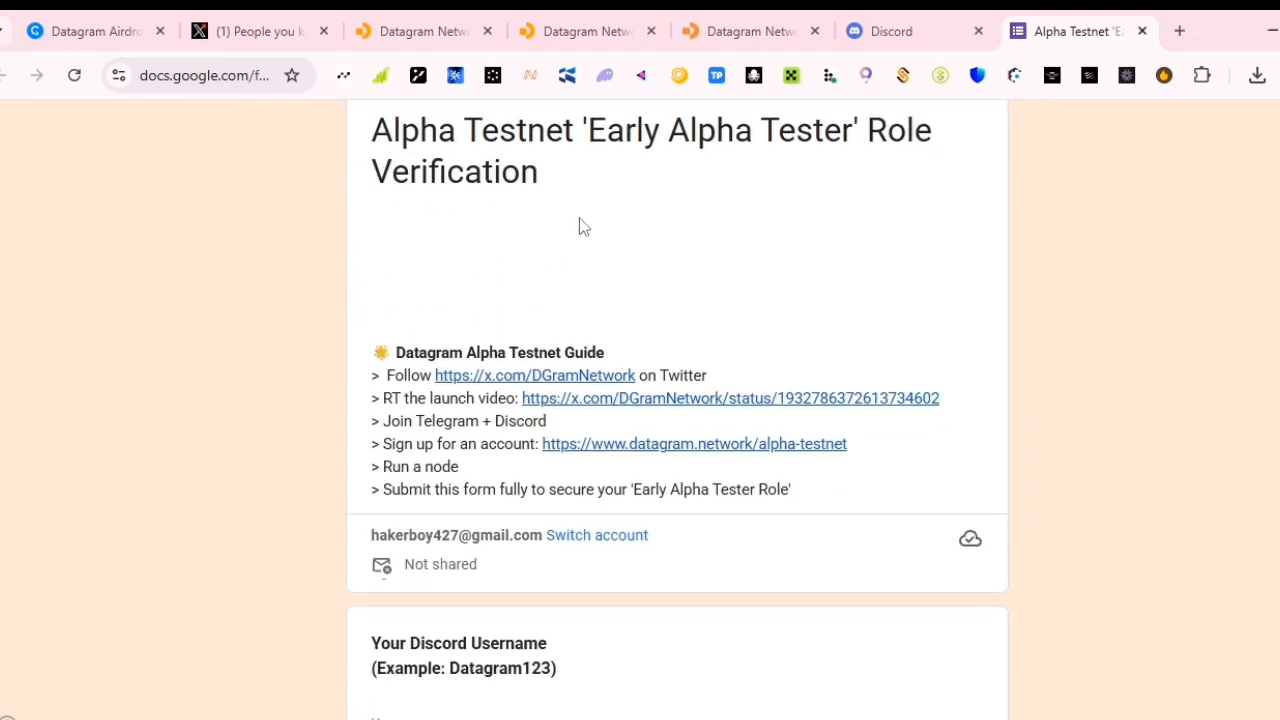
pyautogui.scroll(-2, 580, 223)
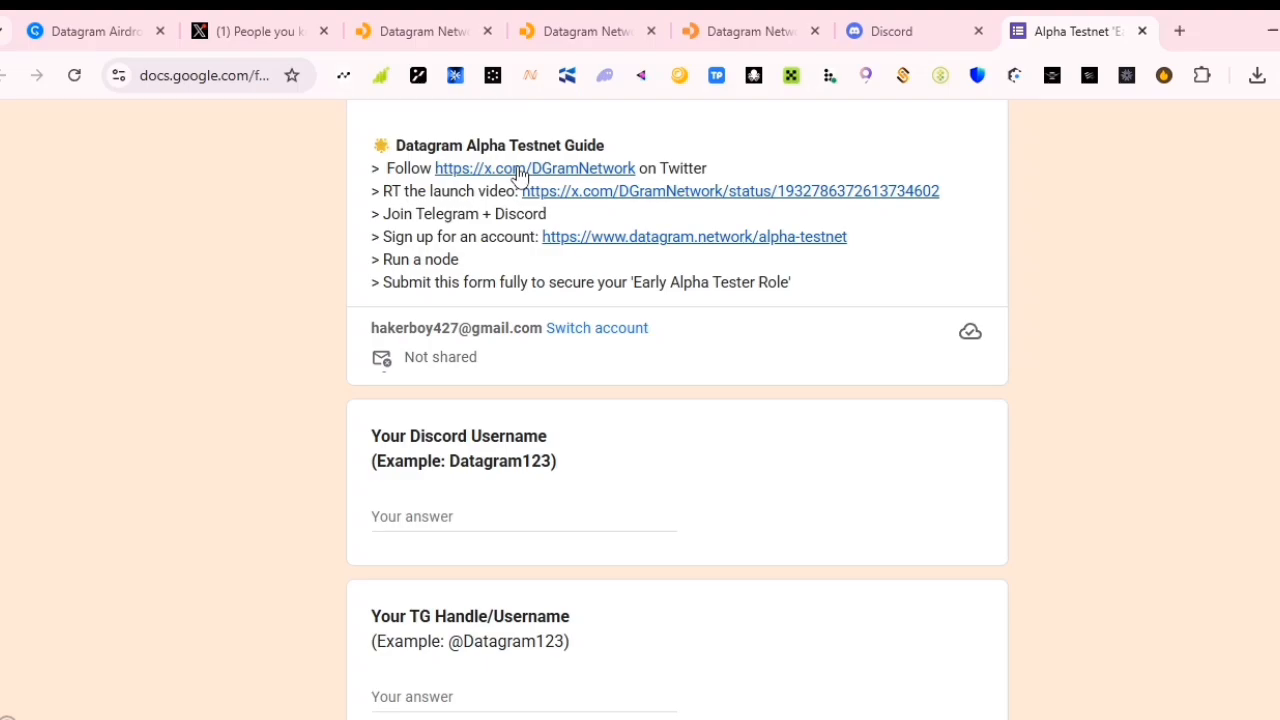
pyautogui.click(582, 169)
pyautogui.click(908, 20)
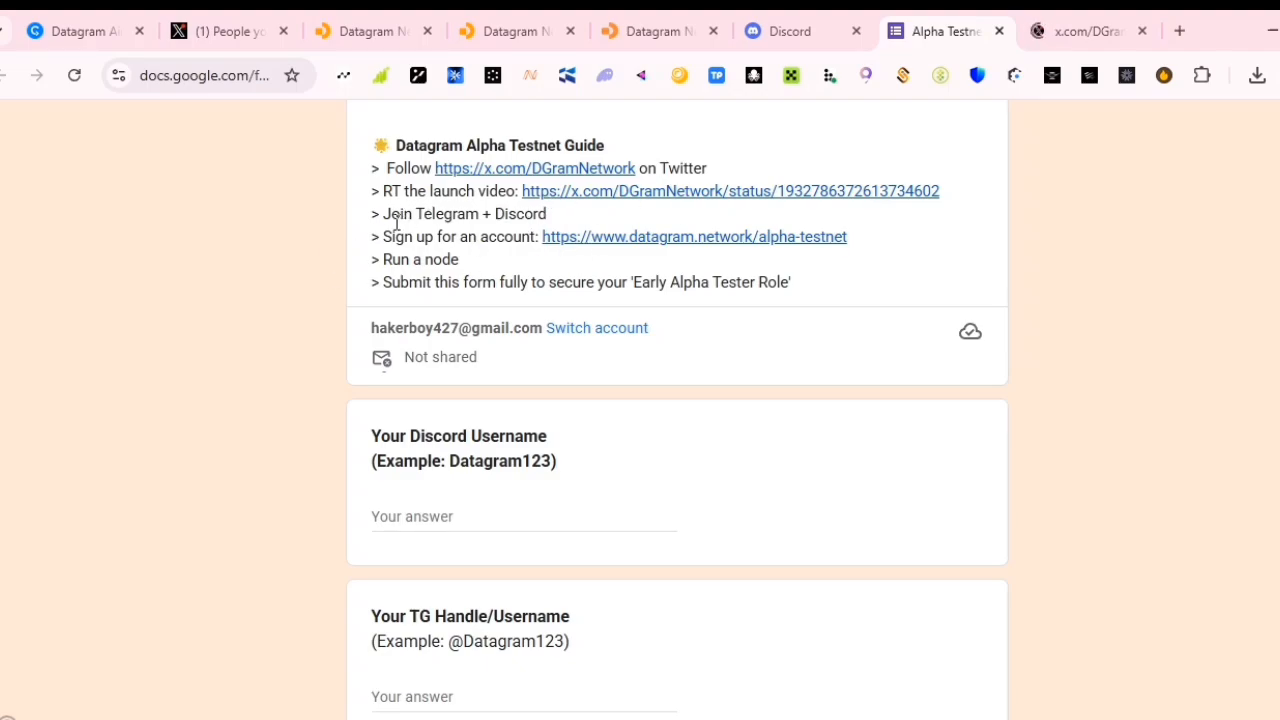
pyautogui.click(785, 717)
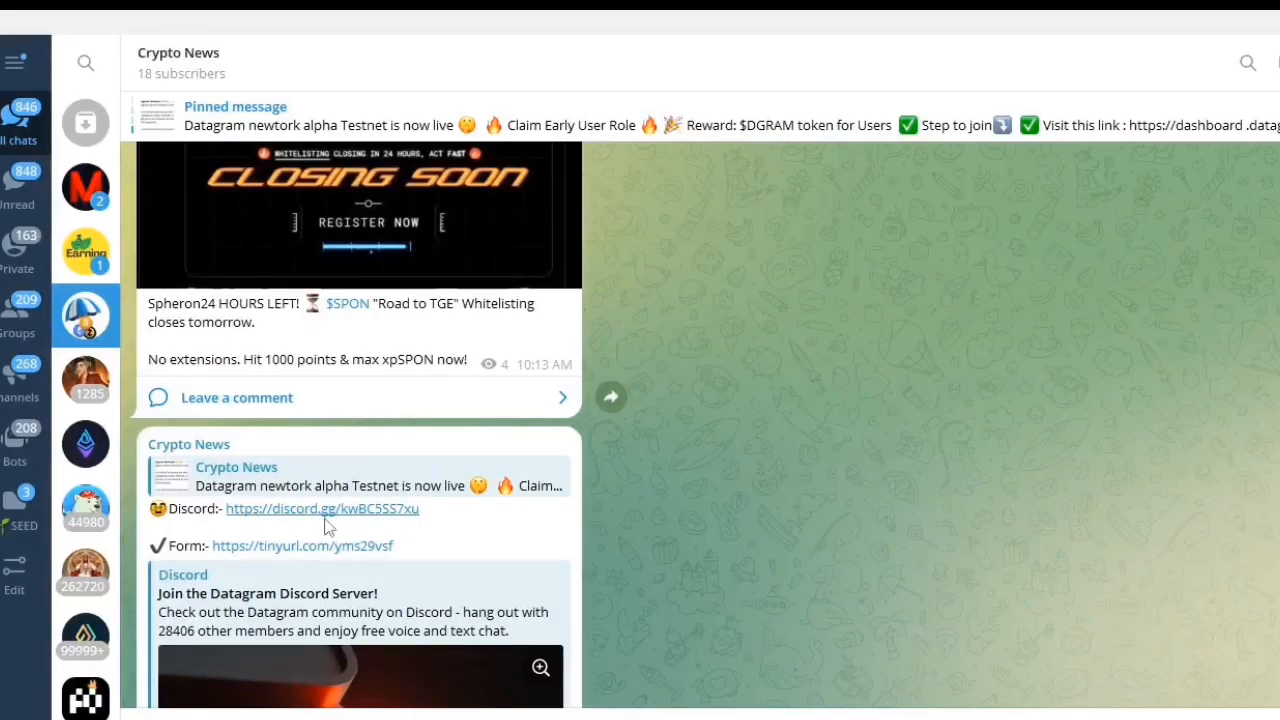
pyautogui.click(785, 717)
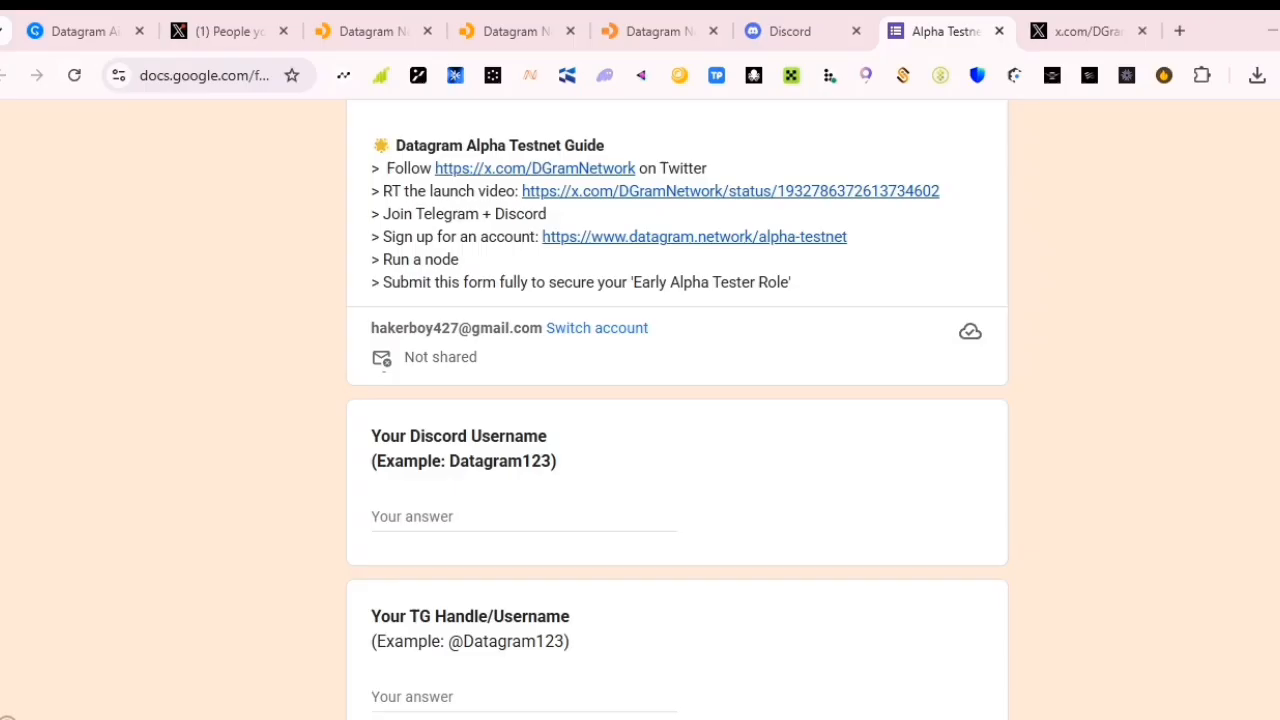
# - Review the form's Discord username, TG handle, X account and email questions down to the end of the form
pyautogui.scroll(-3, 680, 318)
pyautogui.doubleClick(377, 126)
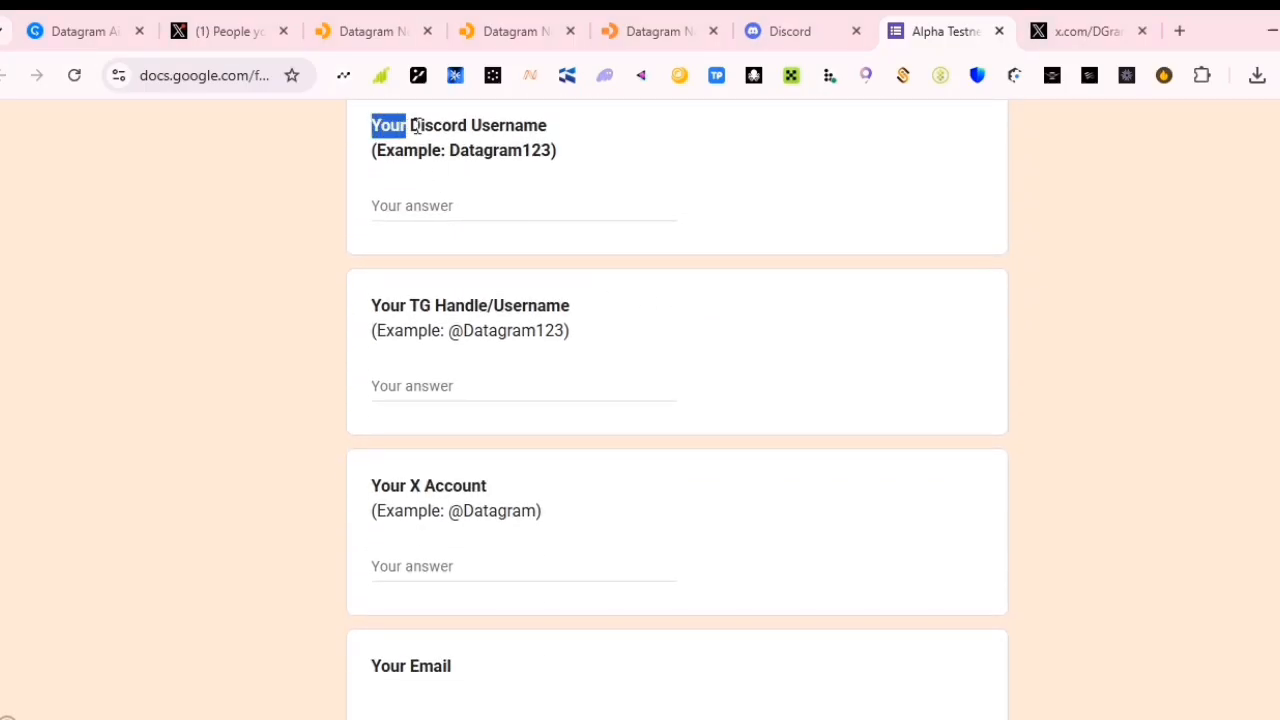
pyautogui.scroll(1, 569, 217)
pyautogui.tripleClick(572, 264)
pyautogui.click(448, 334)
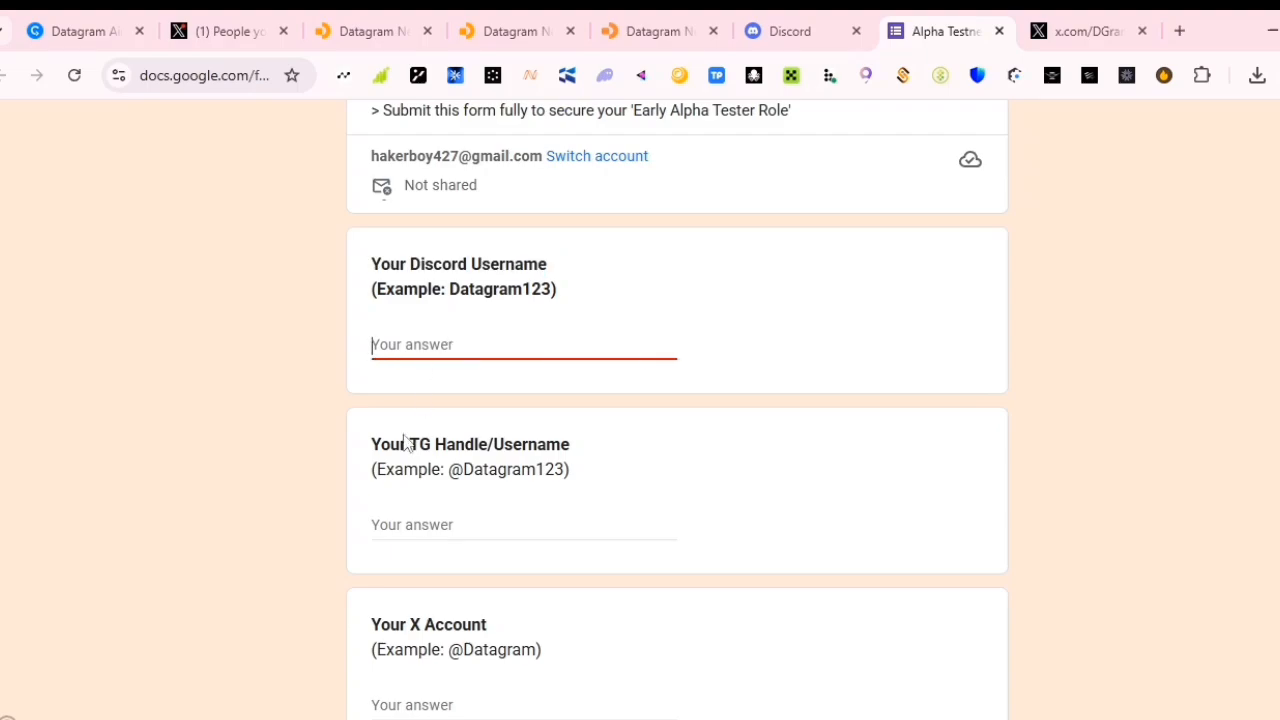
pyautogui.click(374, 528)
pyautogui.scroll(-2, 398, 476)
pyautogui.scroll(-1, 398, 476)
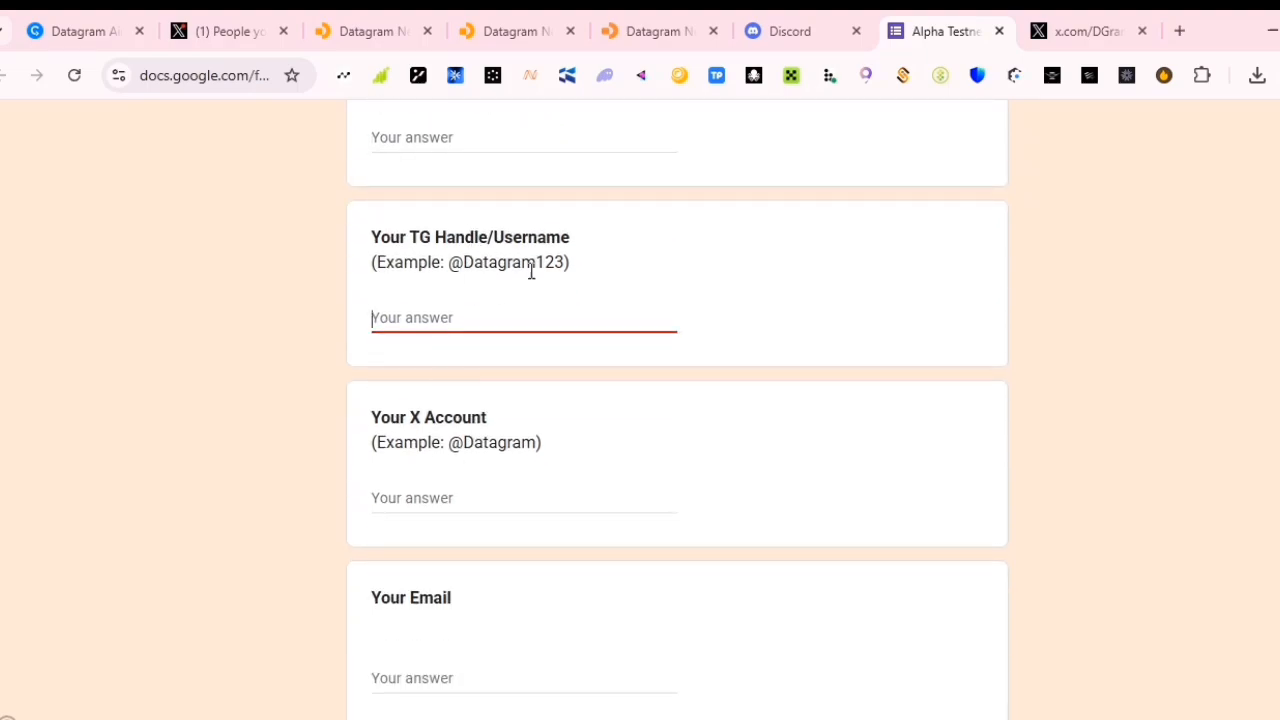
pyautogui.click(400, 500)
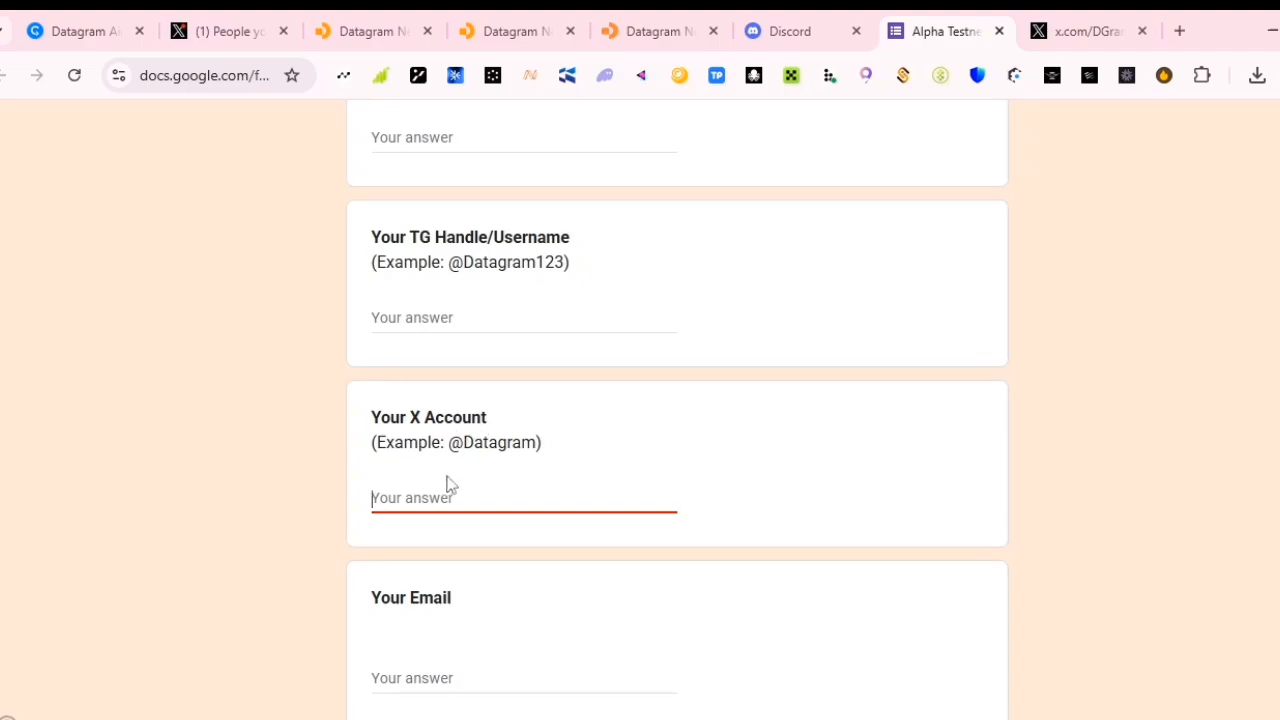
pyautogui.click(401, 656)
pyautogui.scroll(-2, 457, 617)
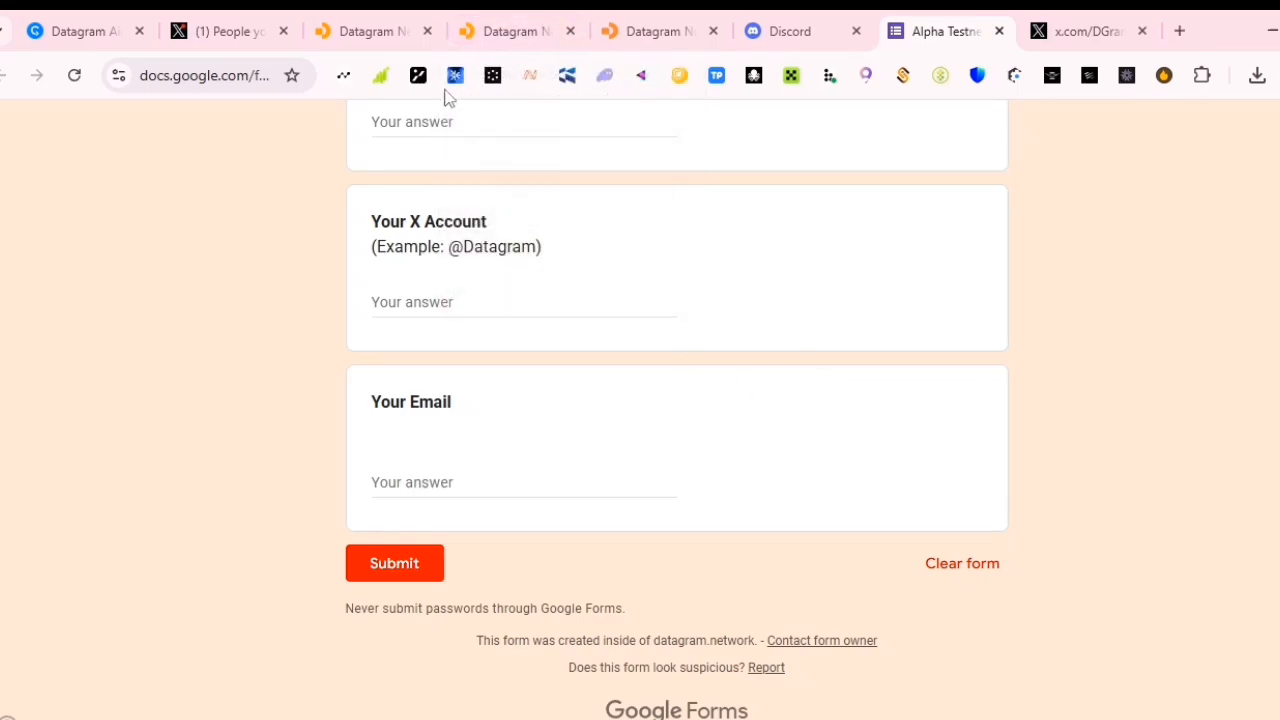
# - Switch to the Datagram node app to recheck the UDP task's uptime
pyautogui.hotkey('alt', 'Tab')
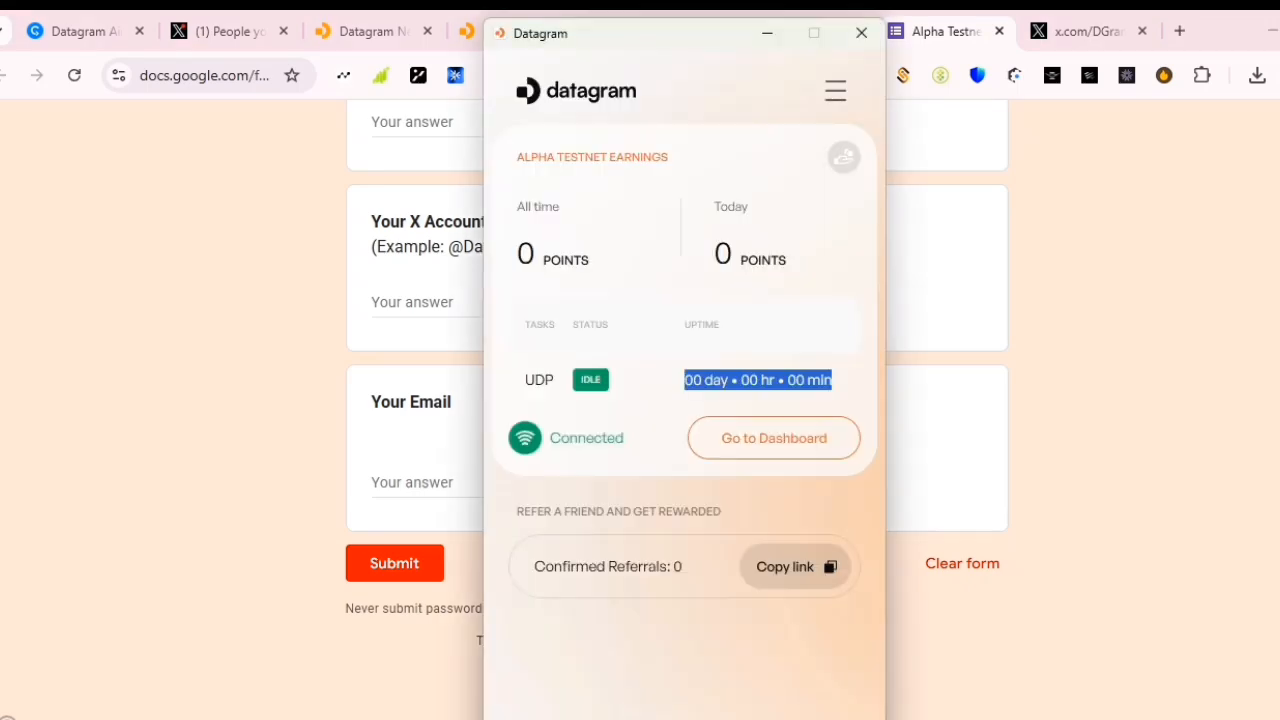
pyautogui.click(683, 368)
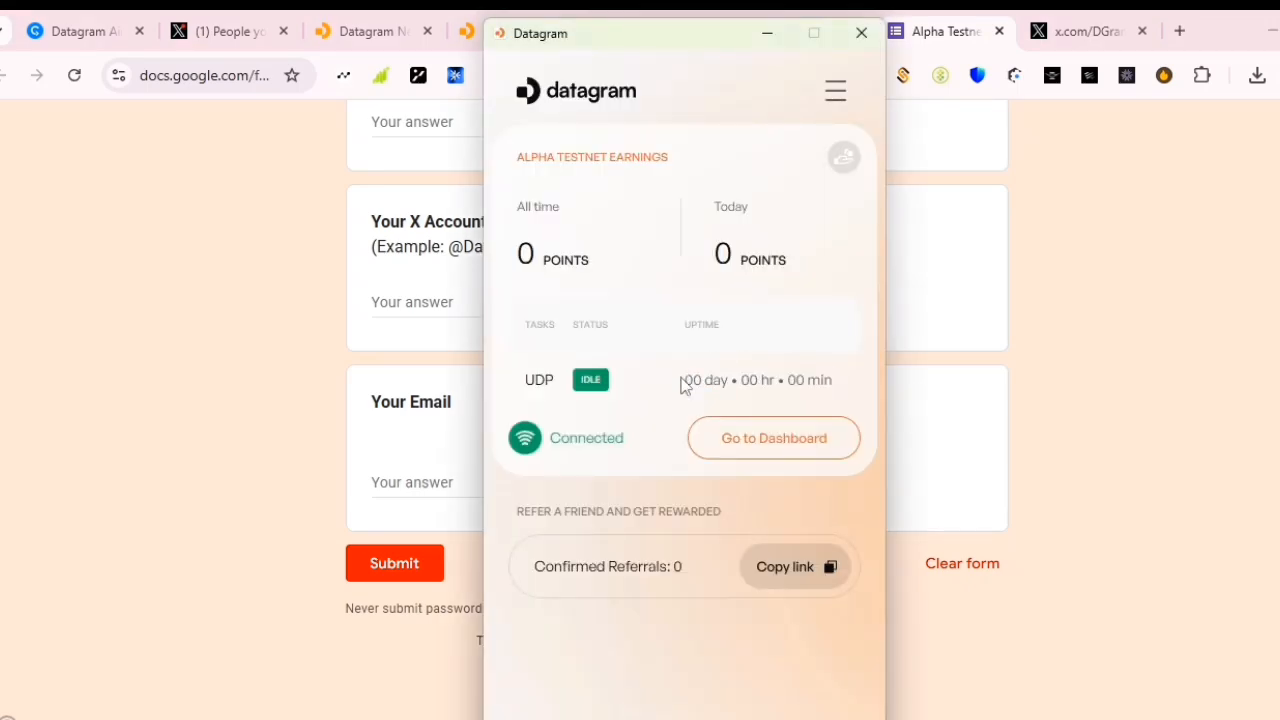